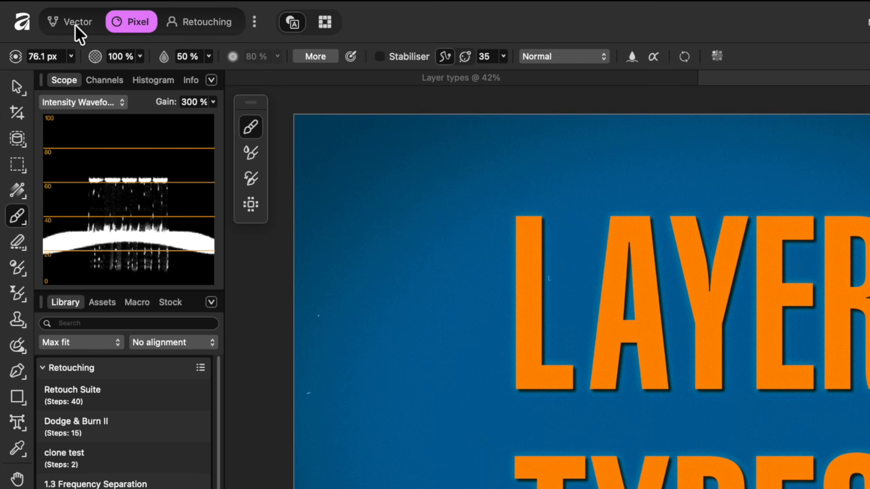
- Switch to the Vector studio, view the list of available studios, and return to the Pixel studio
click(76, 24)
click(254, 23)
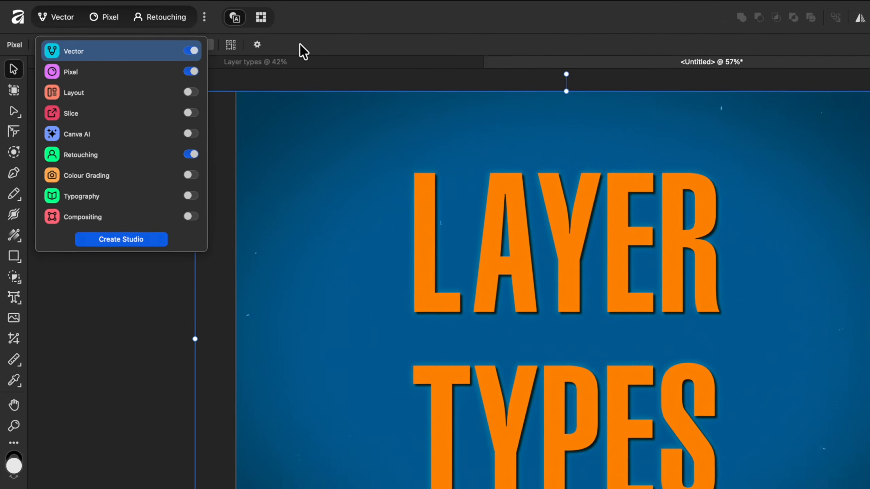
click(110, 18)
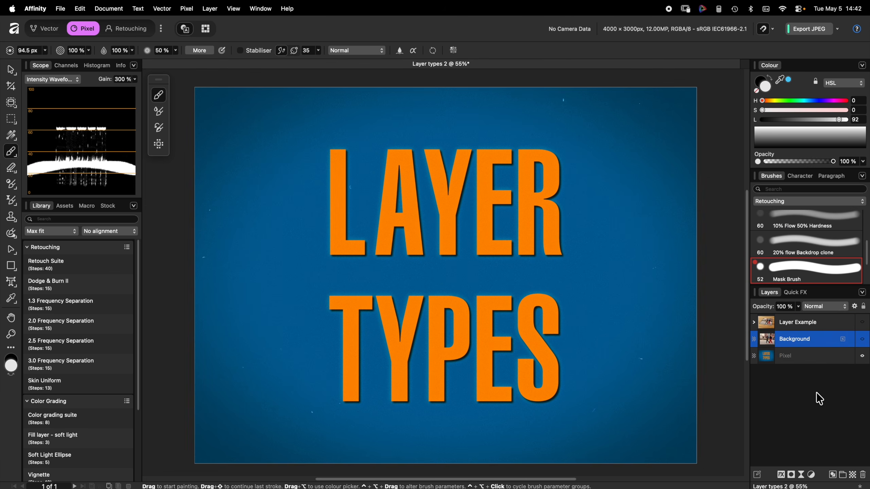
- Show the Background photo layer and select it
click(862, 338)
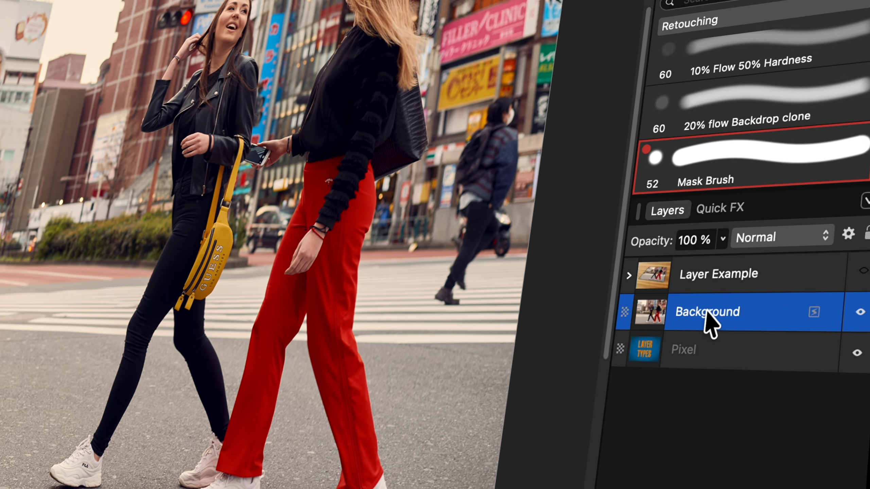
click(685, 291)
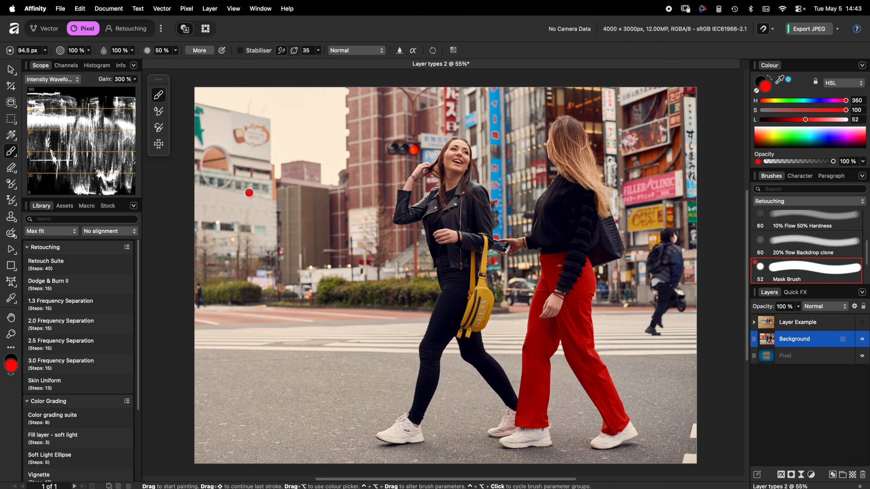
- Paint the word Tokyo in red across the buildings and sky on the Background layer with an about 80 px brush
key([)
drag(211, 197, 249, 155)
drag(234, 178, 256, 211)
drag(271, 172, 269, 169)
drag(266, 134, 302, 179)
drag(300, 143, 318, 169)
drag(313, 134, 329, 163)
mouse_move(324, 132)
mouse_down()
mouse_move(327, 193)
mouse_move(301, 231)
mouse_up()
mouse_move(343, 123)
mouse_down()
mouse_move(336, 131)
mouse_move(356, 132)
mouse_move(345, 125)
mouse_up()
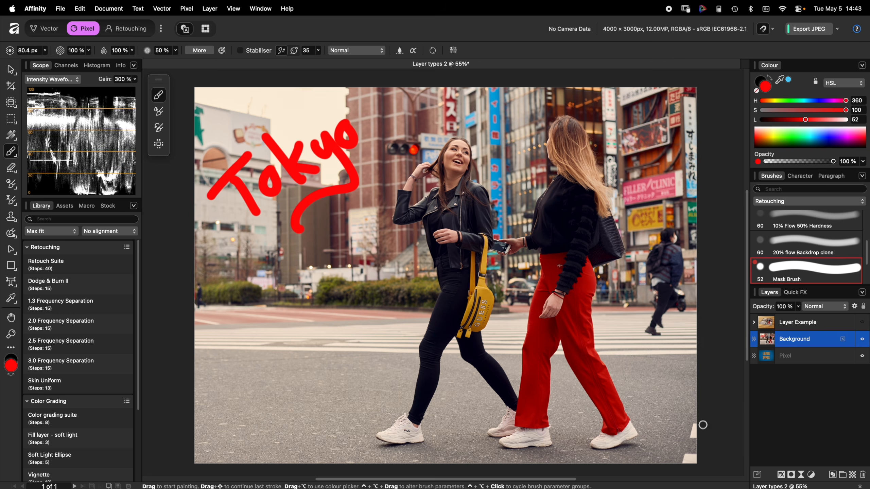
- Inpaint the white road marking at the lower-right edge of the photo with an about 98 px Inpainting Brush
drag(695, 427, 695, 434)
click(12, 234)
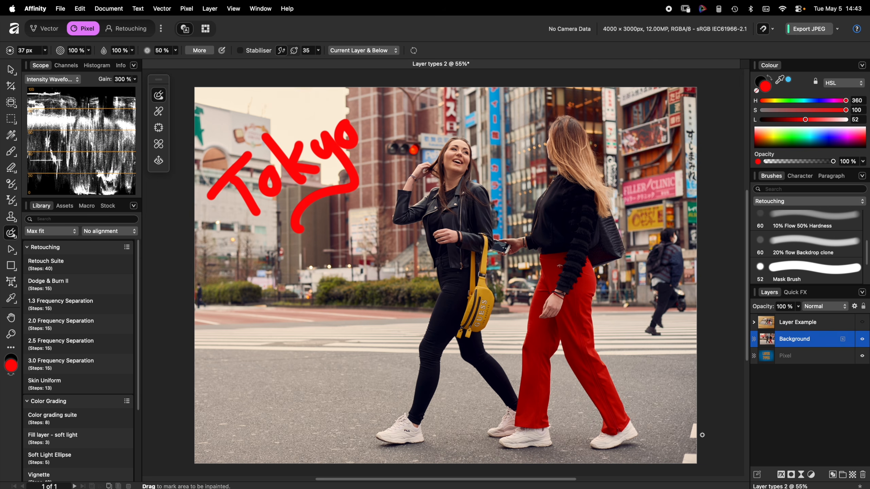
key(])
key(])
key(])
key(])
key(])
key(])
mouse_move(697, 427)
mouse_down()
mouse_move(682, 462)
mouse_move(699, 482)
mouse_move(703, 472)
mouse_up()
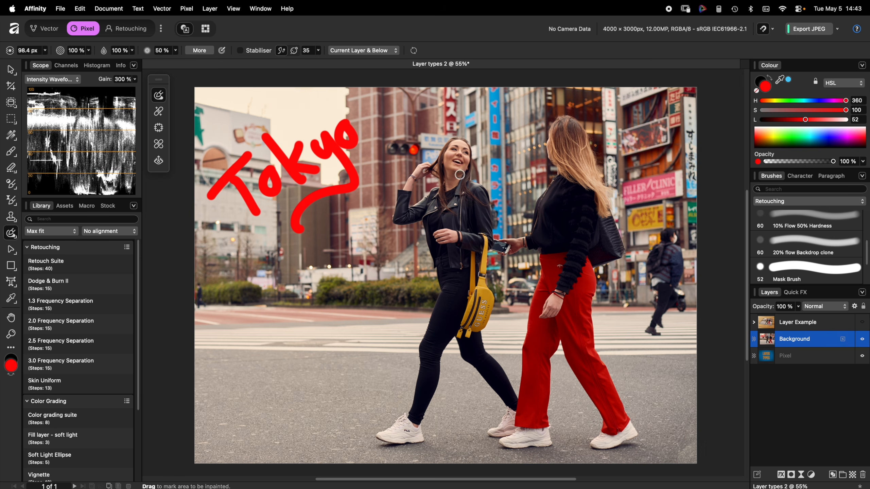
- Enlarge the Inpainting Brush to about 172 px and inpaint the red traffic light and the small figures at the photo's left edge
key(])
key(])
key(])
key(])
mouse_move(418, 151)
mouse_down()
mouse_move(390, 149)
mouse_move(415, 152)
mouse_up()
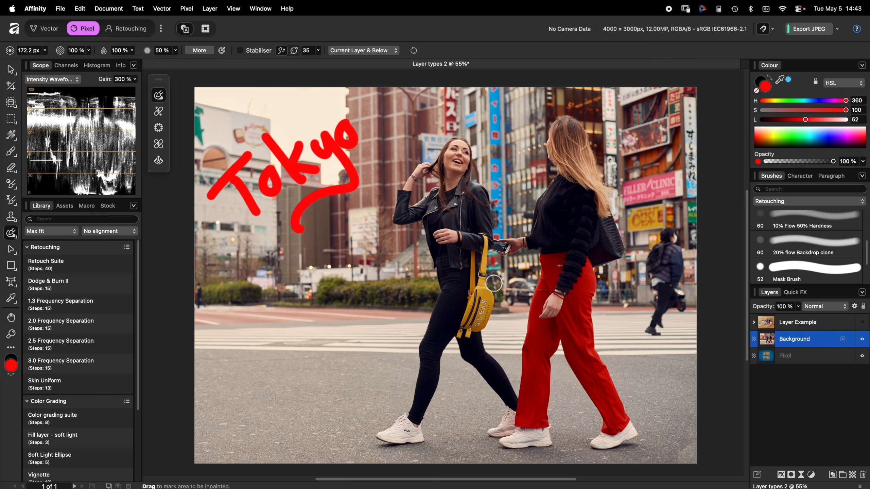
drag(202, 284, 207, 305)
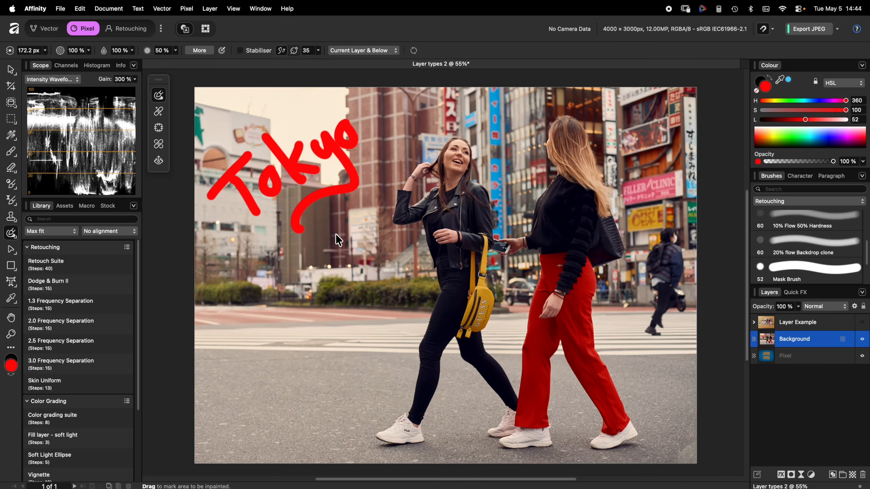
- Erase over the Tokyo lettering on the Background layer, and toggle the layer's visibility off and on
click(11, 168)
mouse_move(351, 135)
mouse_down()
mouse_move(281, 155)
mouse_move(262, 145)
mouse_move(308, 152)
mouse_move(284, 206)
mouse_move(299, 215)
mouse_move(358, 179)
mouse_move(353, 223)
mouse_up()
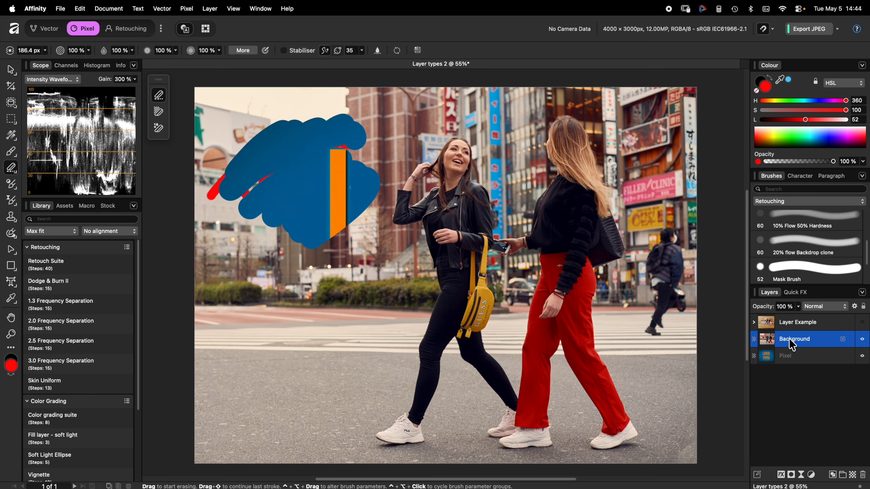
click(863, 342)
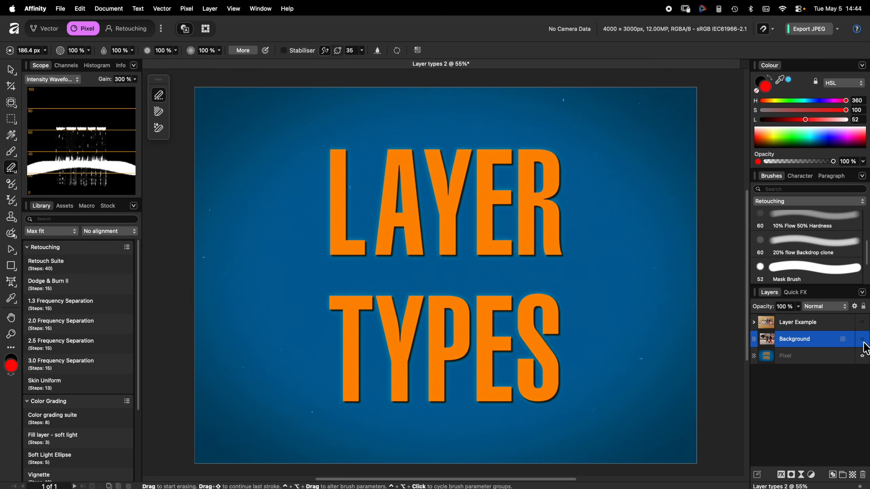
click(864, 343)
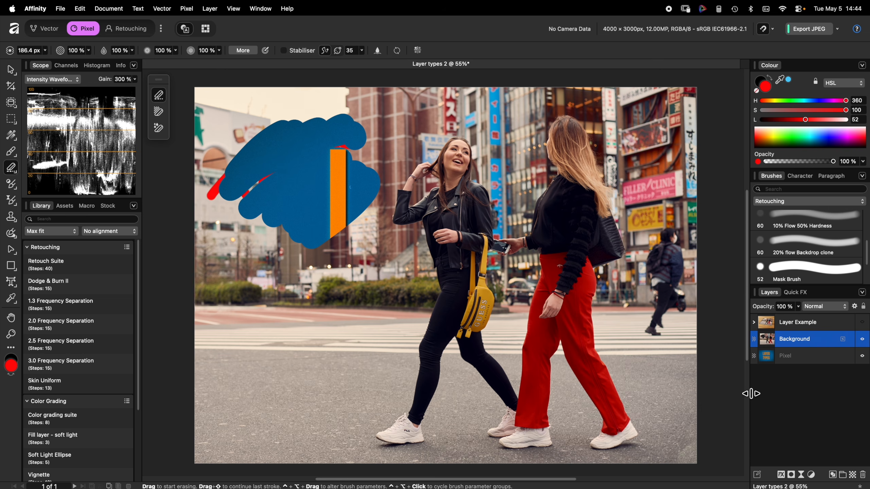
- Undo the erasing, the inpainting and all Tokyo brush strokes on the Background layer
key(super+z)
key(super+z)
key(super+z)
key(super+z)
key(super+z)
key(super+z)
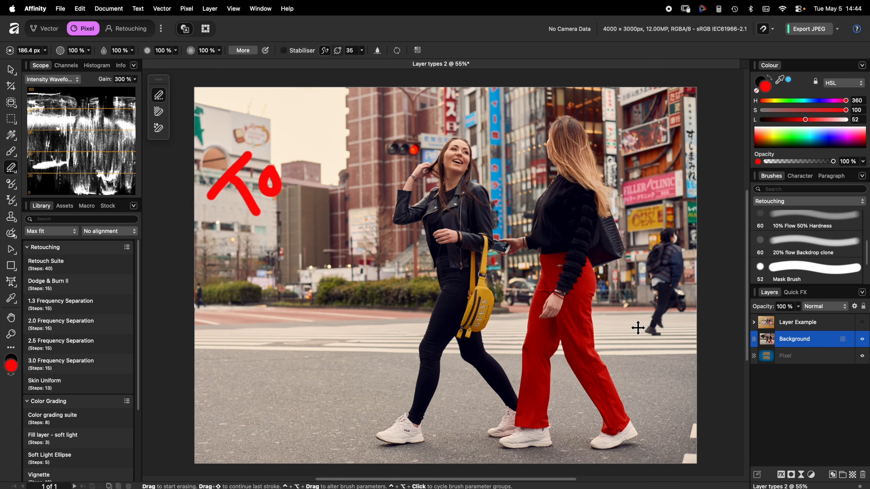
key(super+z)
key(super+z)
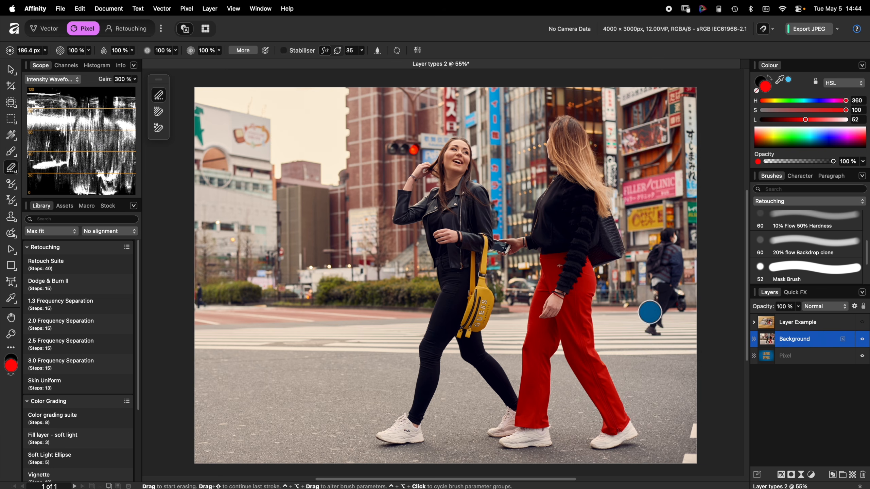
- Paint the word Japan in red across the buildings on the Background layer with the Paint Brush
key(j)
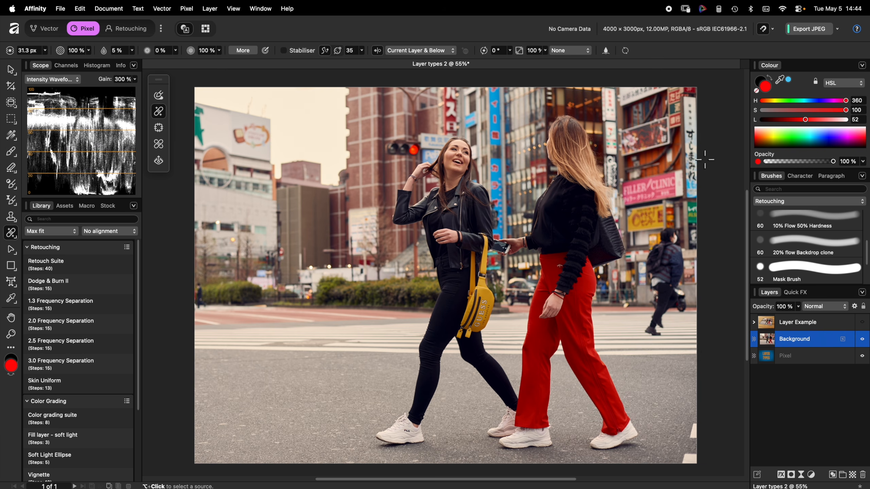
key(b)
mouse_move(205, 188)
mouse_down()
mouse_move(258, 151)
mouse_move(227, 215)
mouse_up()
mouse_move(270, 181)
mouse_down()
mouse_move(320, 178)
mouse_move(334, 161)
mouse_move(378, 173)
mouse_up()
click(395, 167)
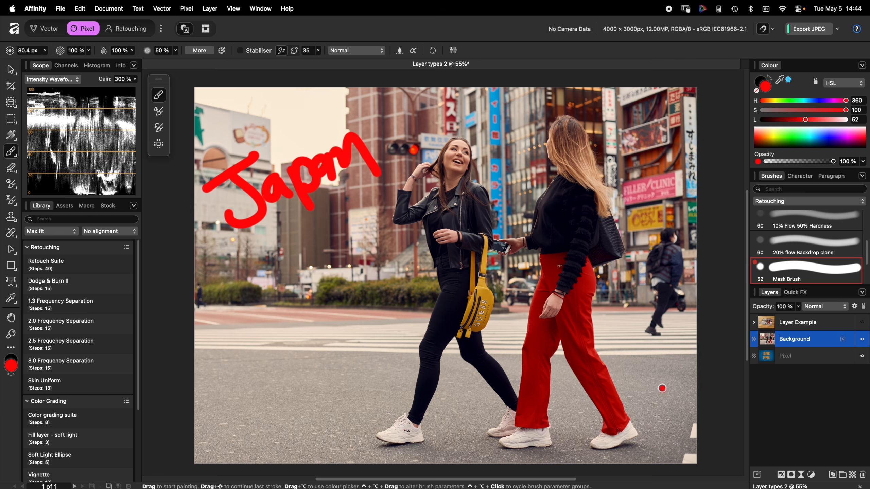
- Undo all brush strokes of the word Japan on the Background layer
key(super+z)
key(super+z)
key(super+z)
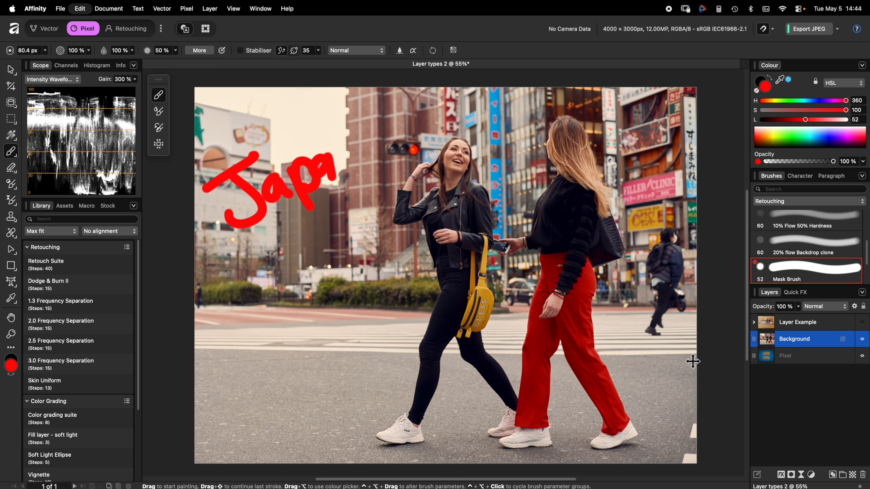
key(super+z)
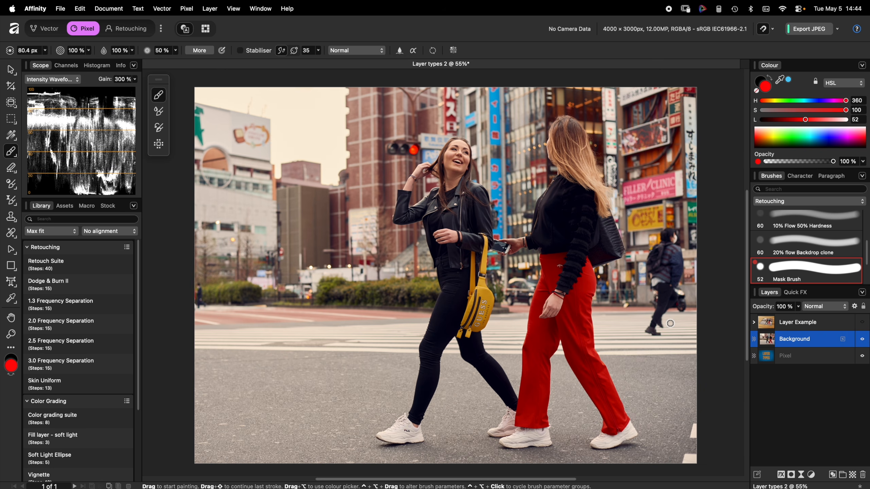
- Show the Layer Example group and expand it to reveal its layers
click(846, 326)
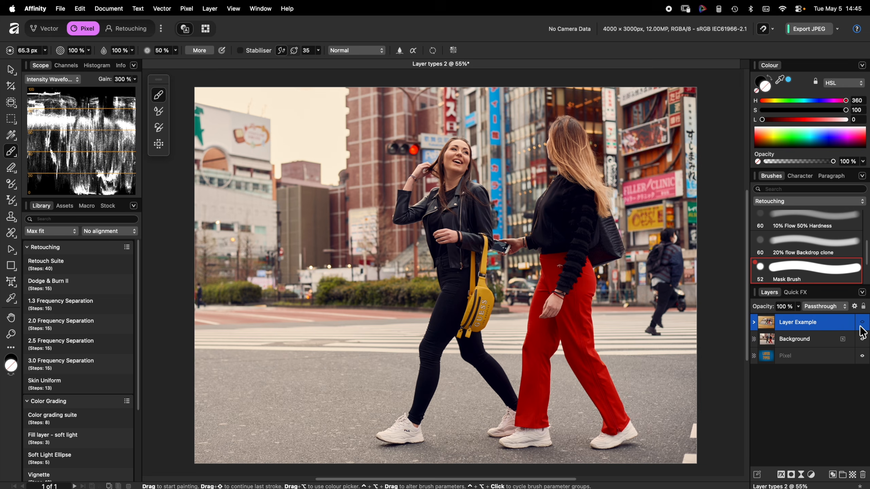
click(863, 324)
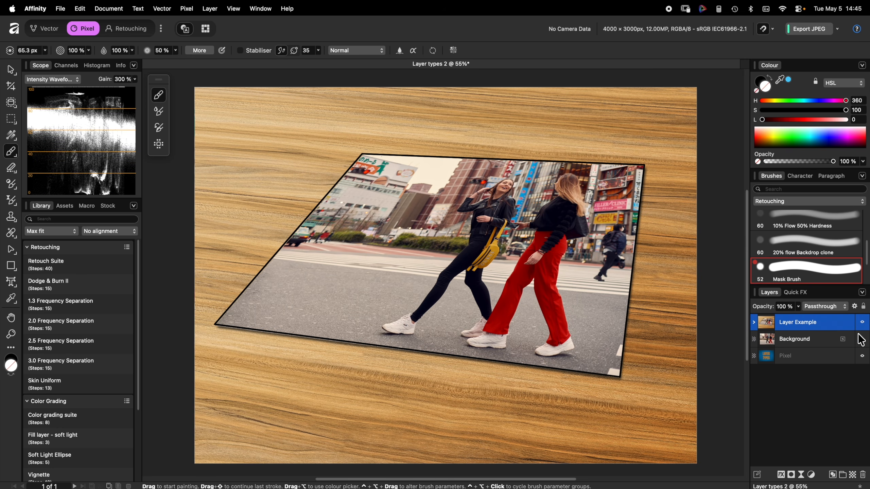
click(753, 322)
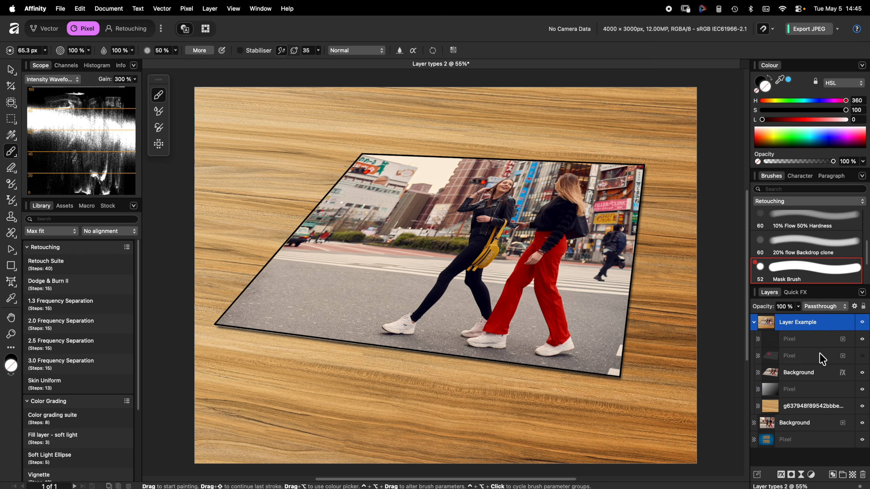
- Select the topmost pixel layer in the Layer Example group and shift its black outline slightly with the Move tool
click(822, 342)
key(v)
mouse_move(632, 324)
mouse_down()
mouse_move(629, 293)
mouse_move(579, 258)
mouse_move(527, 276)
mouse_move(575, 265)
mouse_move(613, 281)
mouse_move(627, 327)
mouse_up()
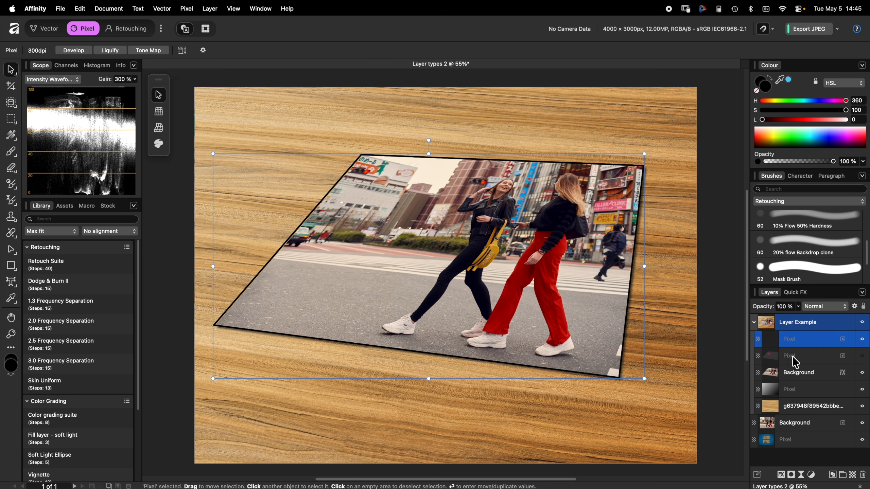
- Paint the word Japan in red on the black outline's pixel layer with an about 40 px brush, and toggle that layer's visibility
key(b)
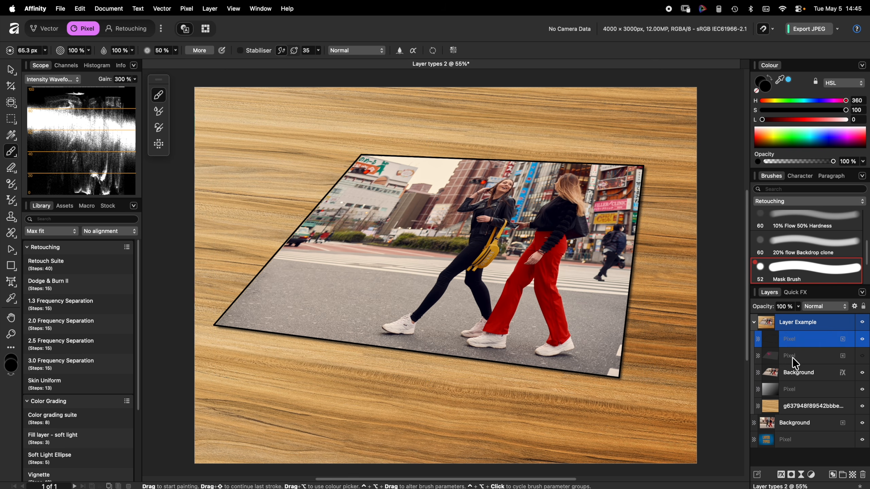
click(807, 118)
key(bracketleft)
key(bracketleft)
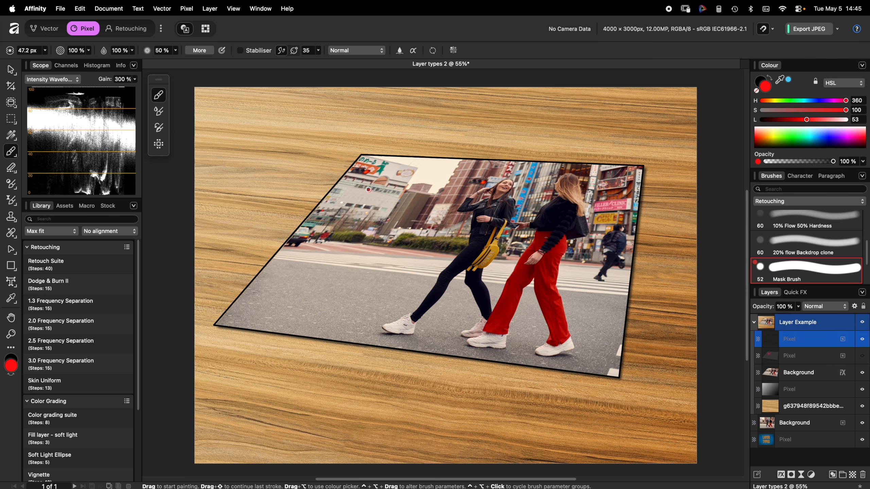
mouse_move(348, 194)
mouse_down()
mouse_move(373, 190)
mouse_move(354, 213)
mouse_up()
drag(398, 193, 403, 202)
mouse_move(411, 186)
mouse_down()
mouse_move(416, 207)
mouse_move(415, 200)
mouse_up()
mouse_move(435, 187)
mouse_down()
mouse_move(437, 196)
mouse_move(456, 176)
mouse_move(463, 195)
mouse_up()
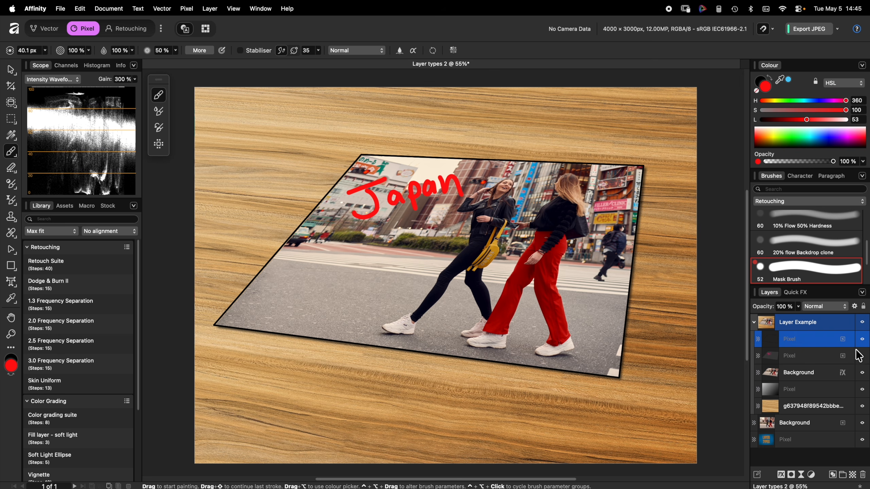
click(862, 340)
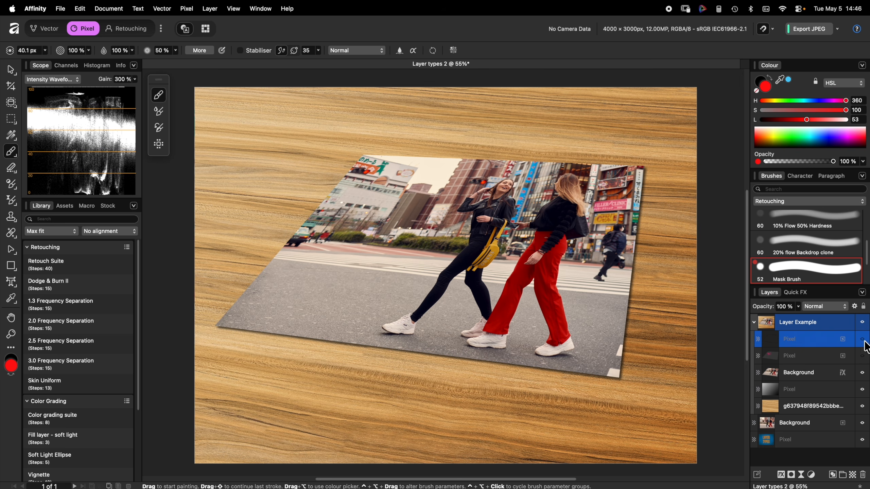
click(862, 340)
- Try moving, rotating and resizing the pixel layer with the outline and Japan lettering independently of the photo
key(a)
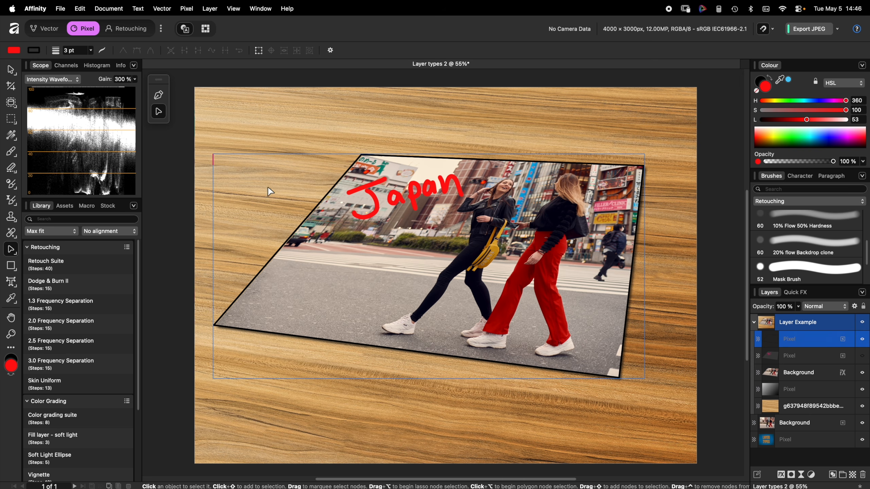
click(11, 70)
mouse_move(536, 278)
mouse_down()
mouse_move(534, 322)
mouse_move(523, 279)
mouse_up()
mouse_move(415, 150)
mouse_down()
mouse_move(459, 155)
mouse_move(408, 150)
mouse_up()
drag(635, 373, 594, 360)
key(super+0)
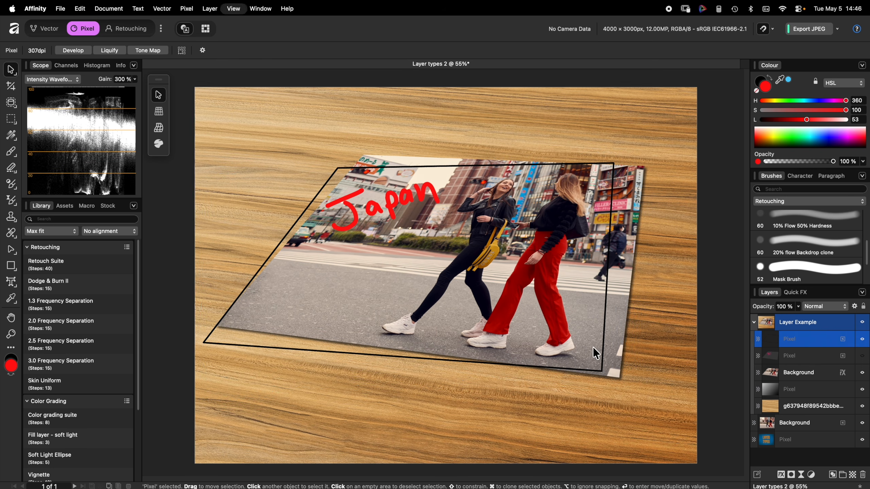
- Undo the move, rotation and resize of the lettering layer
key(super+z)
key(super+z)
key(super+z)
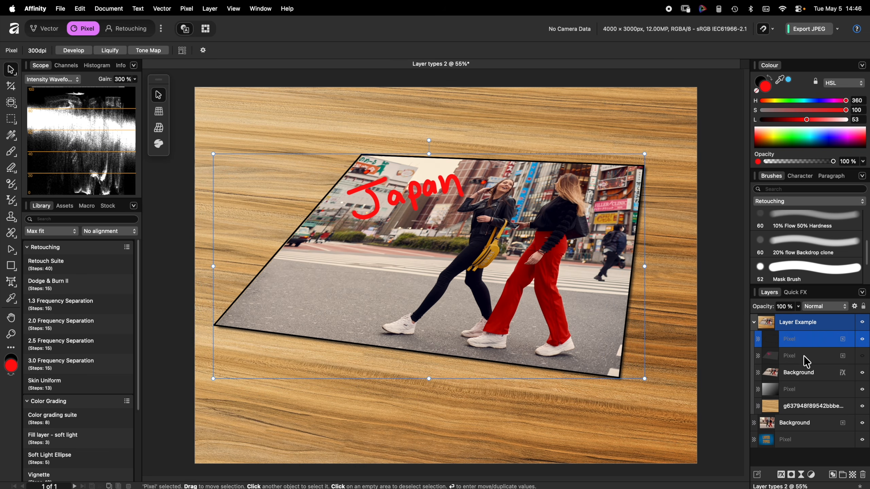
- Add a new empty pixel layer above the Japan lettering layer and activate the Inpainting Brush
key(super+shift+n)
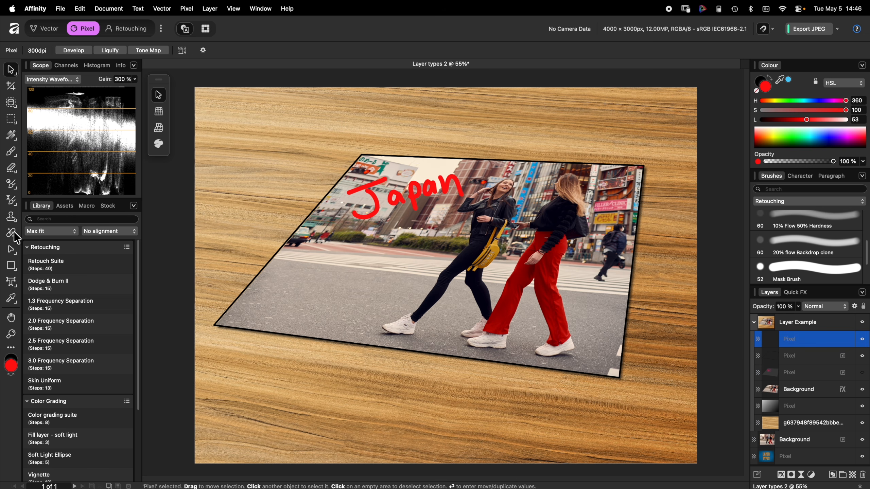
click(13, 221)
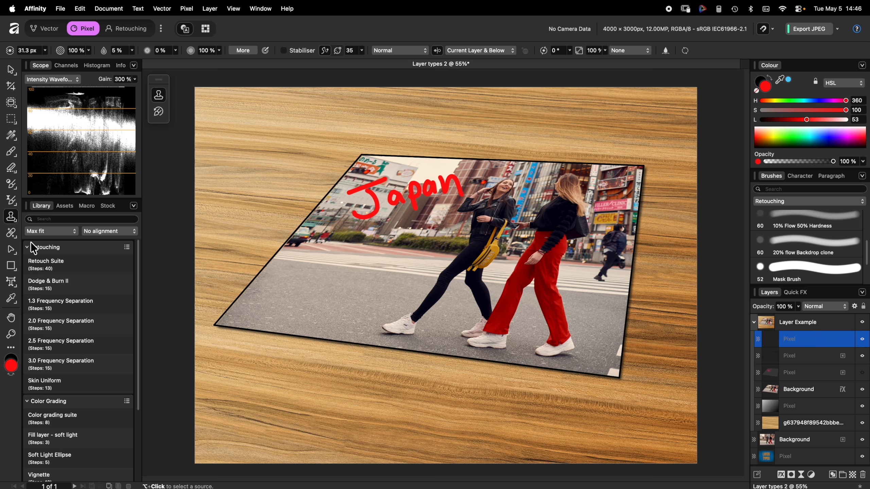
key(j)
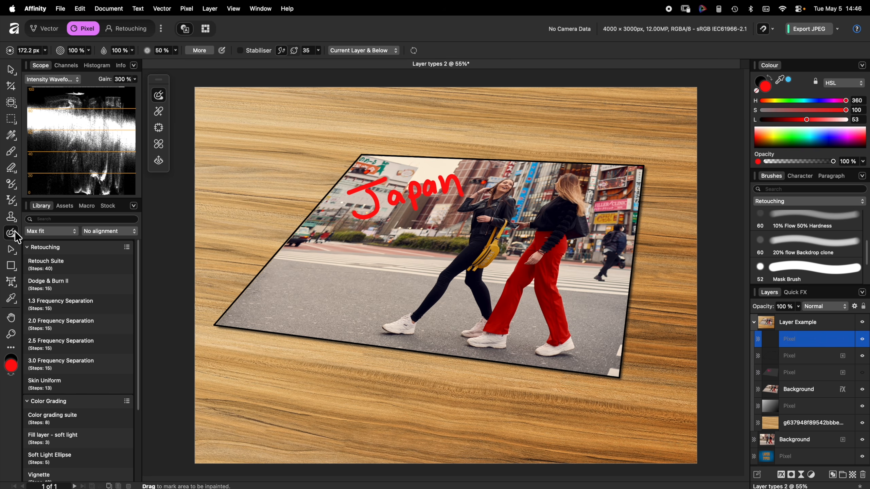
- Inpaint the traffic light beside the woman in the black jacket on the new layer with an about 88 px brush, and hide the Japan lettering layer
key(super+plus)
key(super+plus)
key(super+plus)
scroll(495, 217, up, 5)
key(bracketleft)
key(bracketleft)
key(bracketleft)
mouse_move(486, 213)
mouse_down()
mouse_move(452, 210)
mouse_move(462, 212)
mouse_up()
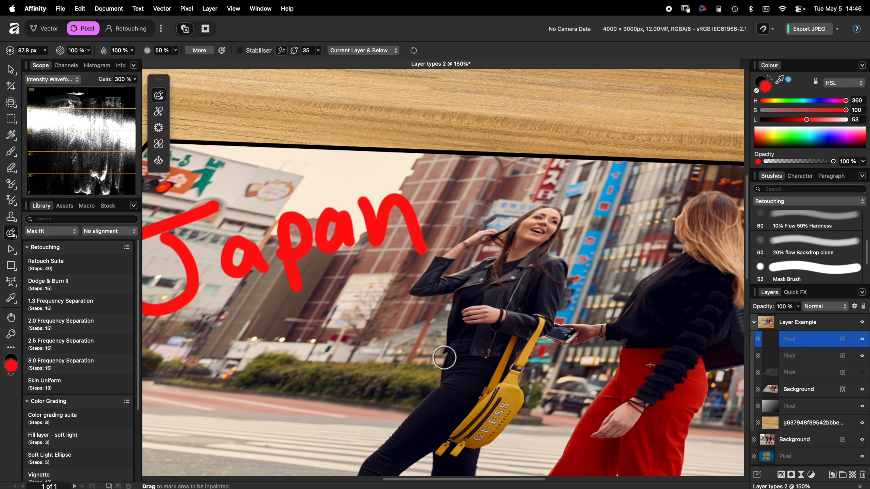
key(super+0)
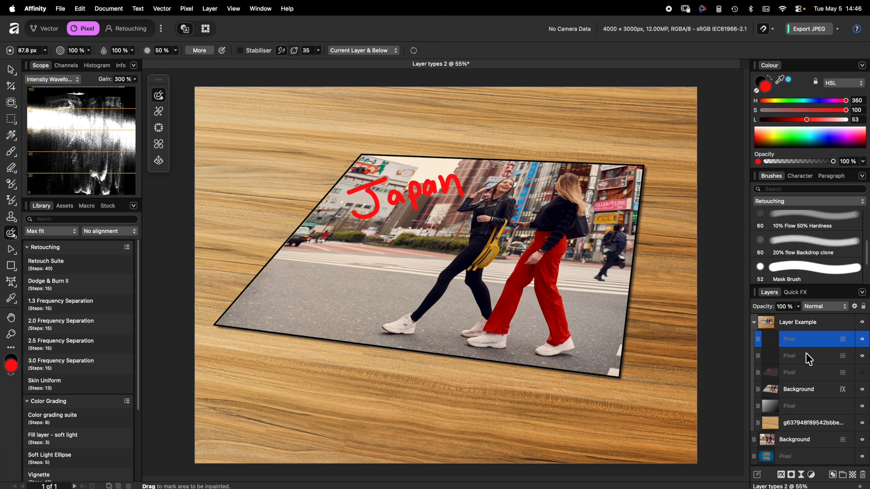
click(863, 356)
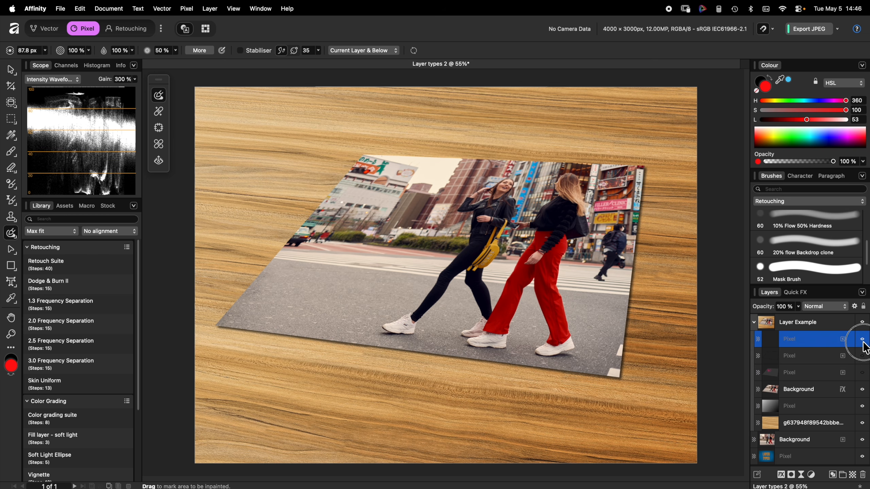
- Toggle the pixel layers above the photo on and off to compare the edits, leaving them hidden
click(862, 356)
click(862, 357)
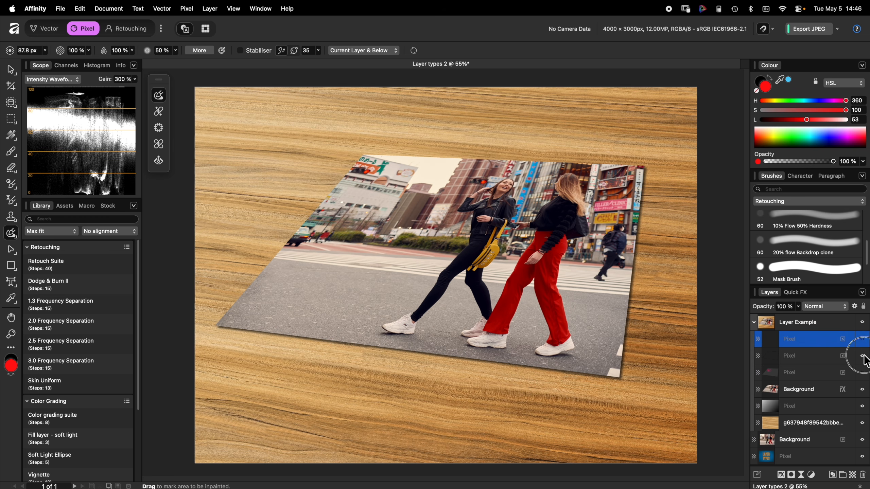
click(862, 357)
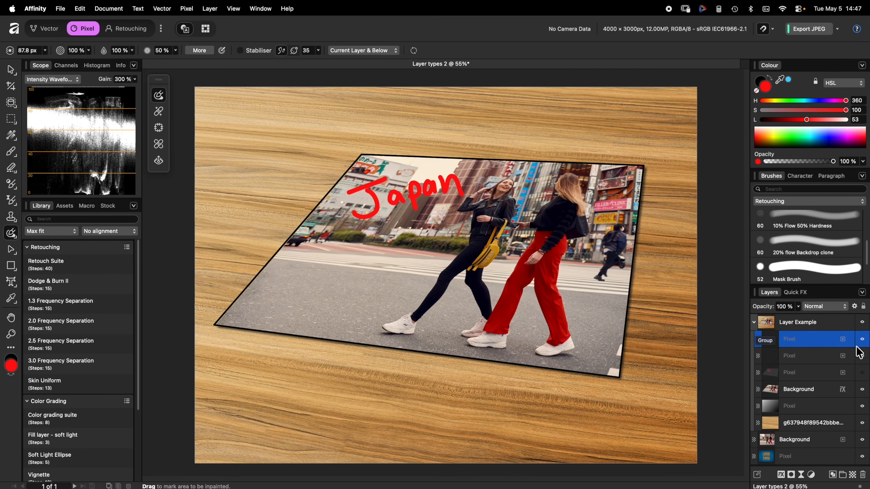
click(862, 356)
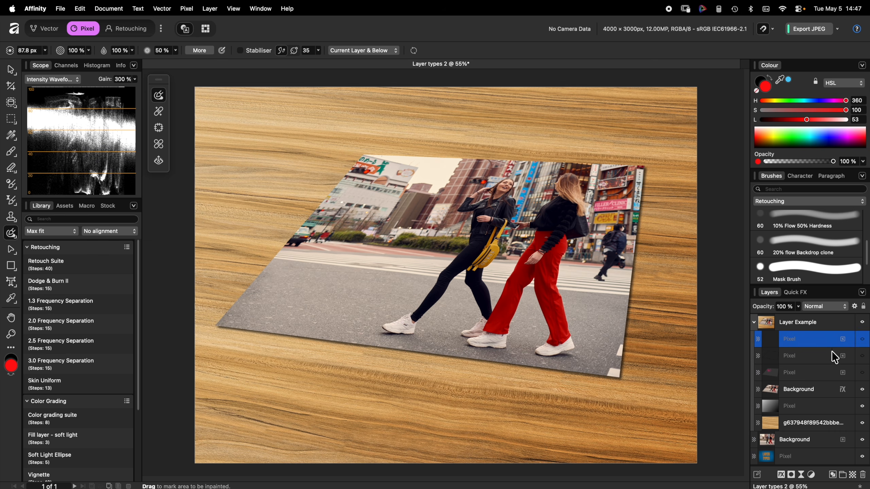
- Collapse and hide the Layer Example group, and select the Background photo layer beneath it
click(754, 323)
click(862, 322)
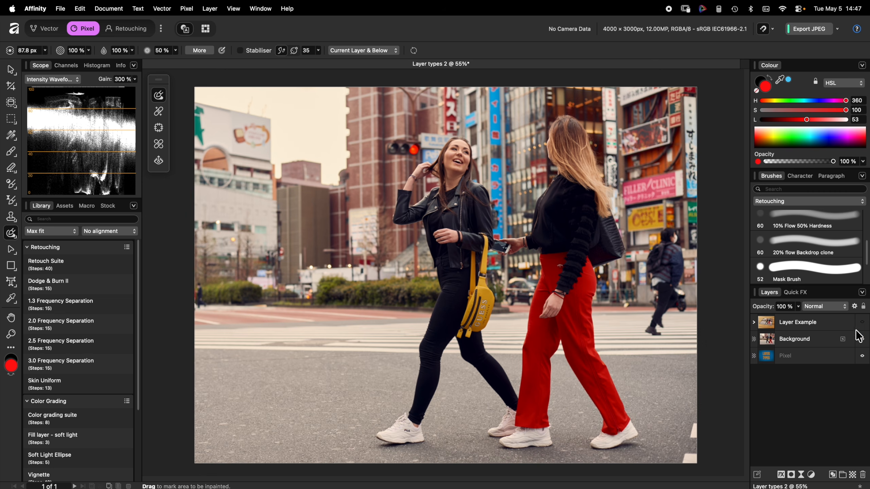
click(826, 340)
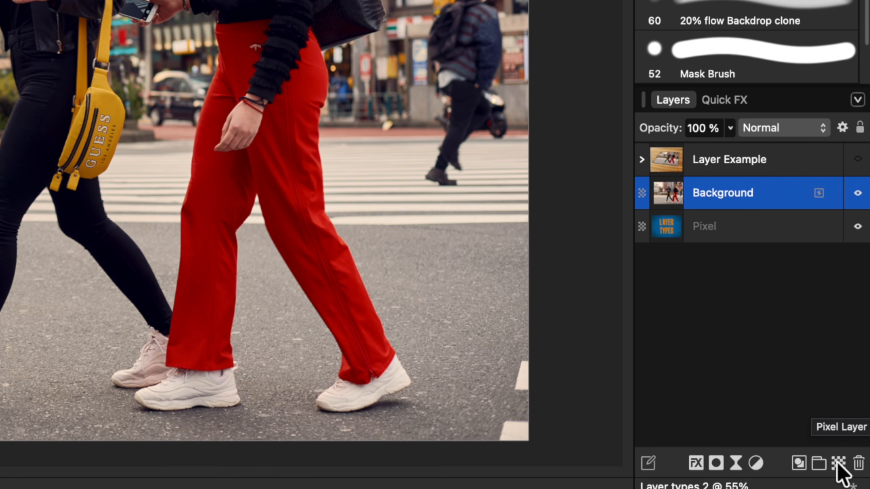
- Add seven empty pixel layers above the Background photo
click(839, 462)
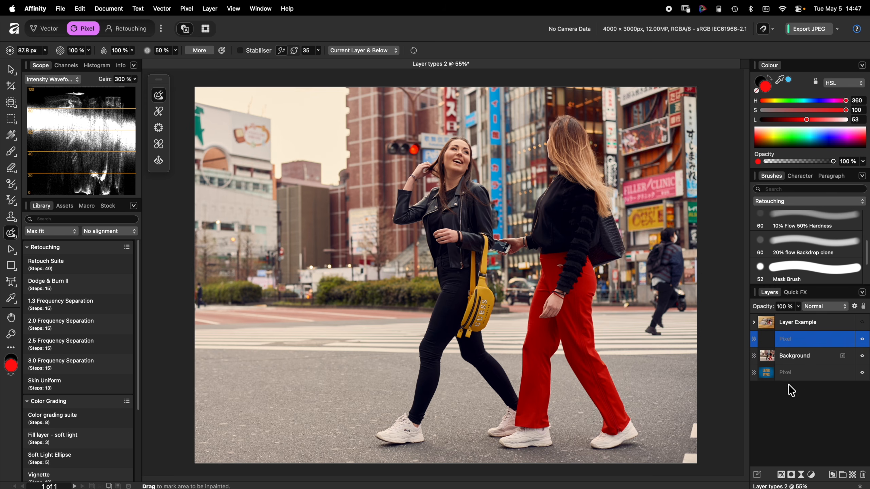
click(186, 8)
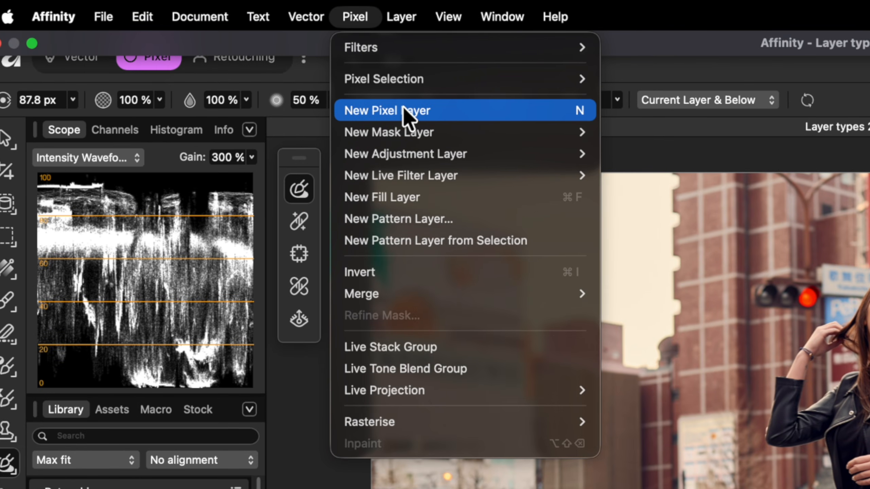
click(402, 108)
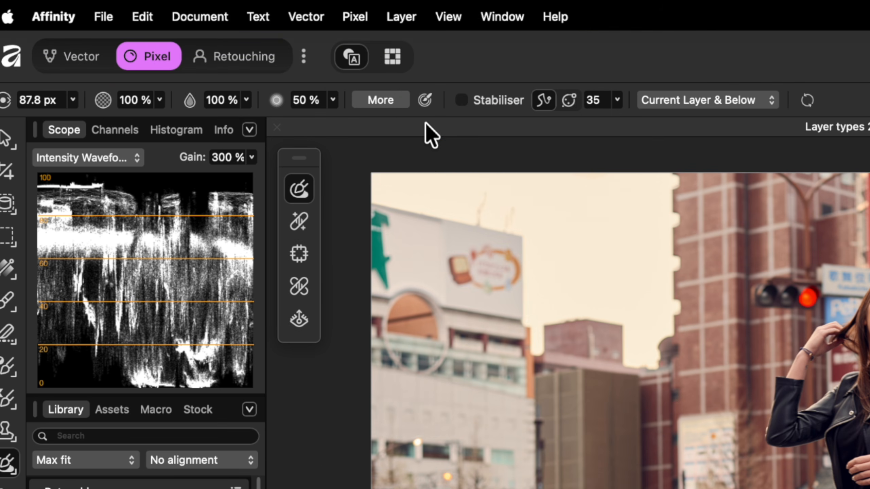
click(354, 18)
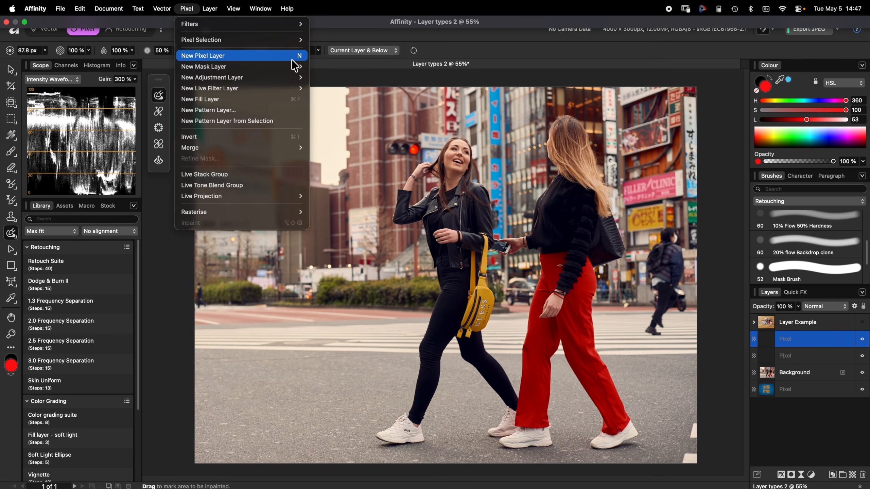
mouse_move(573, 136)
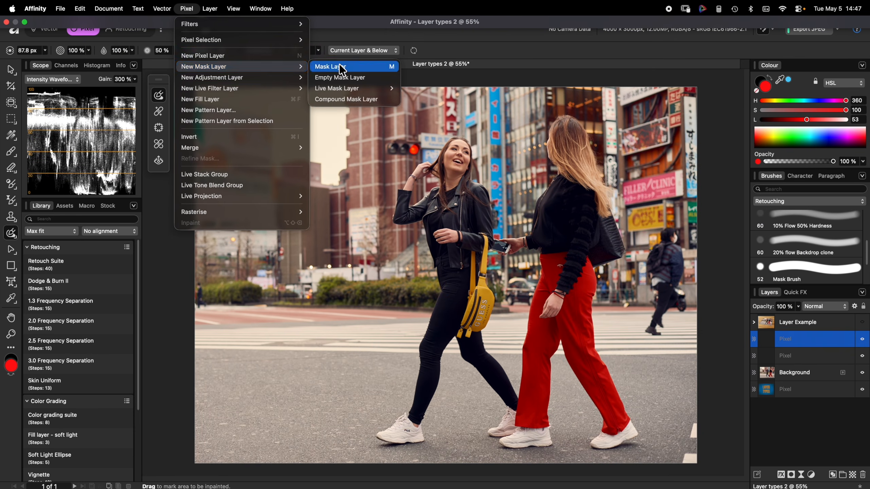
click(506, 46)
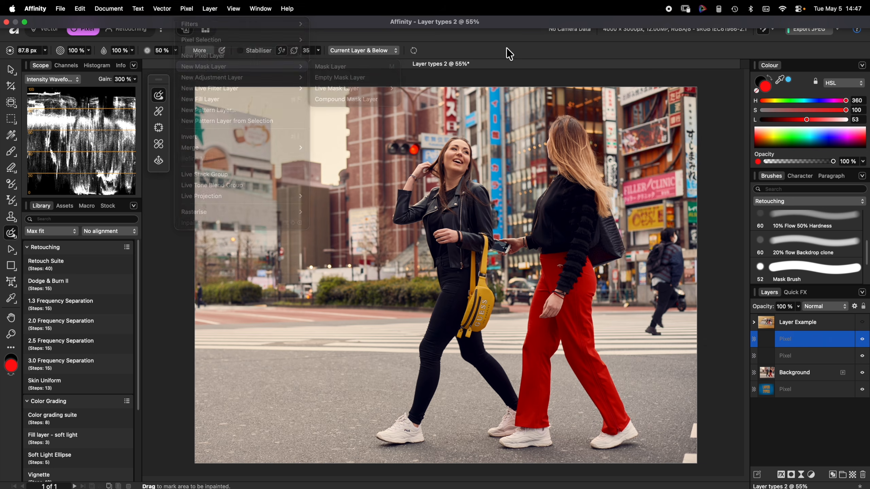
key(super+shift+n)
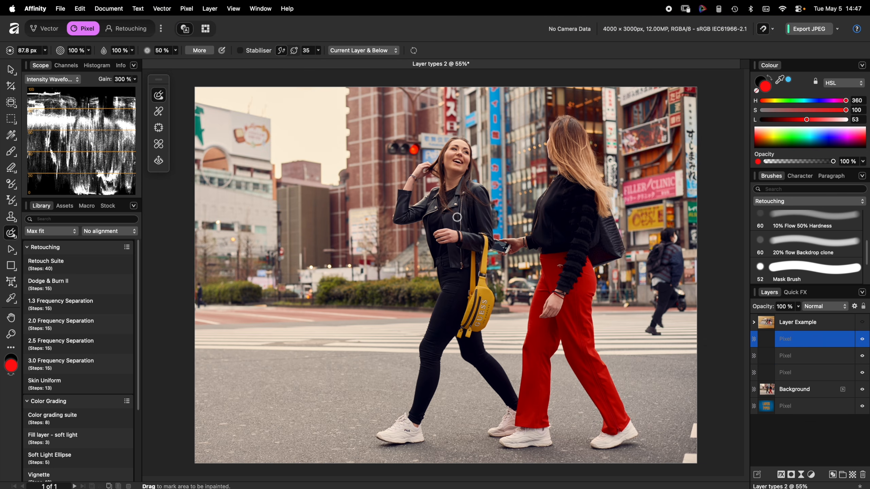
key(super+shift+n)
key(super+shift+n)
key(super+shift+n)
key(super+shift+n)
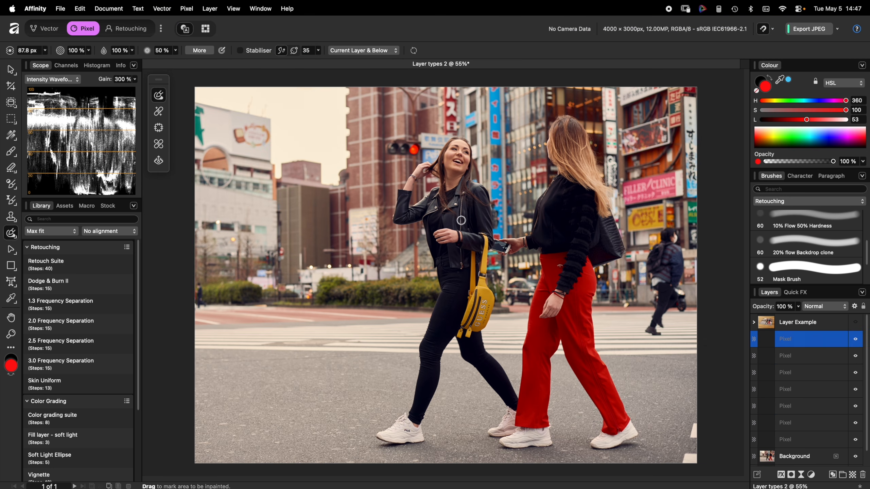
- Delete the seven empty pixel layers above the Background photo
key(Delete)
key(Delete)
key(Delete)
key(Delete)
key(Delete)
key(Delete)
key(Delete)
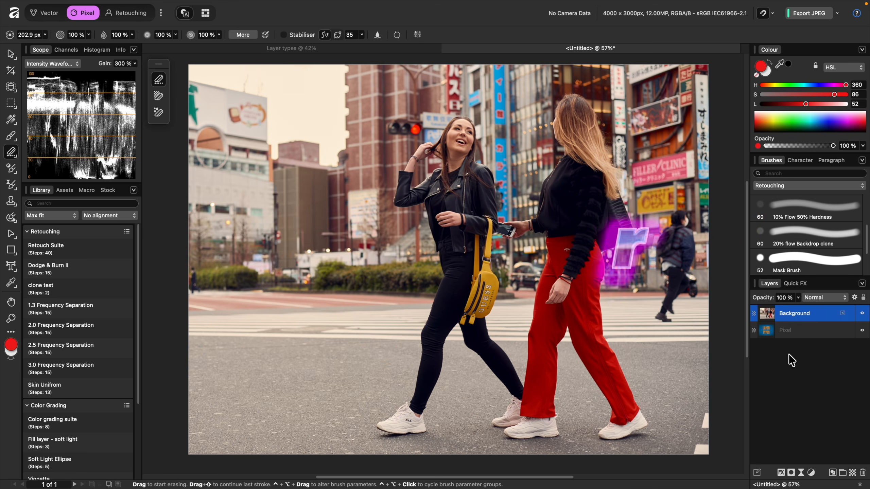
- Add a pixel layer above the photo and fill it with a linear gradient from the top-left to the bottom-right image corner
key(super+shift+n)
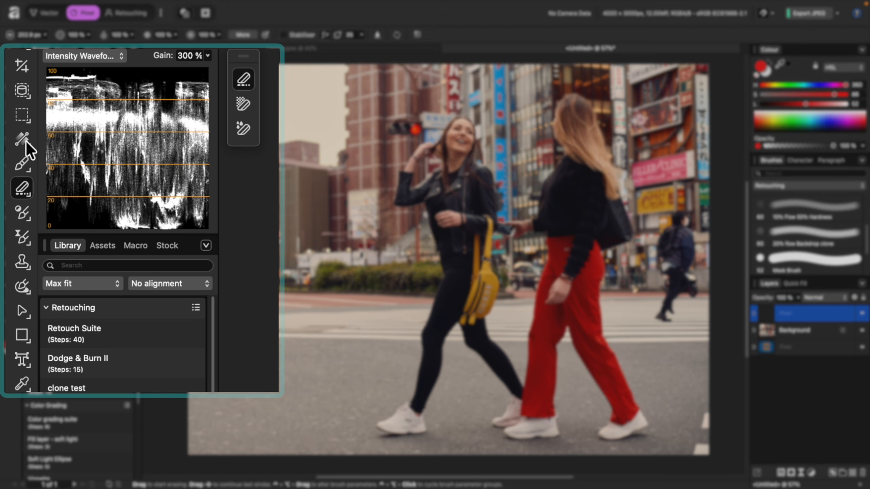
click(23, 139)
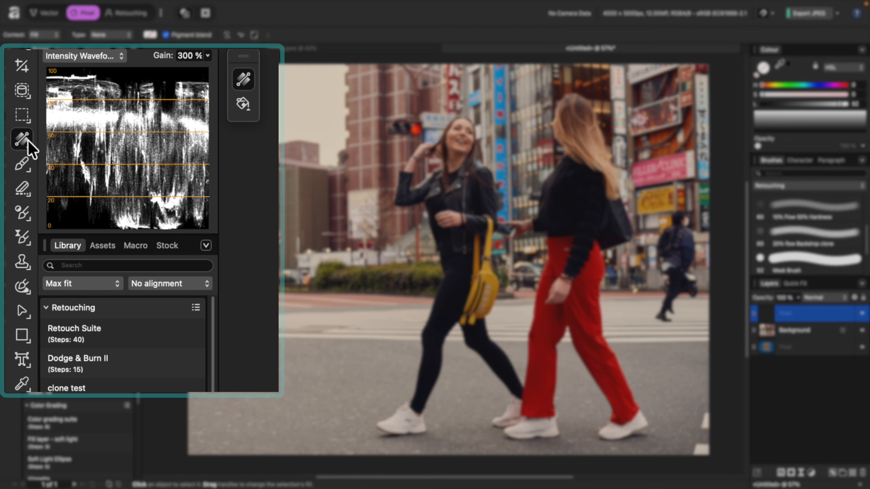
drag(188, 64, 707, 454)
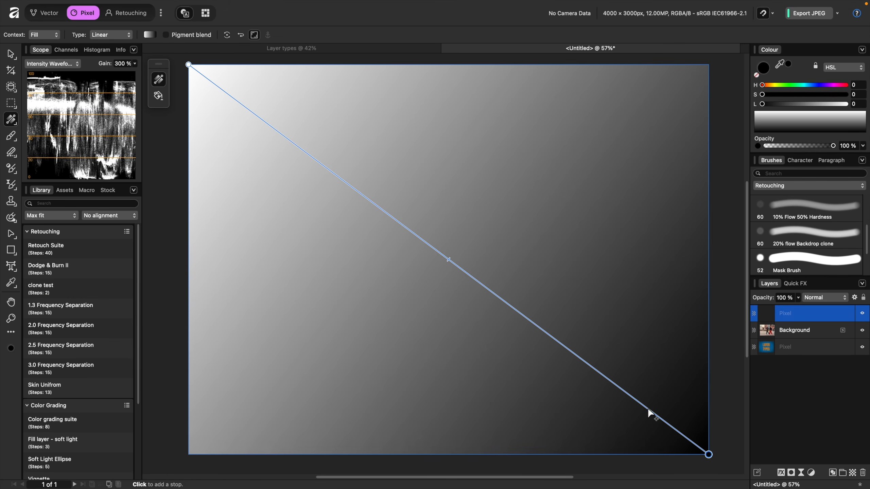
- Recolour the gradient's start stop to magenta and its end stop to cyan, 00F6FF
click(150, 35)
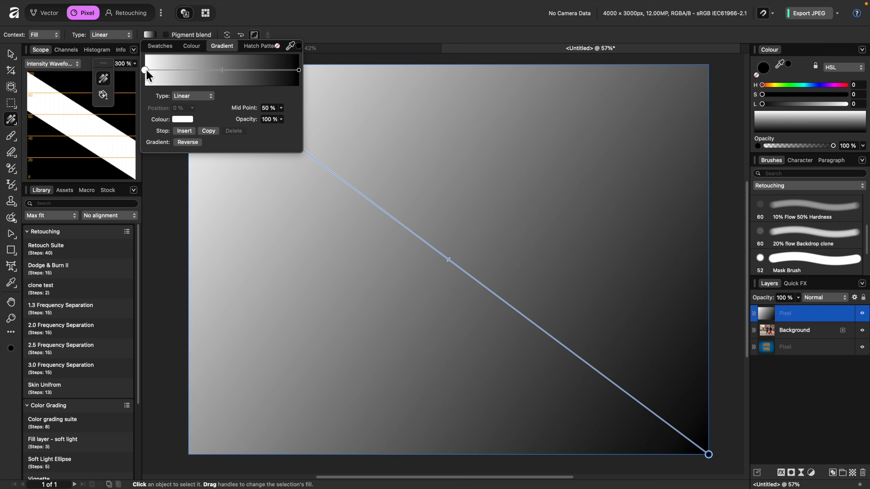
click(183, 122)
drag(240, 166, 244, 168)
click(299, 70)
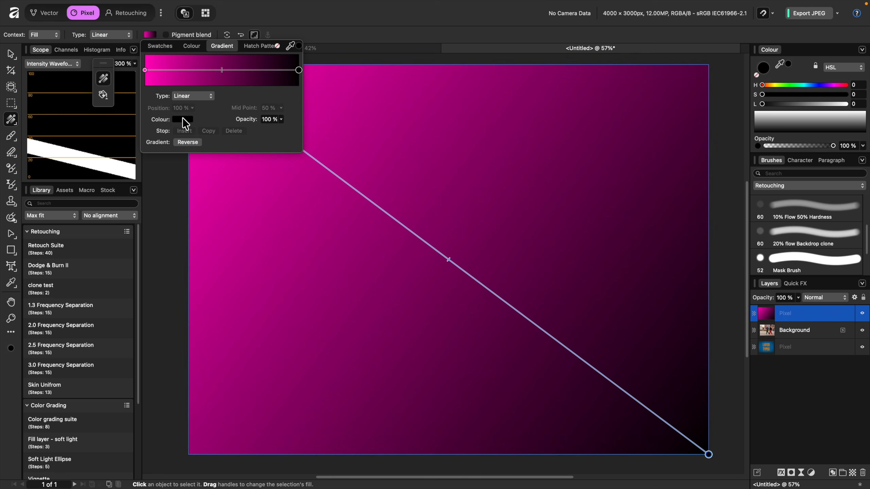
click(184, 120)
mouse_move(202, 164)
mouse_down()
mouse_move(212, 170)
mouse_move(187, 174)
mouse_move(181, 198)
mouse_move(189, 202)
mouse_move(182, 192)
mouse_up()
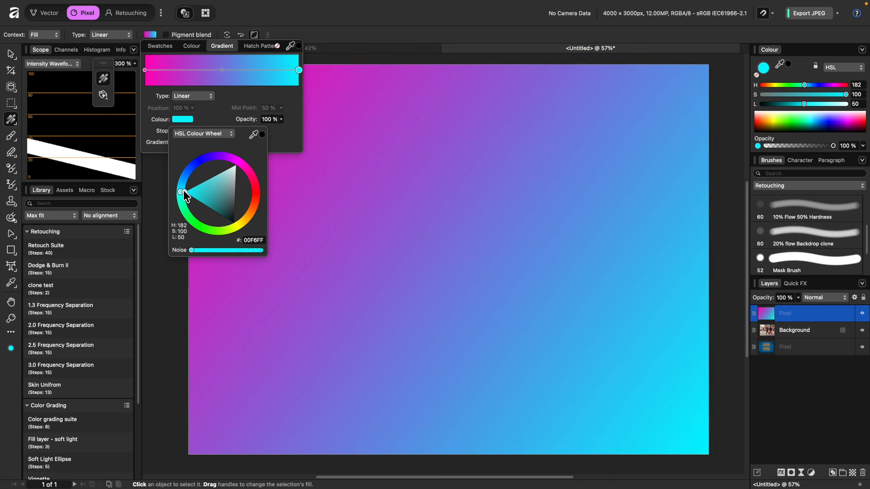
click(350, 61)
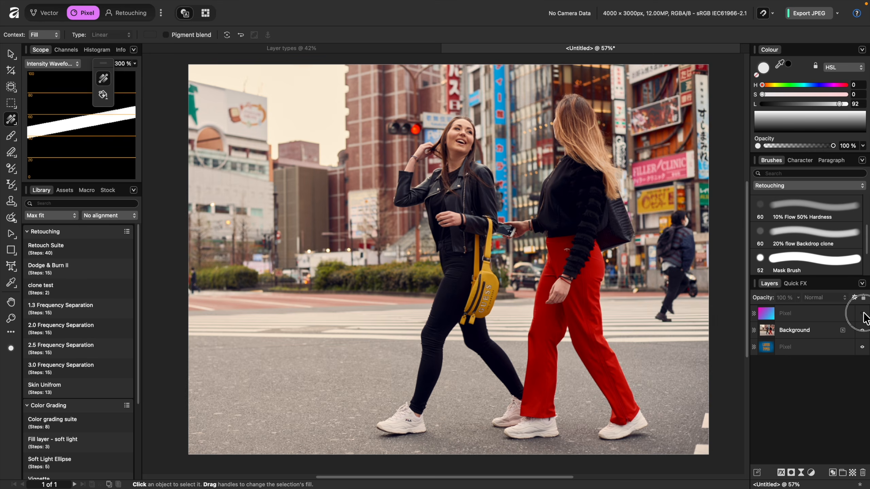
- Toggle the gradient layer's visibility, and try varying its opacity before returning it to 100 %
click(863, 313)
click(862, 314)
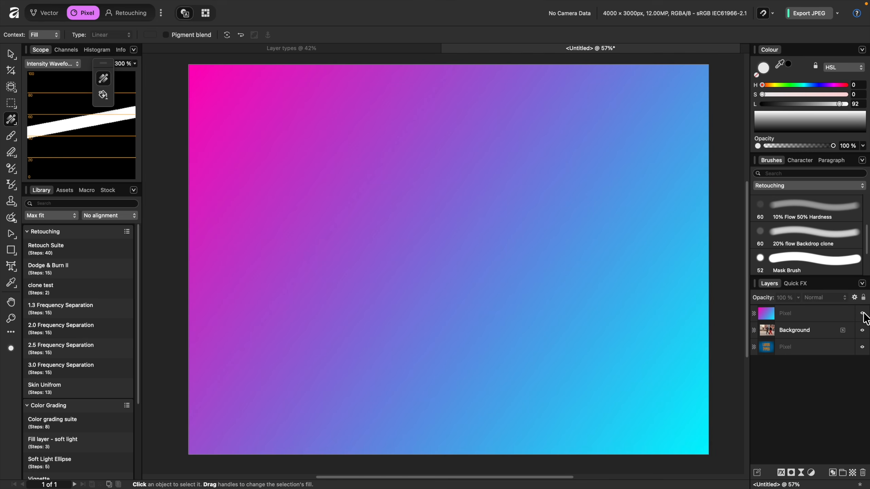
click(808, 321)
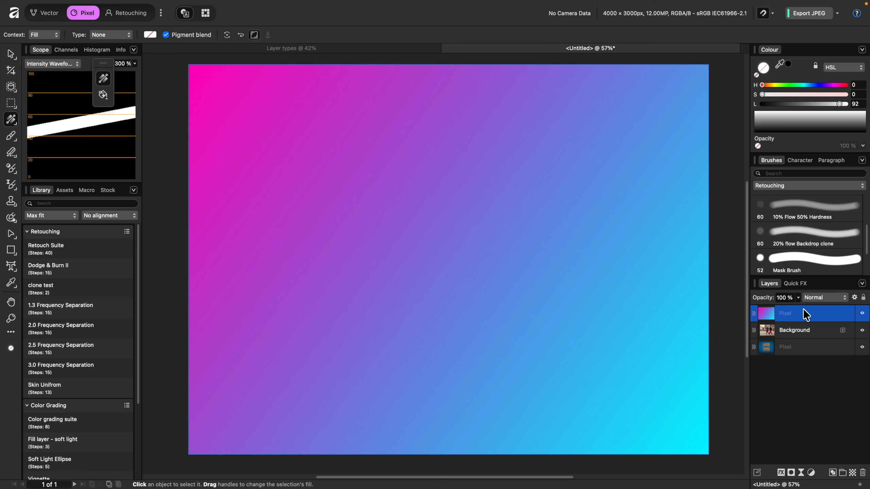
click(798, 297)
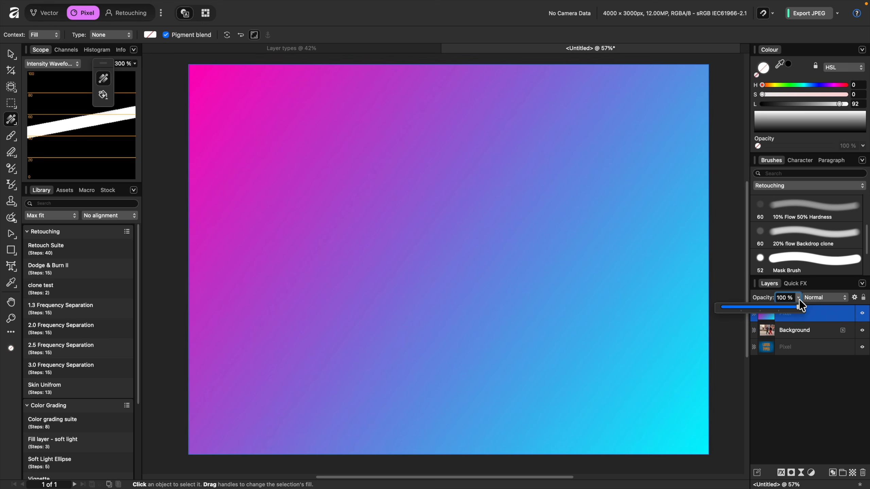
drag(796, 309, 823, 322)
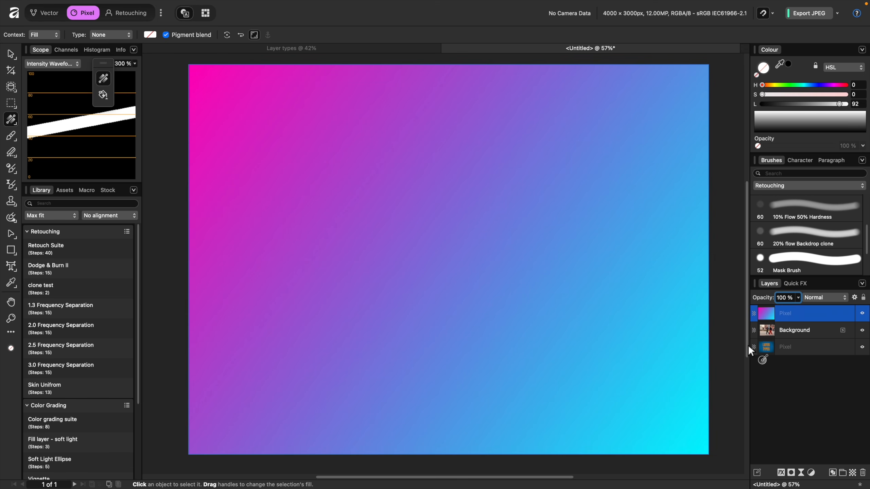
- Add a mask layer to the gradient pixel layer
click(799, 362)
click(799, 315)
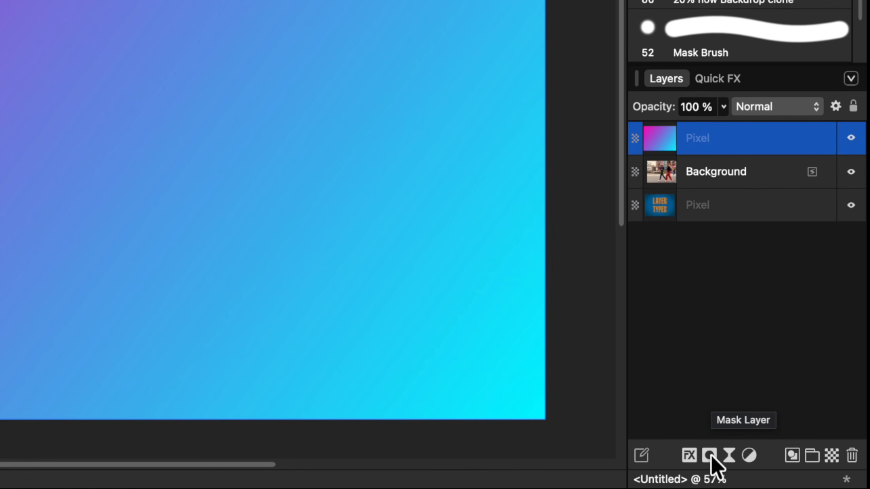
click(709, 457)
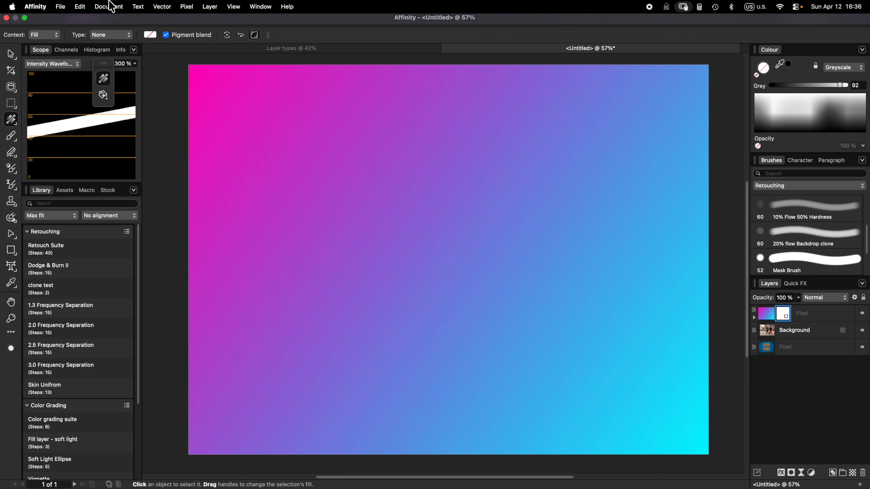
click(187, 4)
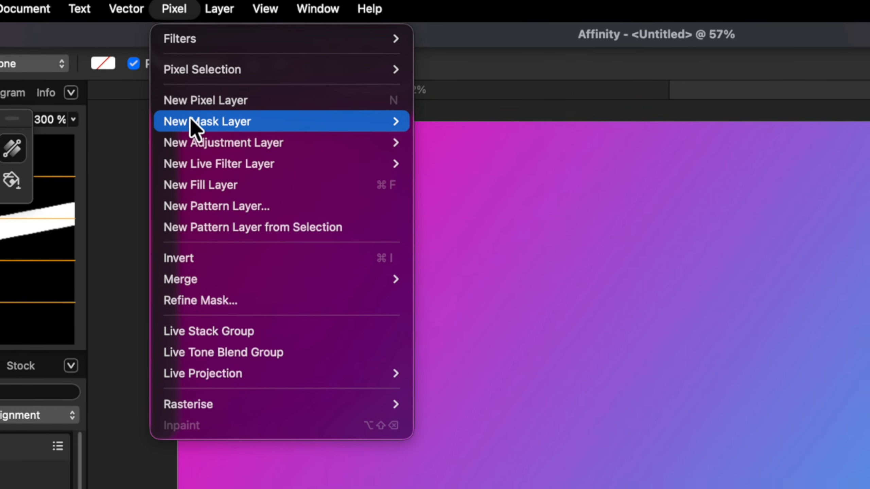
mouse_move(191, 76)
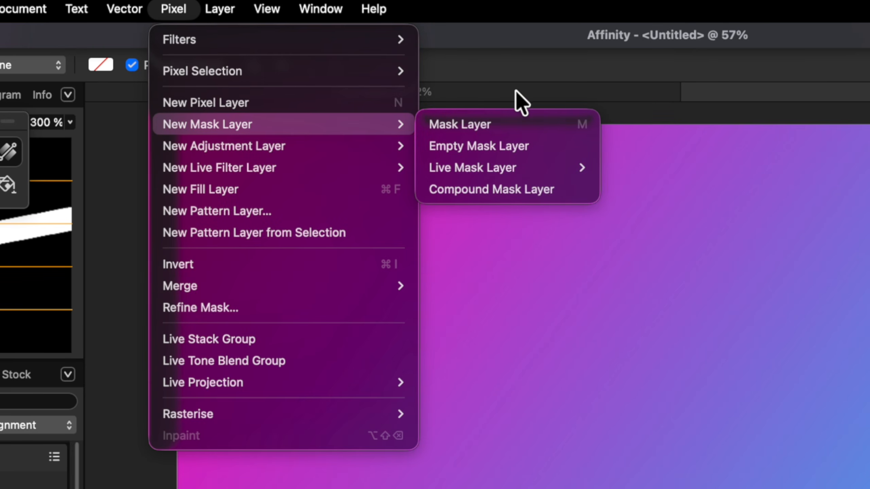
click(724, 114)
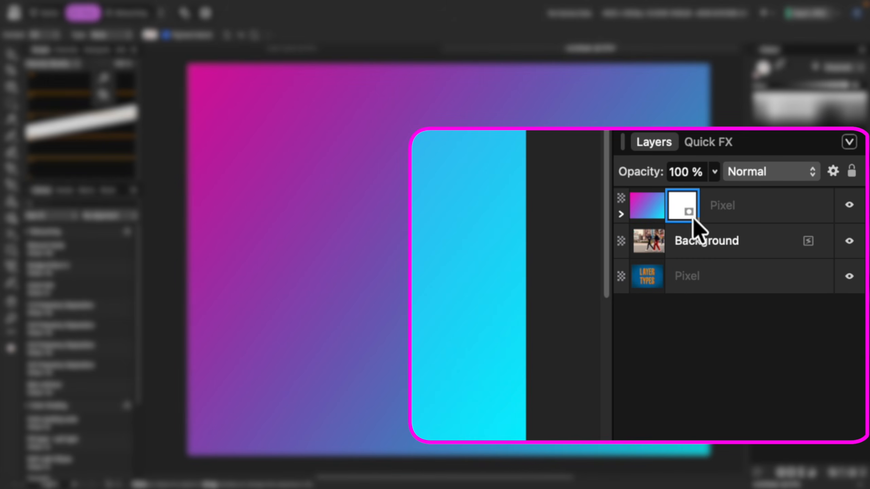
- Expand the gradient layer to reveal its nested mask, view the mask in isolation, and return to the normal view
click(621, 215)
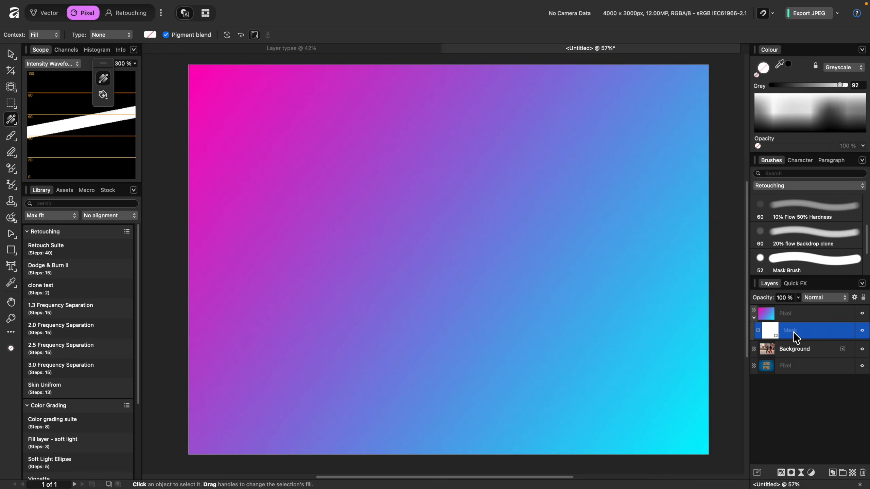
alt+click(770, 328)
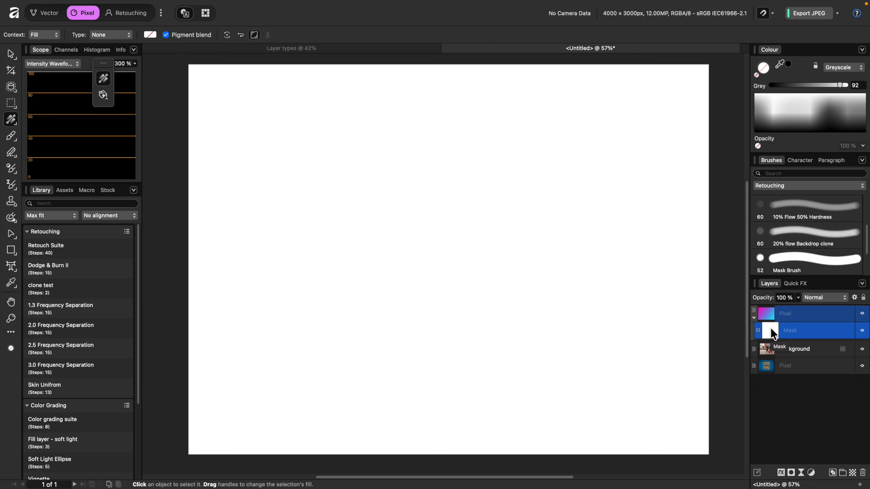
click(820, 317)
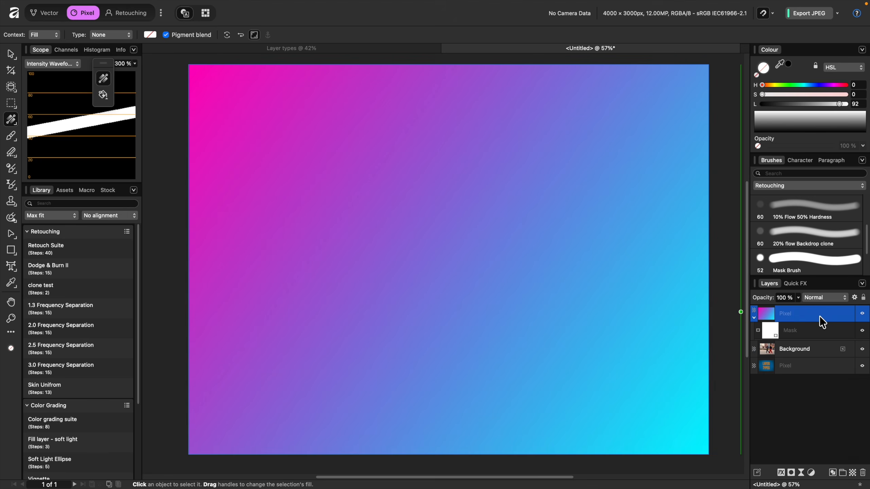
- Paint the gradient layer's mask black with a 322 px brush over the centre to reveal the two women in the photo
click(797, 338)
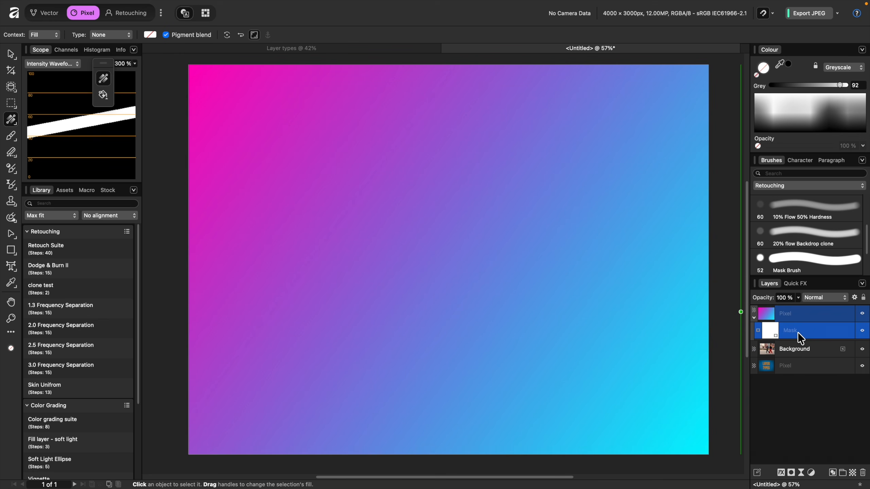
click(10, 136)
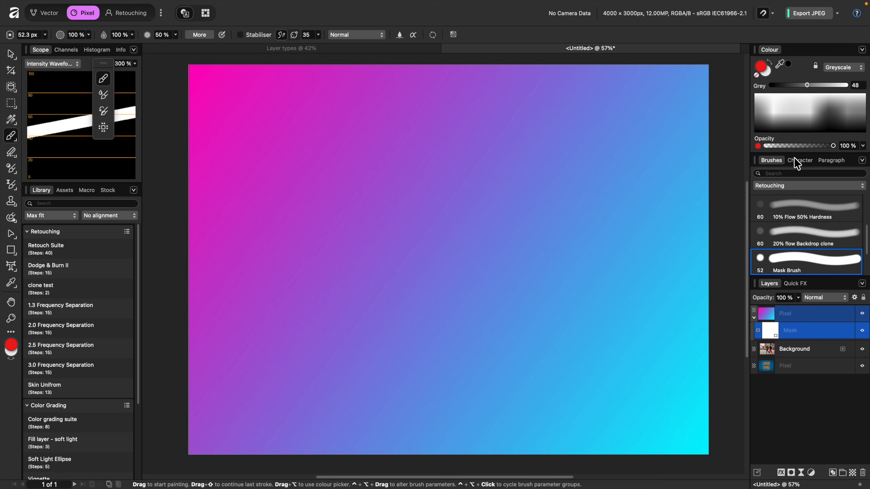
drag(808, 86, 772, 86)
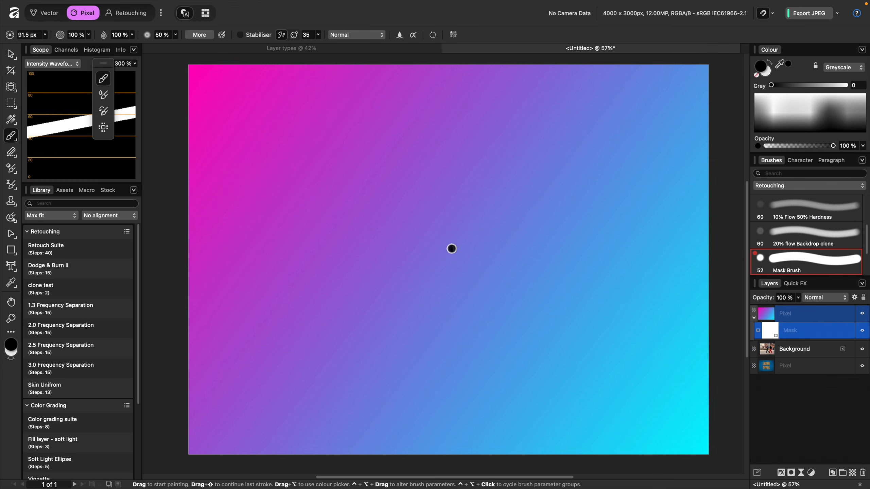
key(bracketright)
key(bracketright)
key(bracketright)
key(bracketright)
key(bracketright)
key(bracketright)
key(bracketright)
key(bracketright)
key(bracketright)
mouse_move(512, 277)
mouse_down()
mouse_move(540, 266)
mouse_move(514, 316)
mouse_move(574, 286)
mouse_move(578, 328)
mouse_move(616, 235)
mouse_move(601, 230)
mouse_move(603, 209)
mouse_move(480, 364)
mouse_move(522, 344)
mouse_move(559, 354)
mouse_move(483, 338)
mouse_move(519, 232)
mouse_move(430, 312)
mouse_move(423, 231)
mouse_move(357, 257)
mouse_move(394, 161)
mouse_move(319, 184)
mouse_move(315, 145)
mouse_move(324, 140)
mouse_move(462, 165)
mouse_move(541, 196)
mouse_move(498, 175)
mouse_move(471, 129)
mouse_move(443, 142)
mouse_move(540, 188)
mouse_move(566, 117)
mouse_move(555, 179)
mouse_move(630, 183)
mouse_move(599, 240)
mouse_move(360, 356)
mouse_move(352, 249)
mouse_move(385, 305)
mouse_up()
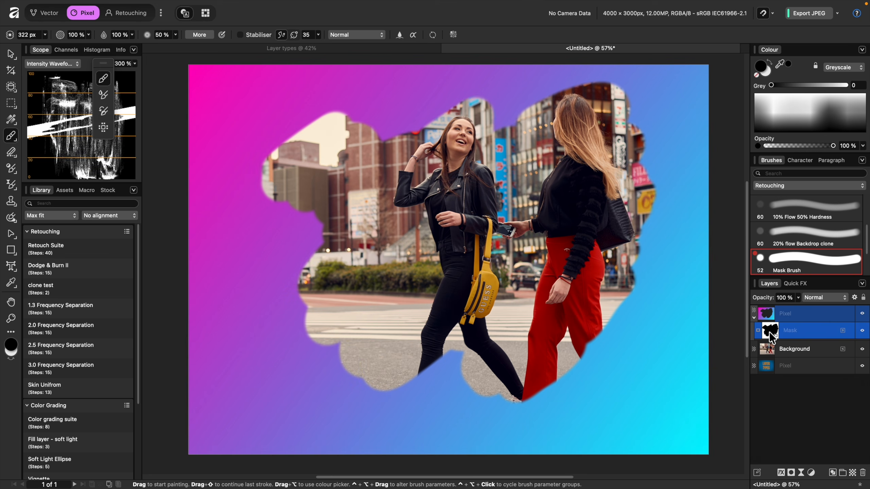
- View the painted mask in isolation, and paint its black area white to restore the full gradient
alt+click(771, 335)
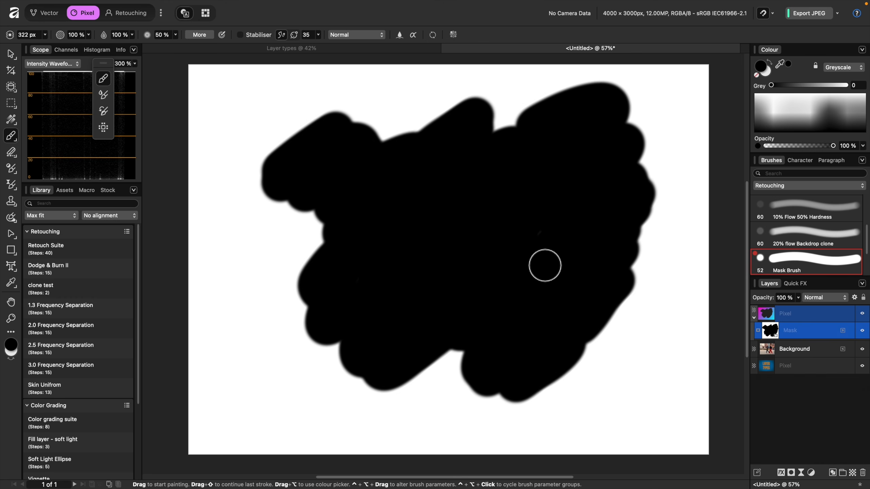
click(769, 319)
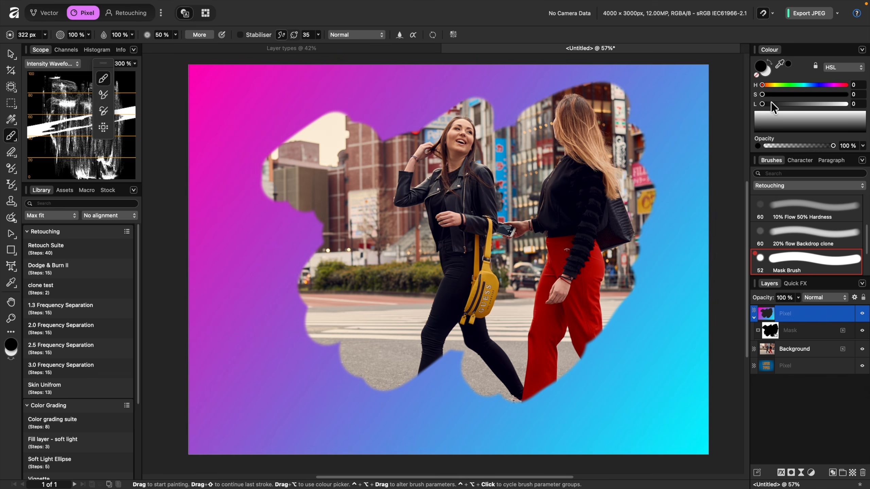
drag(763, 105, 860, 120)
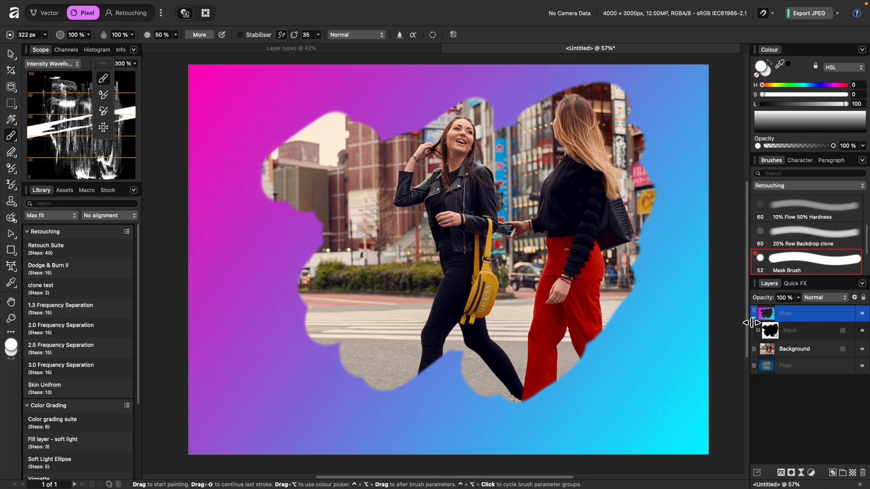
click(770, 330)
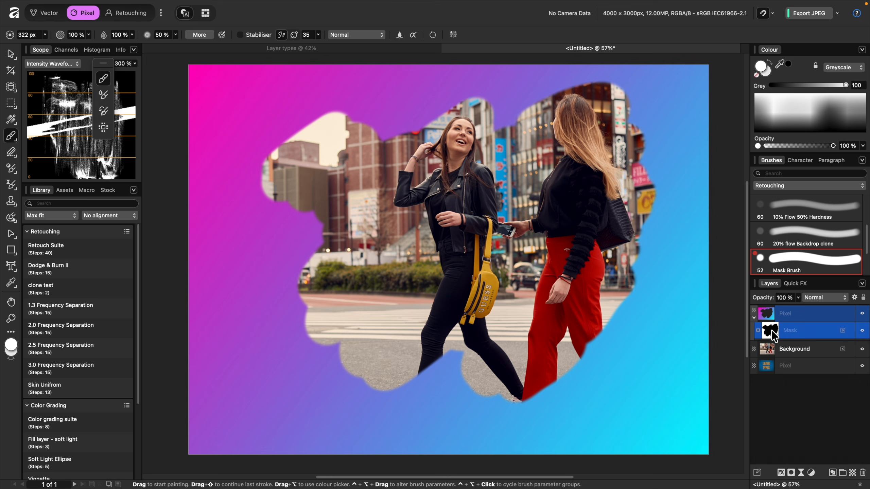
mouse_move(582, 343)
mouse_down()
mouse_move(510, 394)
mouse_move(528, 332)
mouse_move(495, 326)
mouse_move(385, 382)
mouse_move(413, 311)
mouse_move(309, 350)
mouse_move(321, 189)
mouse_move(281, 158)
mouse_move(328, 155)
mouse_move(329, 201)
mouse_move(509, 100)
mouse_move(479, 152)
mouse_move(623, 97)
mouse_move(640, 184)
mouse_move(697, 201)
mouse_move(566, 344)
mouse_move(562, 261)
mouse_move(578, 215)
mouse_move(490, 264)
mouse_move(442, 230)
mouse_move(434, 200)
mouse_move(386, 226)
mouse_move(369, 262)
mouse_up()
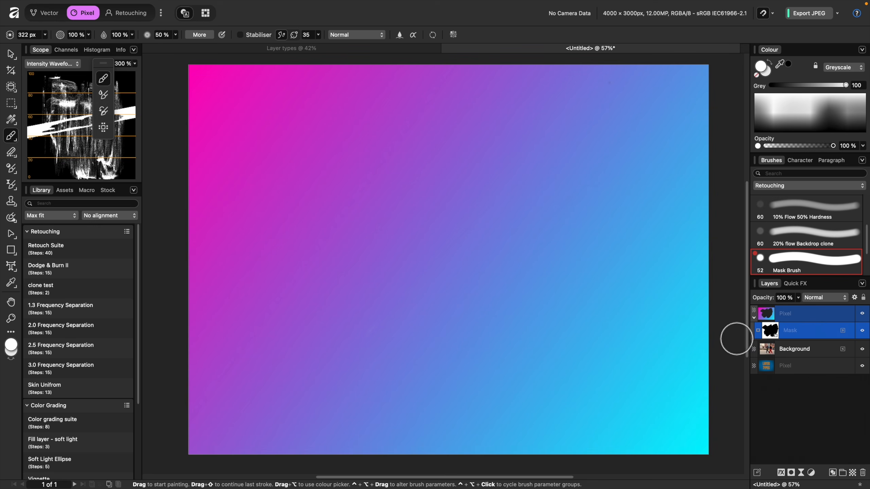
- Invert the gradient layer's mask, view the mask in isolation, and return to the normal view
click(796, 317)
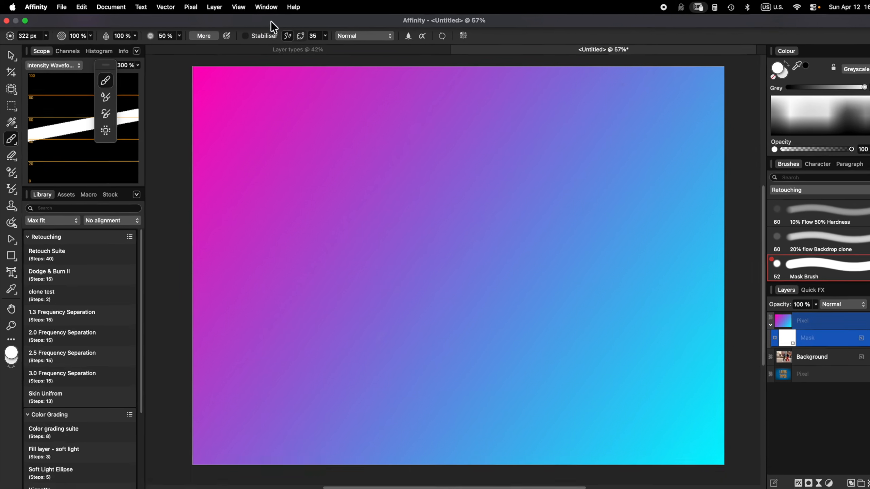
click(161, 7)
mouse_move(185, 7)
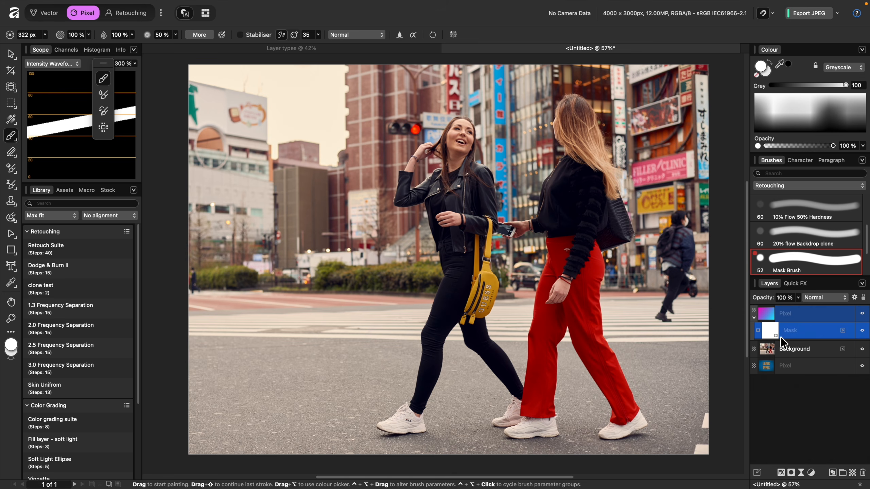
key(super+i)
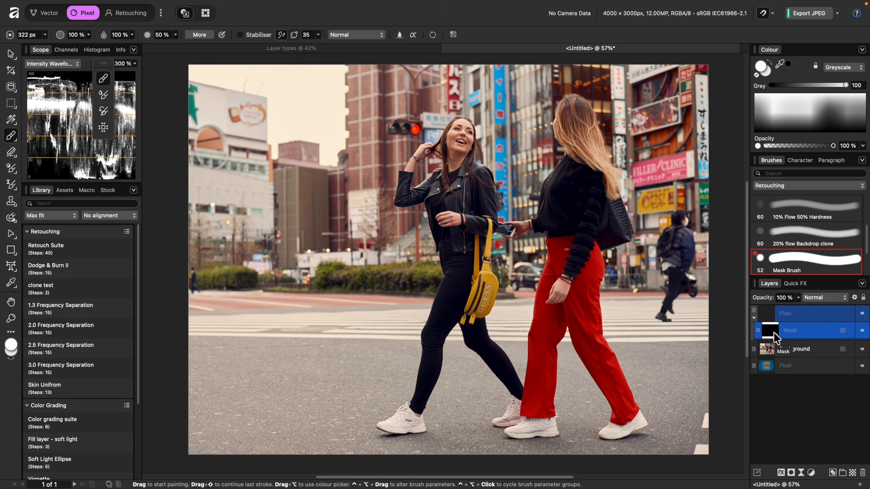
alt+click(770, 330)
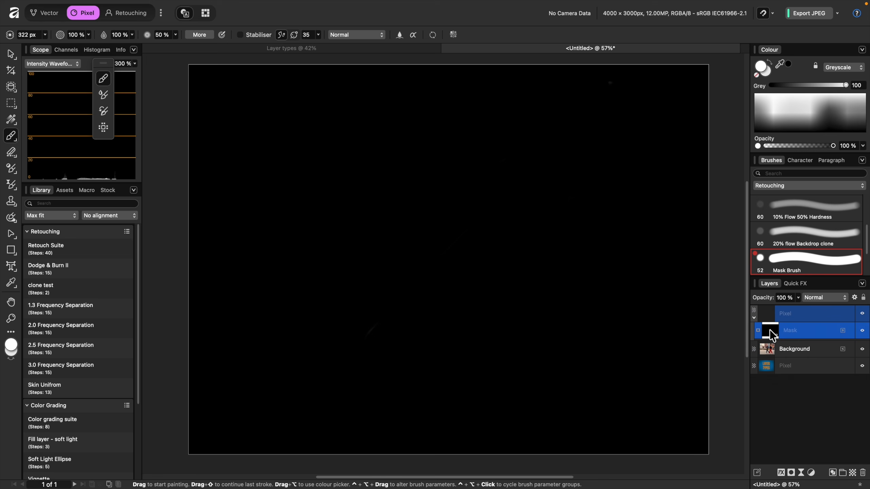
click(789, 314)
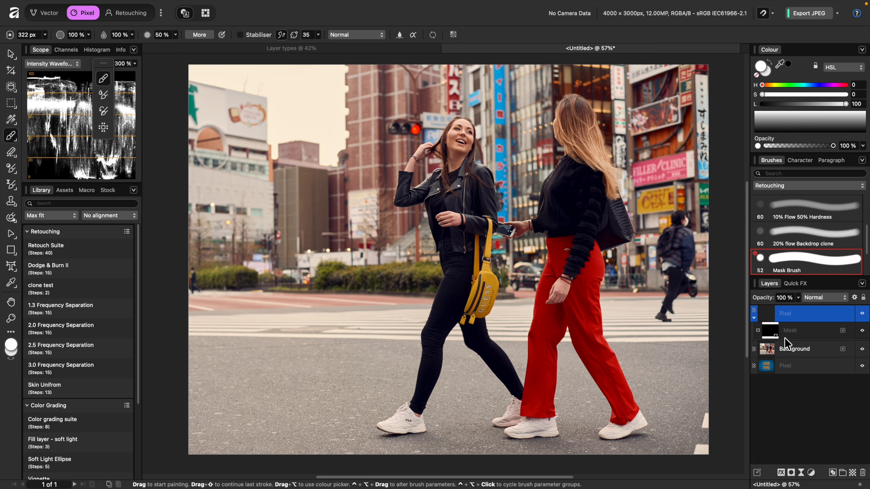
- Try painting white on the inverted mask beside the dark-haired woman, and undo the stroke
click(773, 331)
mouse_move(313, 188)
mouse_down()
mouse_move(315, 171)
mouse_move(331, 201)
mouse_move(340, 267)
mouse_move(374, 264)
mouse_up()
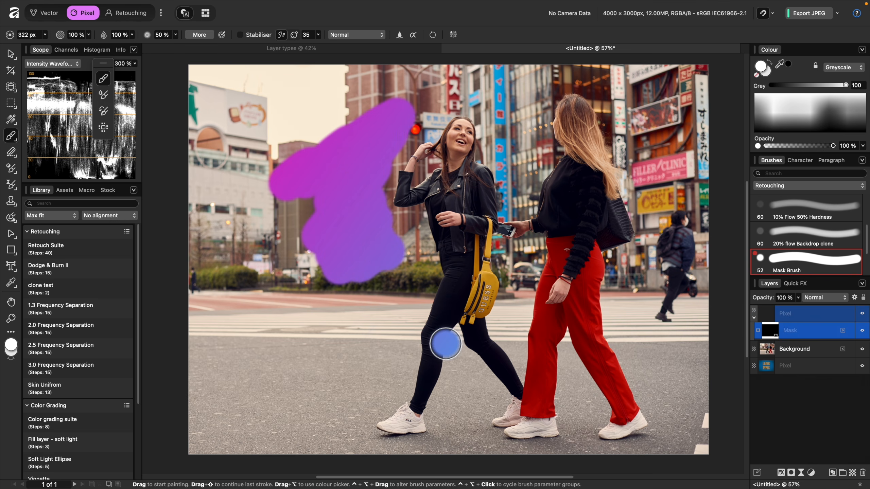
key(super+z)
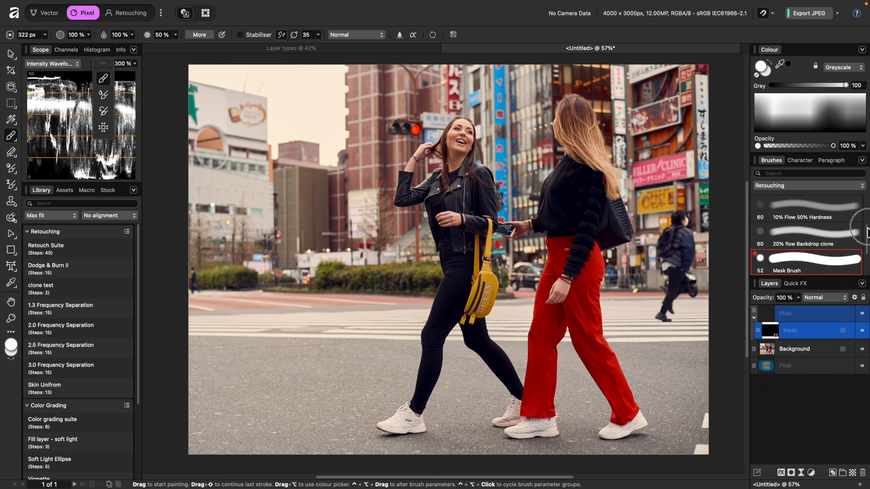
- Paint white on the mask over the sky with the 5% Flow brush at 242.7 px to blend in the gradient softly
scroll(846, 226, up, 2)
click(844, 222)
key(])
key(])
key(])
key(])
key(])
mouse_move(195, 69)
mouse_down()
mouse_move(325, 65)
mouse_move(273, 96)
mouse_move(344, 74)
mouse_move(288, 119)
mouse_move(333, 106)
mouse_up()
mouse_move(308, 135)
mouse_down()
mouse_move(332, 159)
mouse_move(321, 130)
mouse_move(287, 115)
mouse_move(279, 90)
mouse_move(240, 71)
mouse_up()
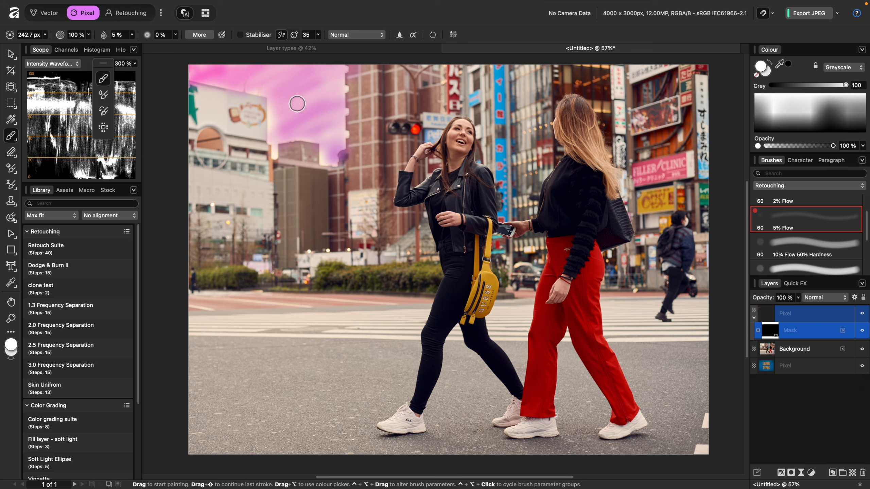
- Enlarge the 5% Flow brush to 561.5 px and paint the mask white along the photo's right edge
key(bracketright)
key(bracketright)
key(bracketright)
key(bracketright)
key(bracketright)
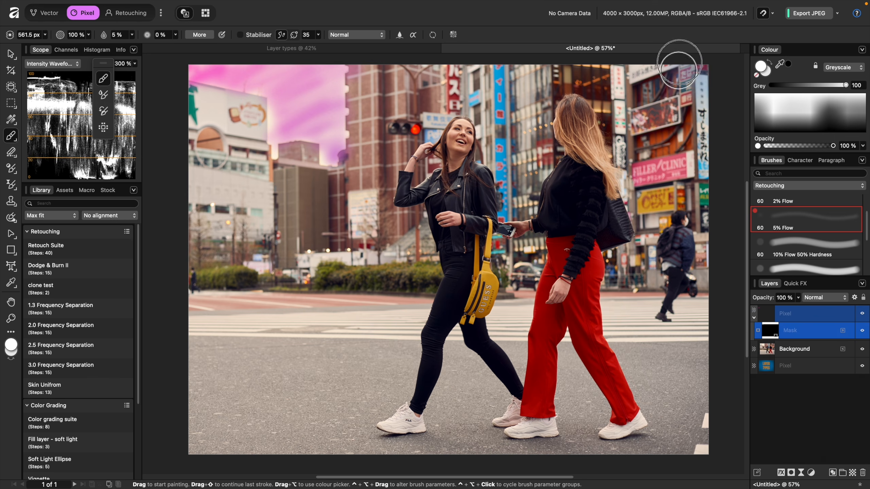
mouse_move(708, 342)
mouse_down()
mouse_move(687, 301)
mouse_move(716, 249)
mouse_up()
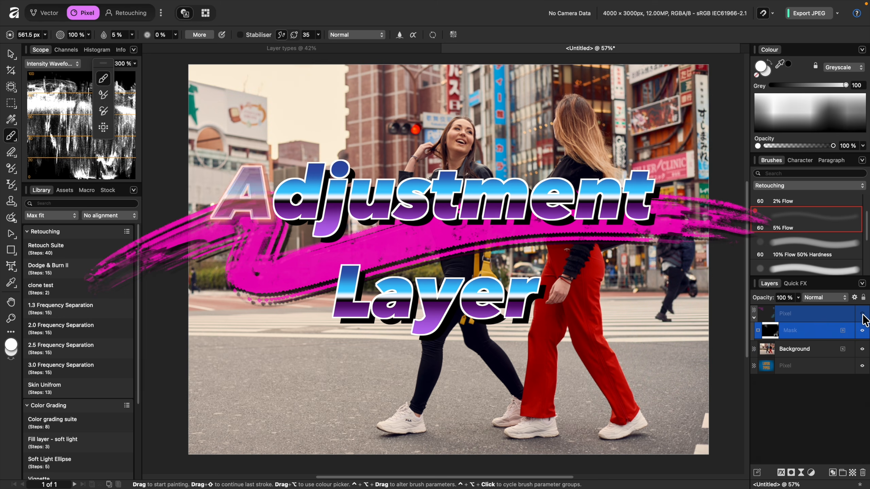
- Collapse the gradient layer to tuck away its mask, and look over the list of available adjustments
click(753, 318)
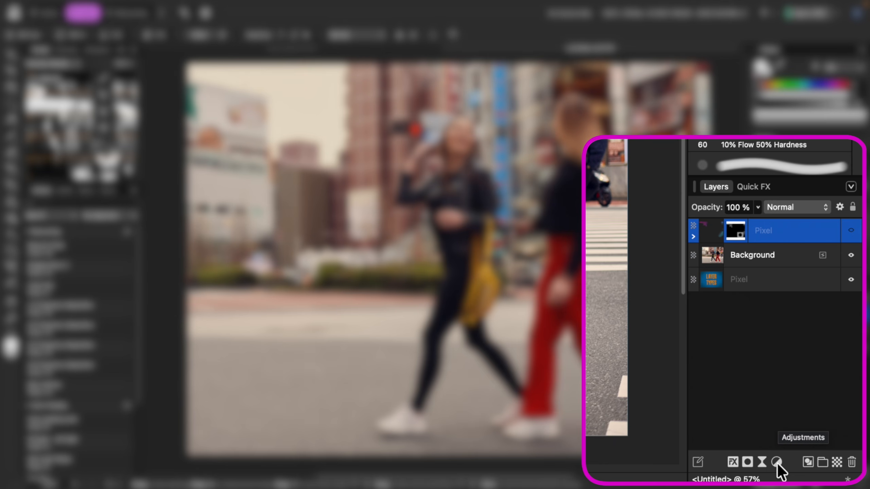
click(776, 463)
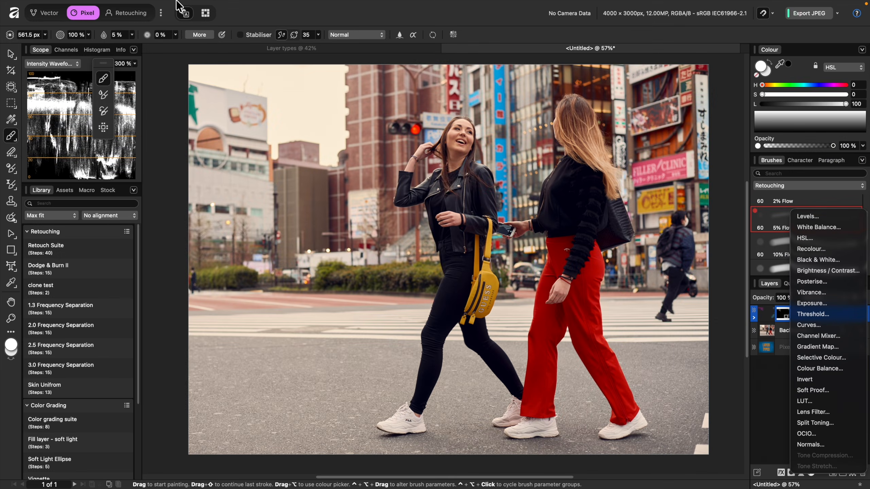
key(Escape)
mouse_move(157, 6)
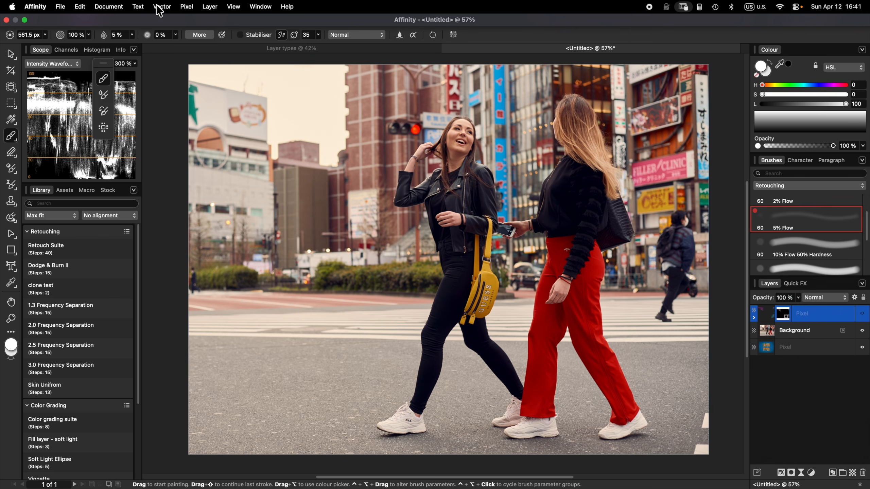
- Add a Black & White adjustment layer above the gradient layer and lower its Red value to darken the red trousers
click(187, 7)
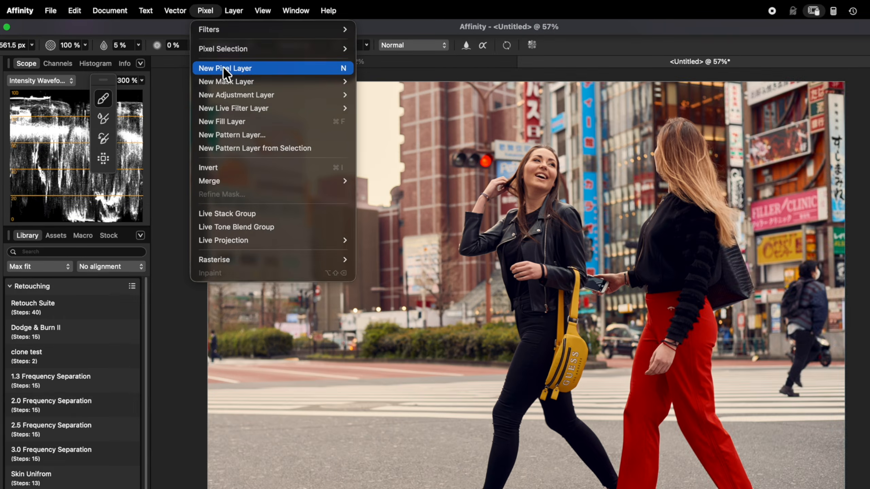
mouse_move(205, 77)
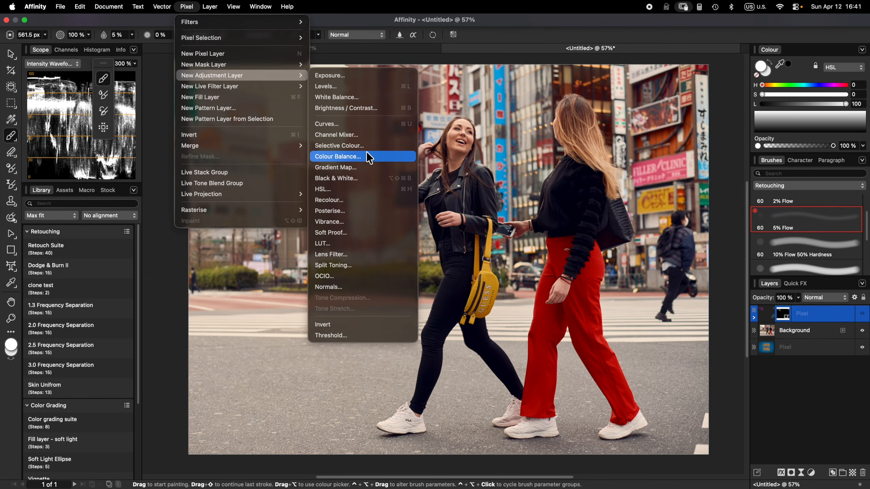
click(358, 177)
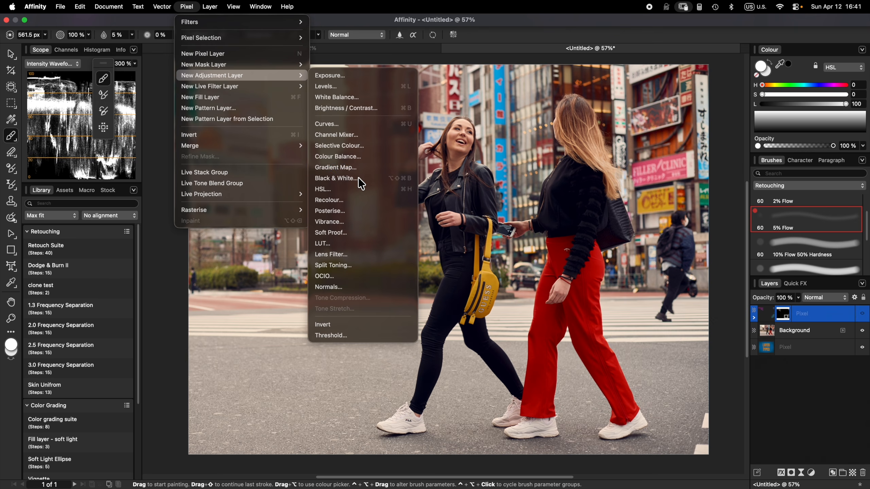
drag(645, 304, 726, 309)
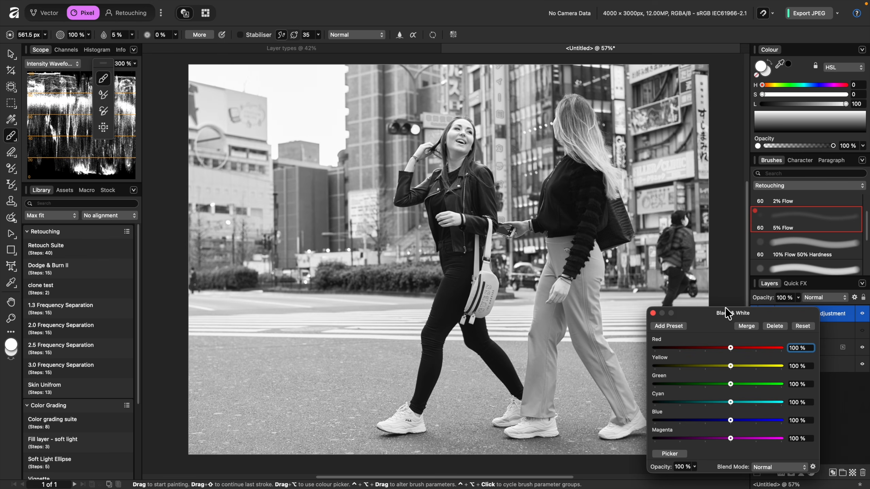
mouse_move(730, 348)
mouse_down()
mouse_move(698, 351)
mouse_move(727, 350)
mouse_move(714, 352)
mouse_move(745, 366)
mouse_move(728, 368)
mouse_move(781, 367)
mouse_move(683, 366)
mouse_move(747, 366)
mouse_move(715, 385)
mouse_move(740, 384)
mouse_move(744, 404)
mouse_move(722, 404)
mouse_move(715, 349)
mouse_up()
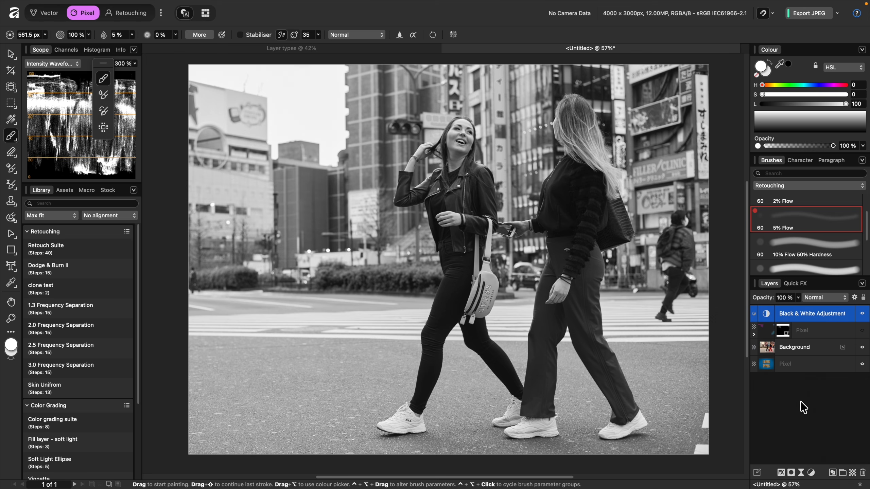
- Toggle the Black & White adjustment's visibility, and try its opacity at about 45 % before returning it to 100 %
click(862, 314)
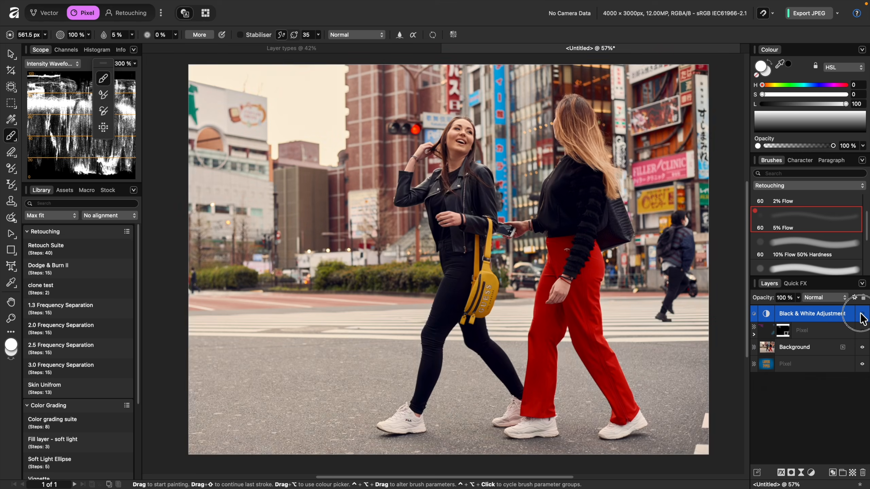
click(862, 313)
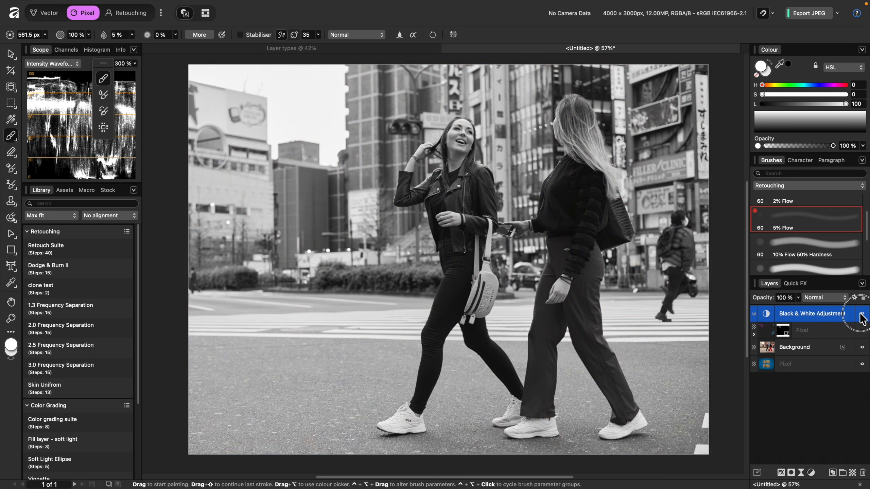
click(798, 298)
drag(797, 310, 753, 309)
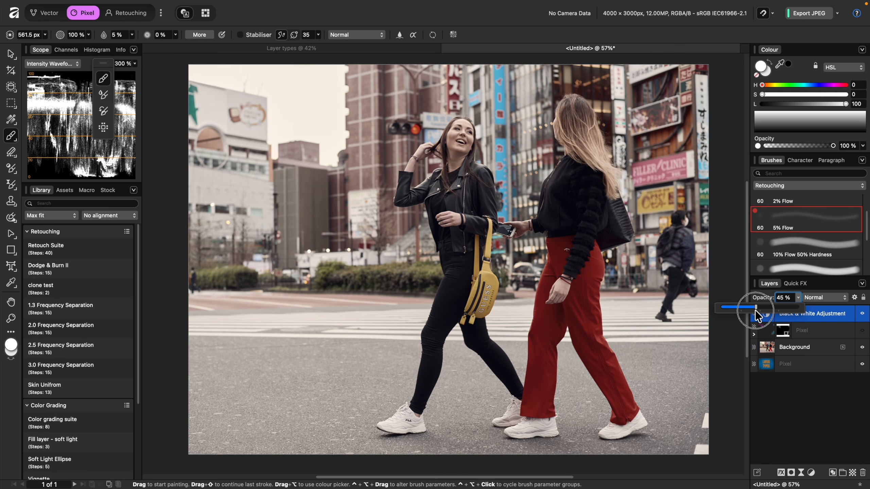
drag(755, 310, 802, 309)
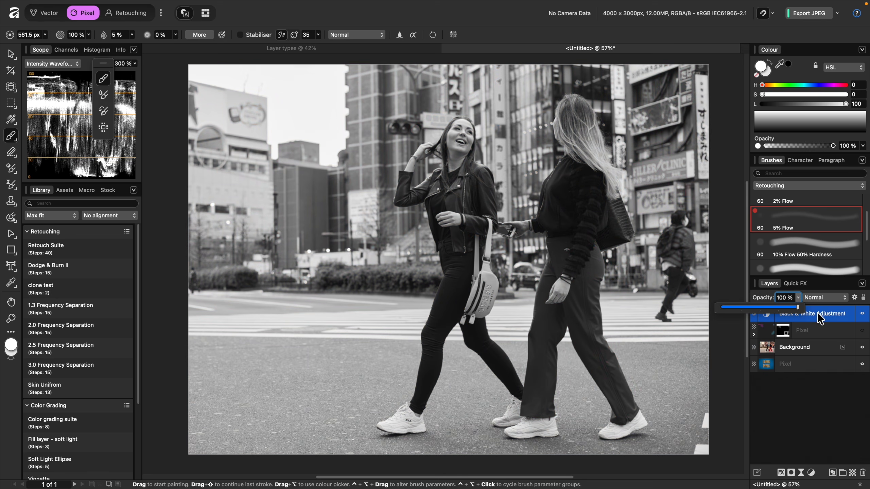
- Preview blend modes such as Darker Colour and Pin Light on the Black & White adjustment, and keep Normal
click(843, 299)
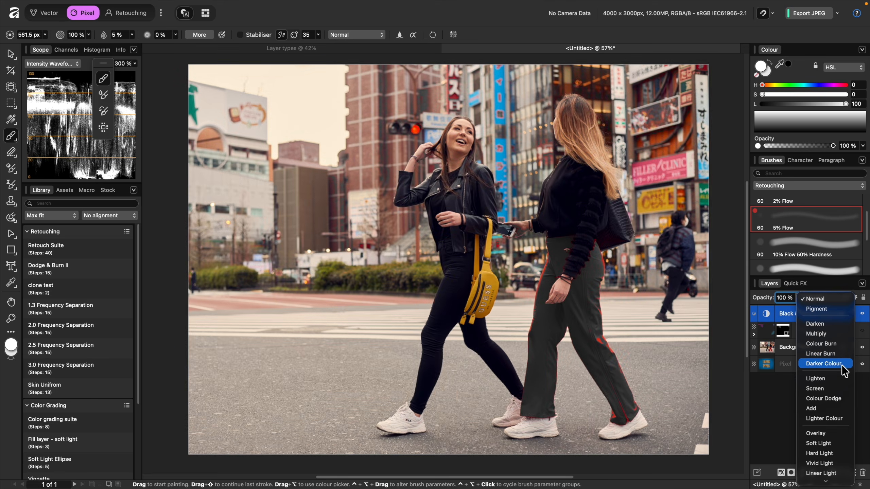
scroll(841, 407, down, 3)
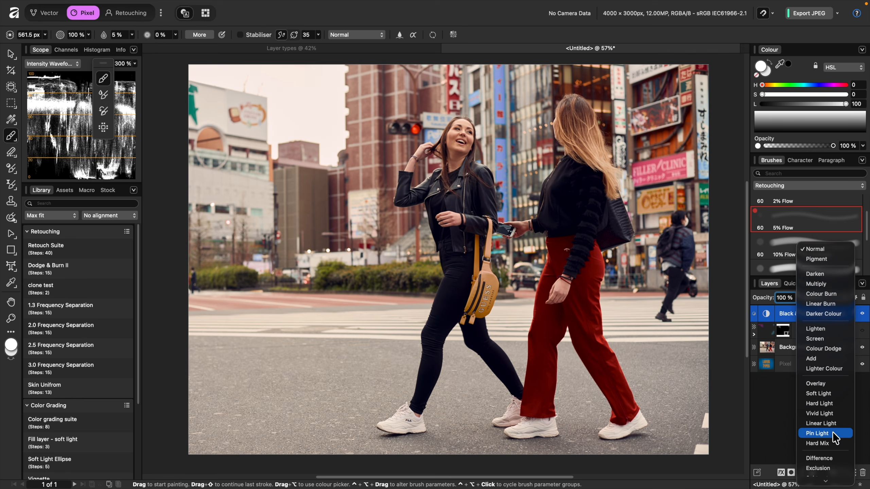
scroll(832, 459, down, 3)
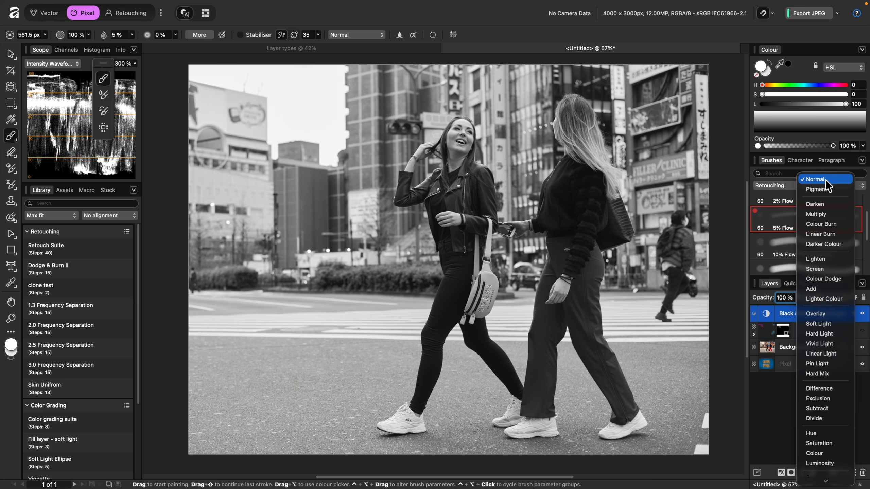
click(826, 182)
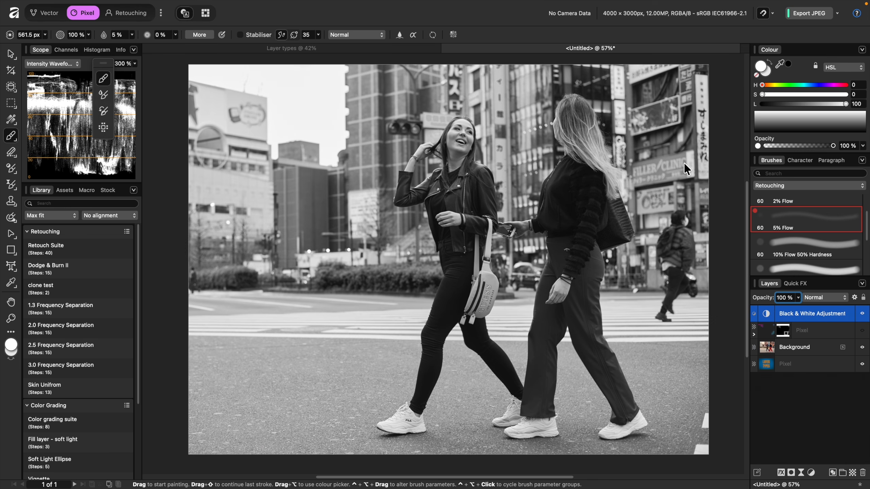
- Ready the Mask Brush with black paint on the Black & White adjustment layer
click(822, 319)
scroll(857, 247, down, 3)
click(846, 254)
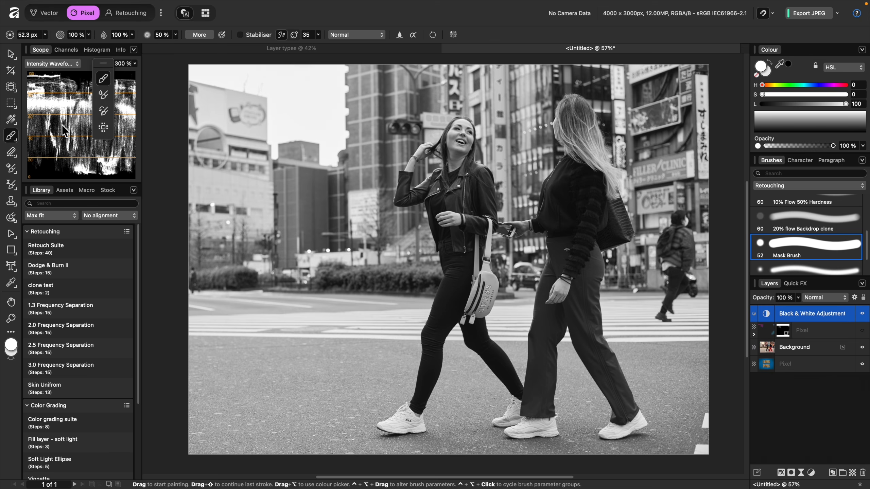
drag(812, 104, 763, 103)
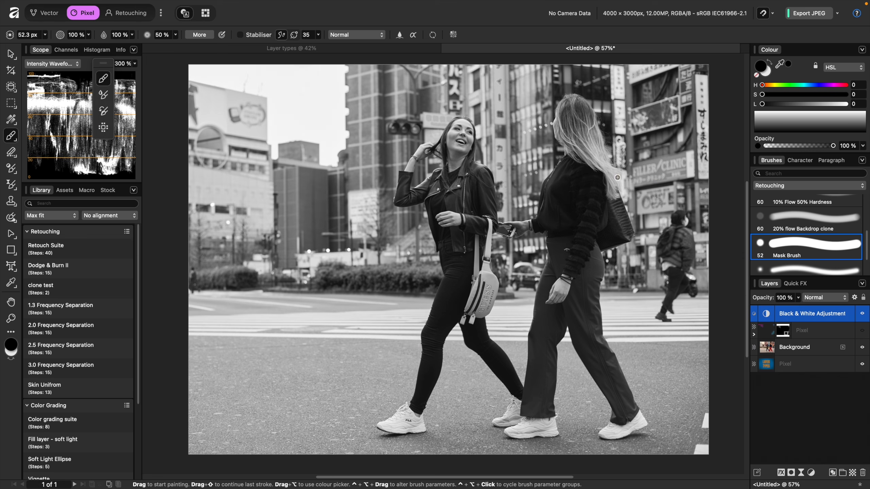
- Enlarge the brush to about 80 px and mask the Black & White adjustment over the woman in trousers and her long hair
key(bracketright)
key(bracketright)
key(bracketright)
key(bracketright)
key(bracketright)
key(bracketright)
key(bracketright)
key(bracketright)
key(bracketright)
key(bracketright)
key(bracketright)
key(bracketright)
key(bracketright)
key(bracketright)
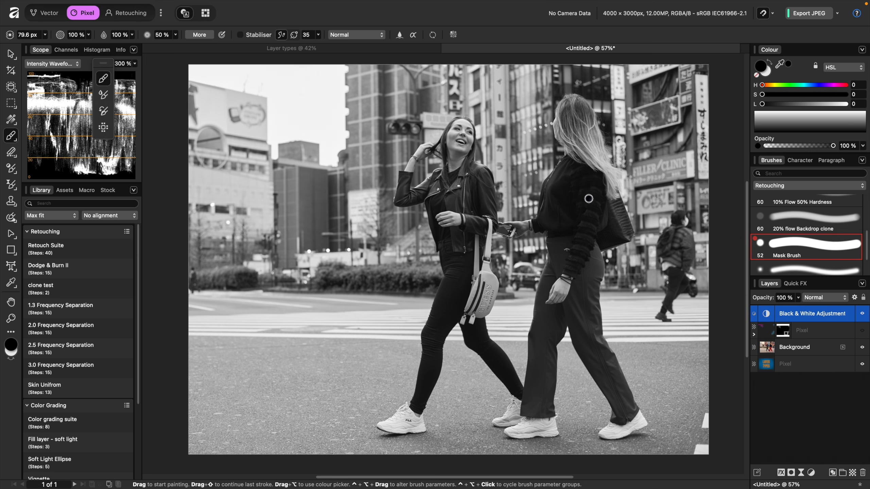
mouse_move(580, 190)
mouse_down()
mouse_move(584, 130)
mouse_move(582, 141)
mouse_move(570, 139)
mouse_move(566, 124)
mouse_move(573, 107)
mouse_move(616, 222)
mouse_move(588, 179)
mouse_move(567, 173)
mouse_move(562, 181)
mouse_move(567, 171)
mouse_move(550, 218)
mouse_move(567, 240)
mouse_move(562, 256)
mouse_move(577, 244)
mouse_move(590, 266)
mouse_move(574, 264)
mouse_move(548, 314)
mouse_move(556, 275)
mouse_move(550, 292)
mouse_move(566, 277)
mouse_move(586, 293)
mouse_move(585, 284)
mouse_move(571, 290)
mouse_move(542, 339)
mouse_move(534, 410)
mouse_move(552, 334)
mouse_move(594, 328)
mouse_move(585, 314)
mouse_move(585, 347)
mouse_move(623, 411)
mouse_move(619, 429)
mouse_move(626, 407)
mouse_move(597, 336)
mouse_move(595, 308)
mouse_up()
- Paint black on the adjustment's mask over the smiling woman's face, hair and upper body with a slightly larger brush
key(bracketleft)
key(bracketright)
key(bracketright)
key(bracketright)
key(bracketright)
key(bracketright)
mouse_move(464, 195)
mouse_down()
mouse_move(452, 173)
mouse_move(462, 133)
mouse_move(452, 140)
mouse_move(469, 147)
mouse_up()
- Reduce the brush to about 84 px and mask the adjustment along the smiling woman's raised arm
key(bracketleft)
key(bracketleft)
key(bracketleft)
key(bracketleft)
key(bracketleft)
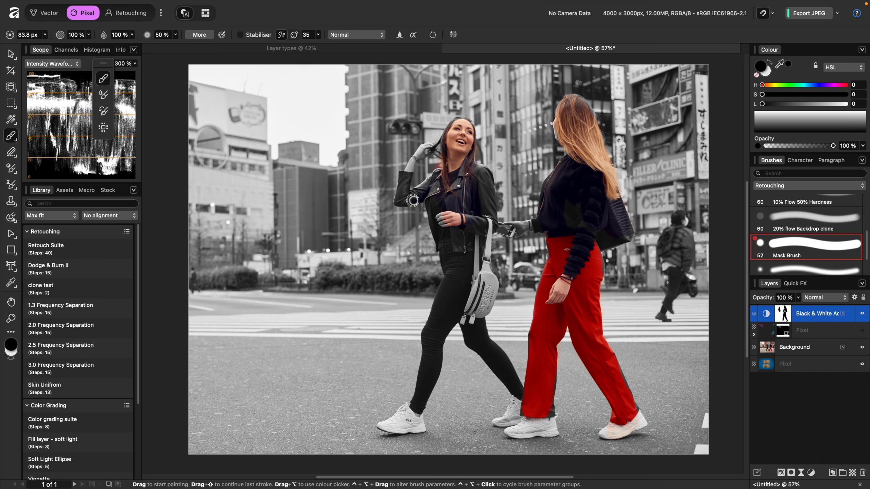
mouse_move(413, 160)
mouse_down()
mouse_move(430, 144)
mouse_move(420, 155)
mouse_up()
- Enlarge the brush and paint out the adjustment over the smiling woman's jacket, yellow bag and legs
key(bracketright)
key(bracketright)
key(bracketright)
key(bracketright)
key(bracketright)
mouse_move(478, 202)
mouse_down()
mouse_move(470, 208)
mouse_move(470, 261)
mouse_move(480, 291)
mouse_move(473, 312)
mouse_move(480, 244)
mouse_move(481, 274)
mouse_move(450, 278)
mouse_move(446, 260)
mouse_move(448, 316)
mouse_move(430, 343)
mouse_move(416, 413)
mouse_move(452, 321)
mouse_move(498, 367)
mouse_move(515, 406)
mouse_up()
- View the adjustment's mask on its own and fill the white gap beside the right-hand woman's arm with a brush of about 79 px
key(bracketleft)
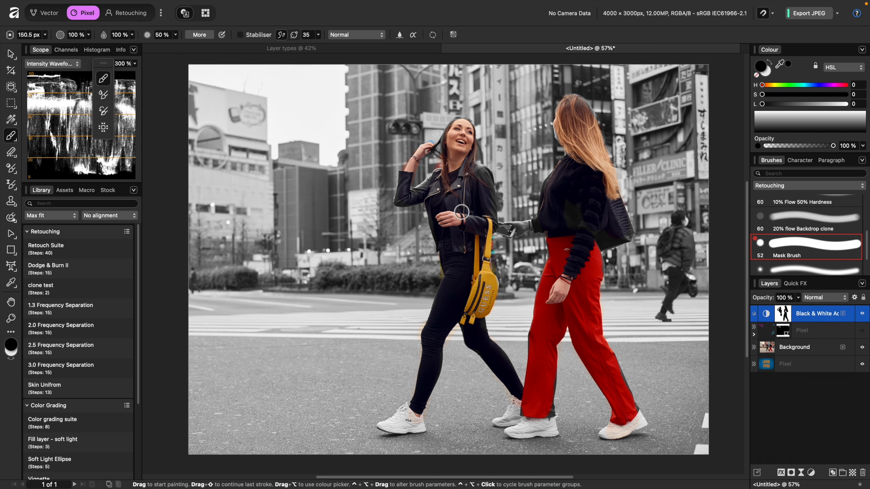
key(bracketleft)
key(bracketleft)
key(bracketleft)
key(bracketleft)
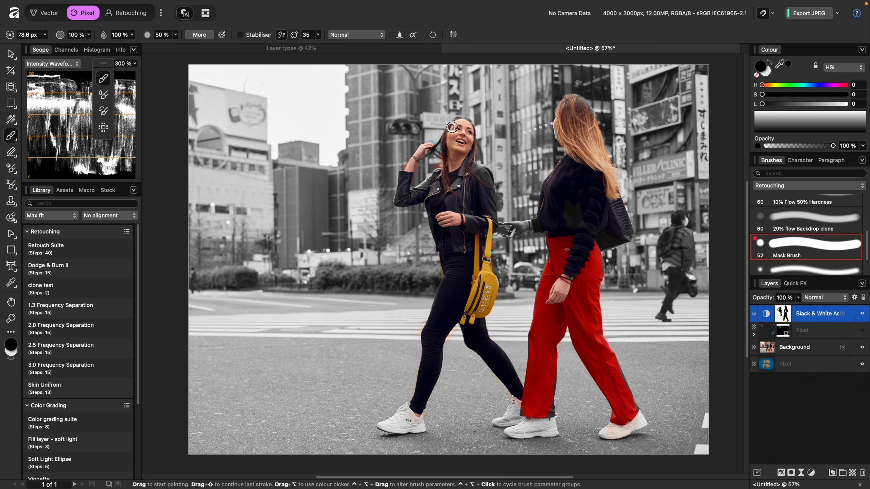
alt+click(782, 315)
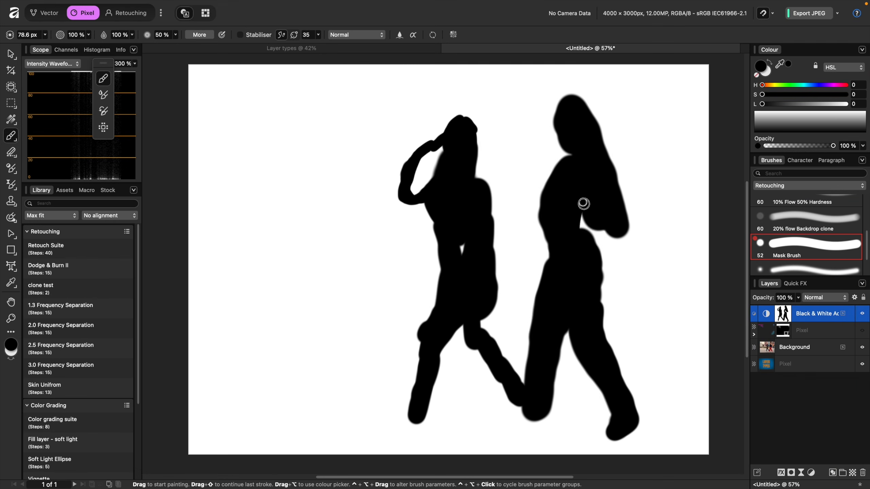
drag(584, 204, 600, 241)
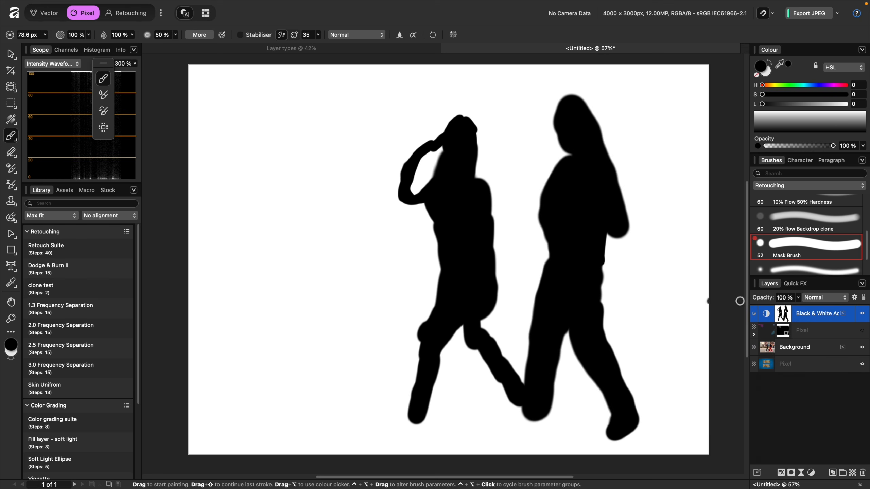
- Leave the mask view and toggle the Black & White adjustment off and on to compare the result
click(829, 330)
click(861, 314)
click(862, 314)
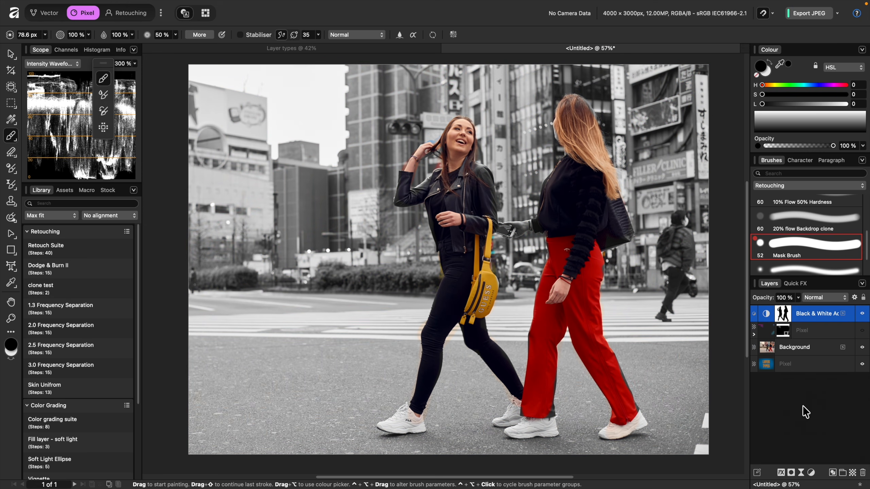
- Add a Curves adjustment with raised highlights and lowered shadows in an S-curve, and toggle the Black & White adjustment's visibility
click(811, 474)
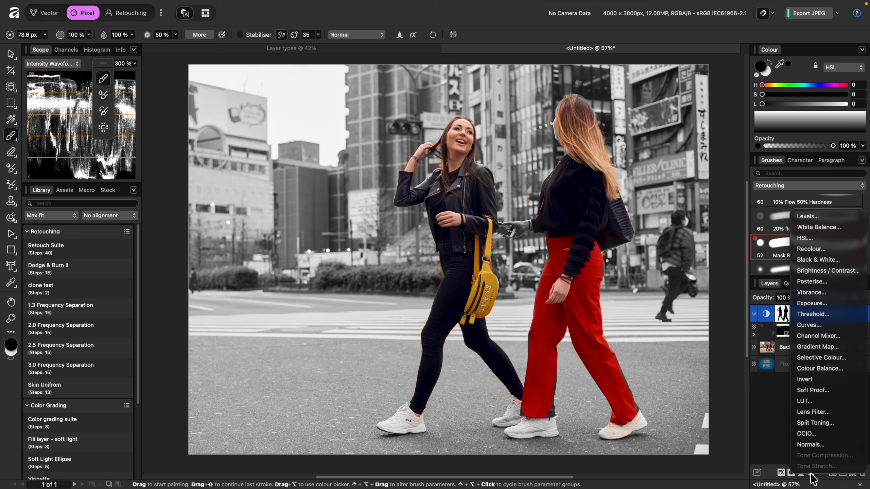
click(821, 328)
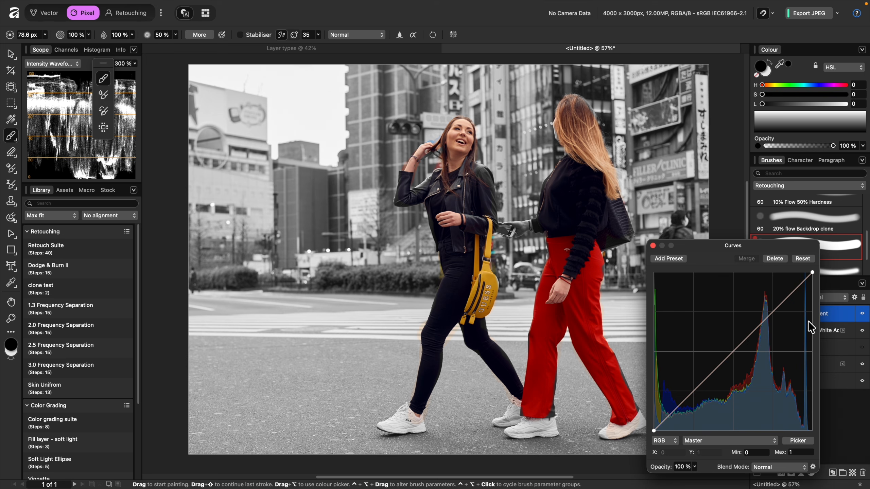
drag(768, 317, 754, 323)
drag(699, 370, 704, 386)
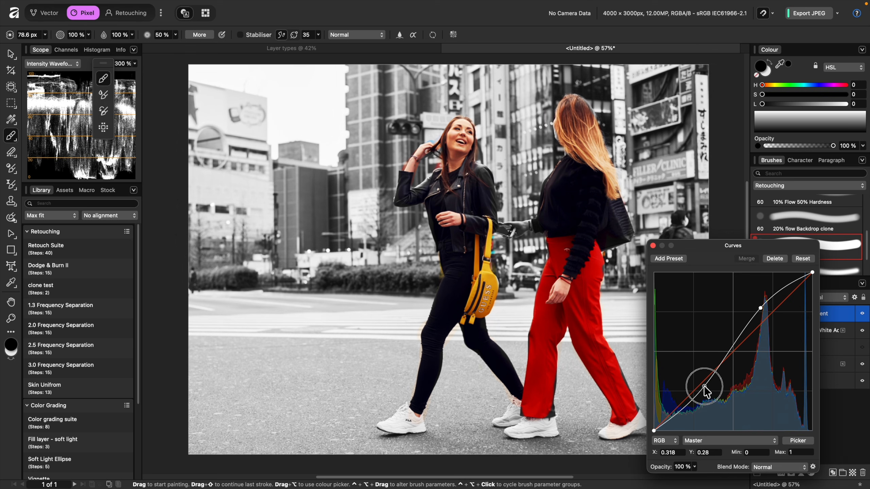
click(653, 245)
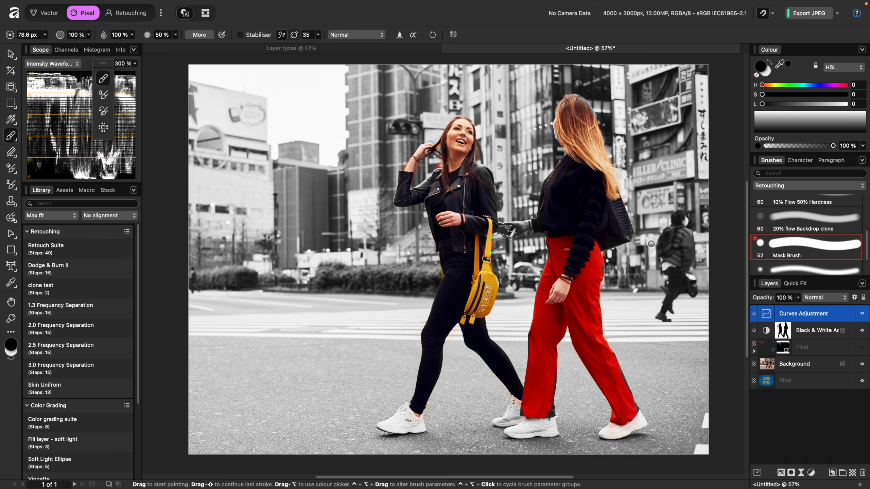
click(862, 330)
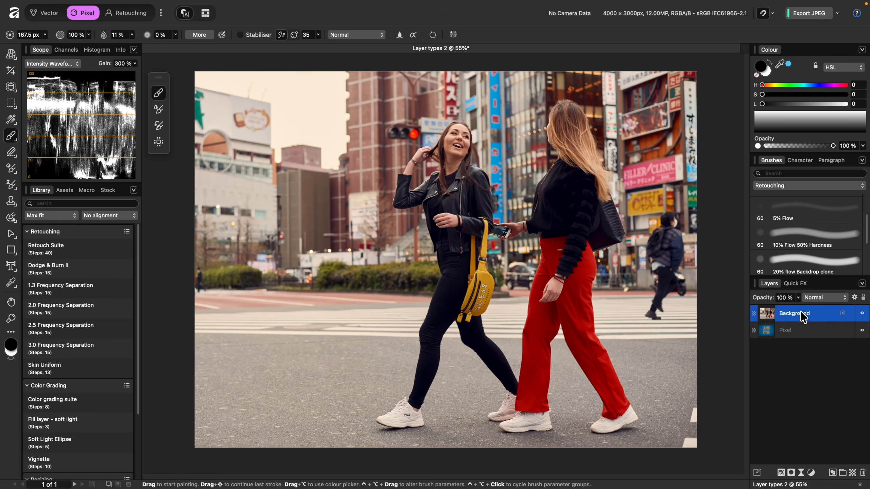
- Apply a destructive Gaussian Blur filter with a 19.8 px radius to the Background layer
mouse_move(147, 4)
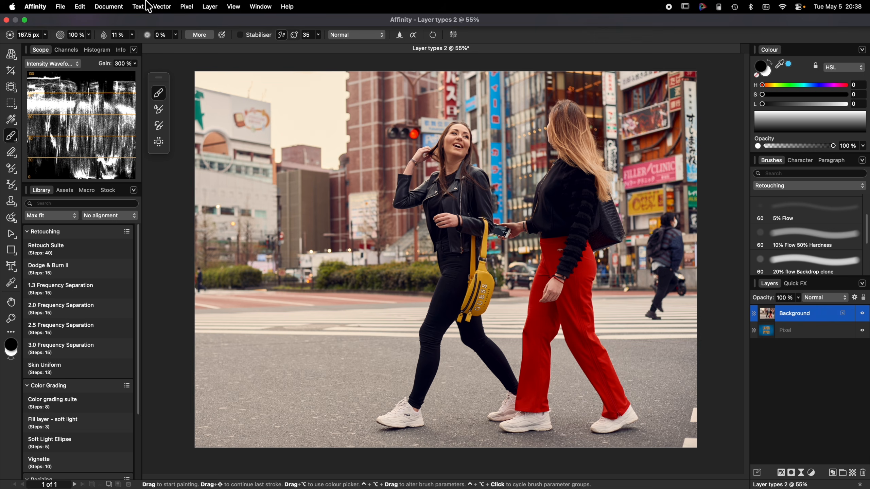
click(188, 7)
mouse_move(188, 22)
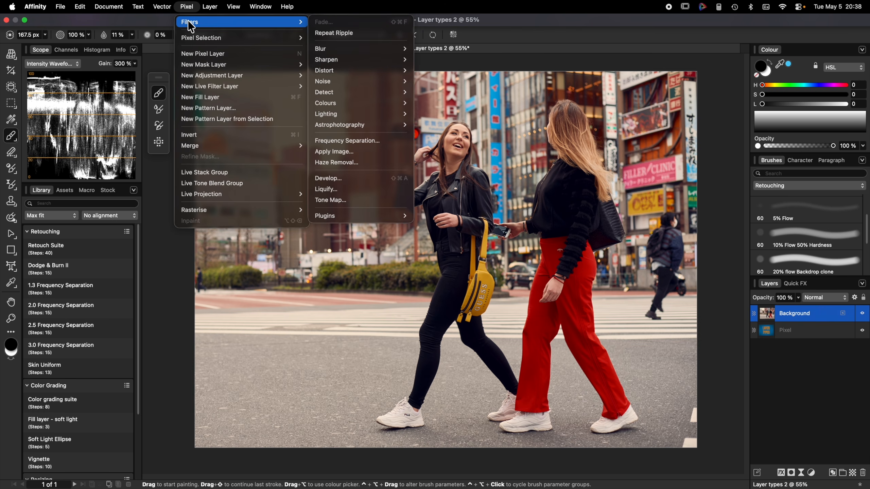
mouse_move(376, 79)
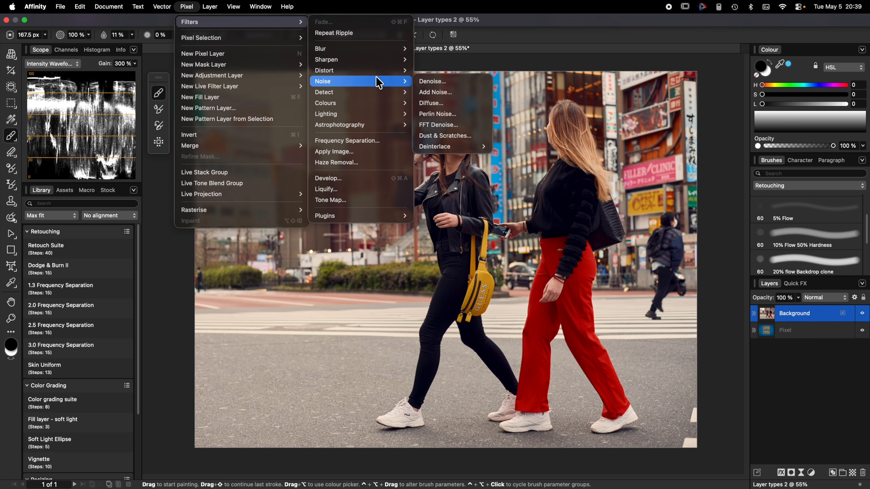
mouse_move(361, 50)
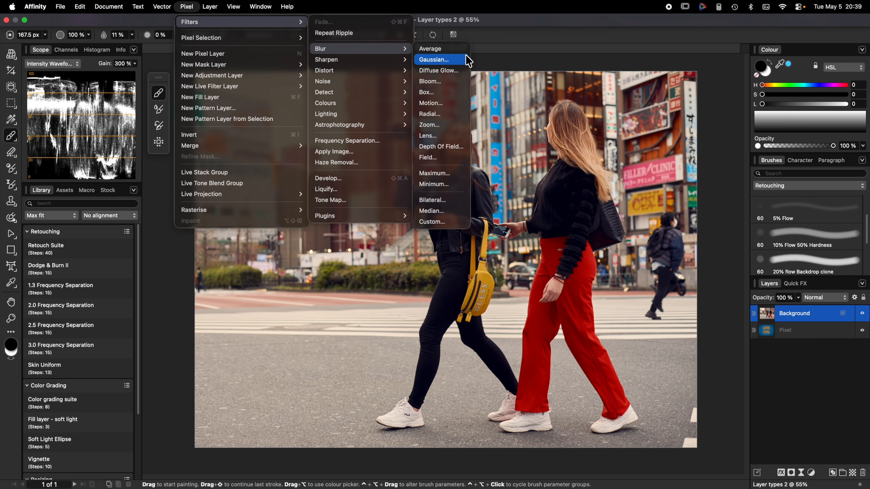
click(449, 59)
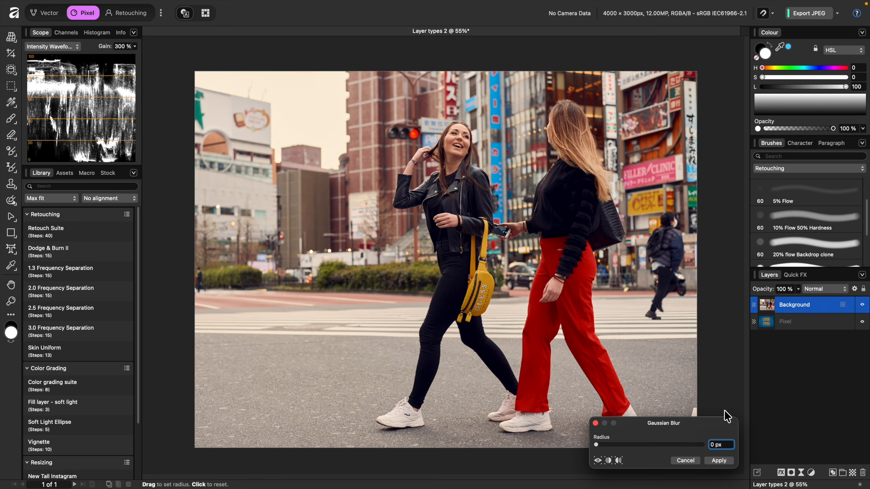
click(597, 445)
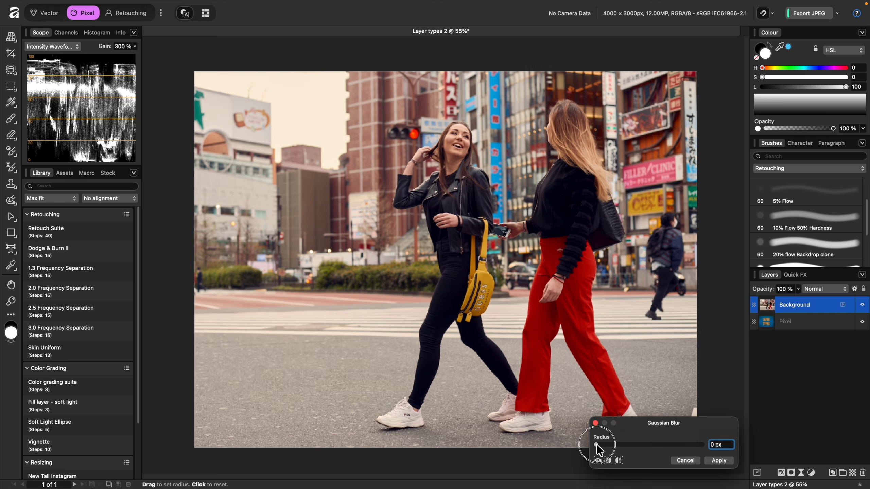
drag(596, 445, 653, 448)
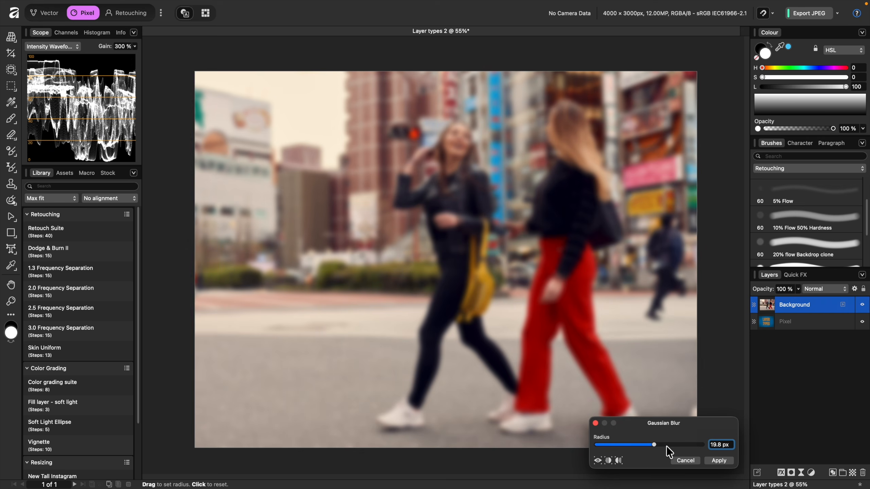
click(719, 461)
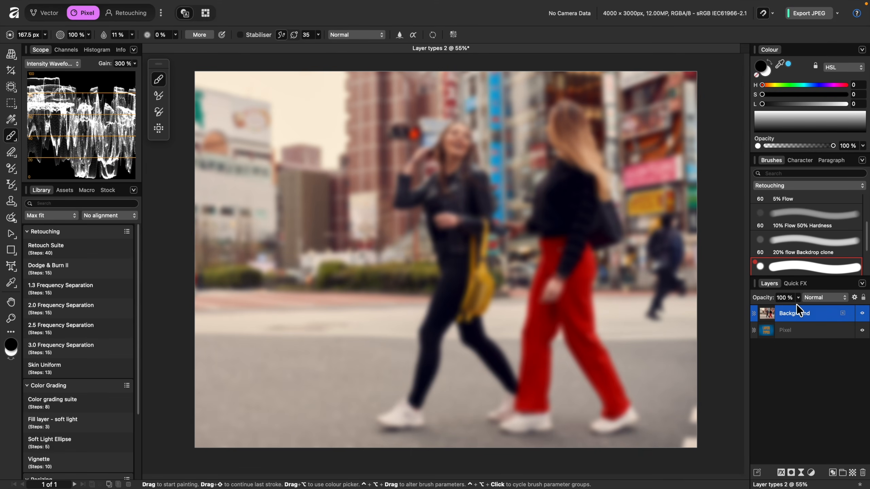
- Add a pixel layer above the Background and paint a red zigzag stroke over the building, using saturation 98 and lightness 52
key(super+shift+n)
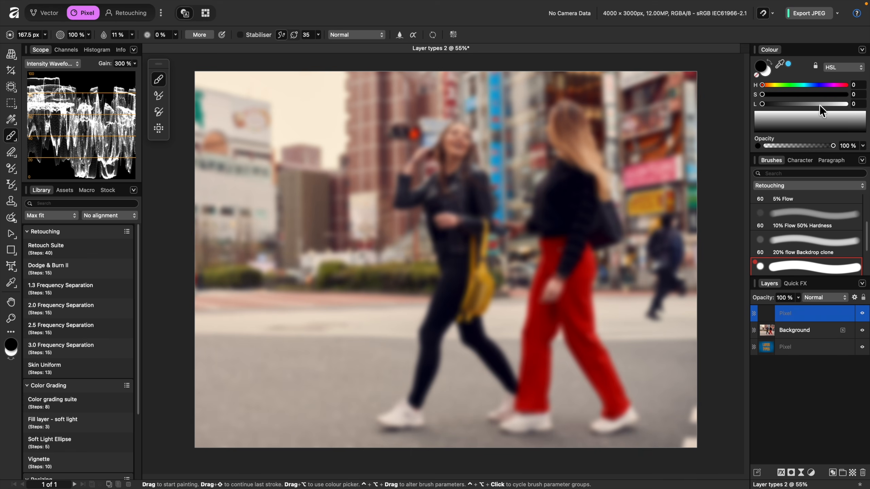
drag(819, 94, 844, 94)
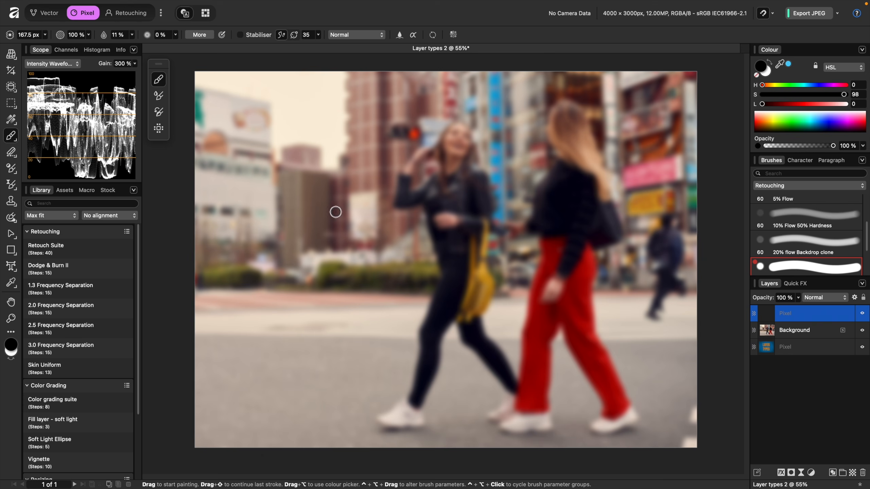
click(808, 104)
mouse_move(216, 154)
mouse_down()
mouse_move(278, 146)
mouse_move(288, 223)
mouse_up()
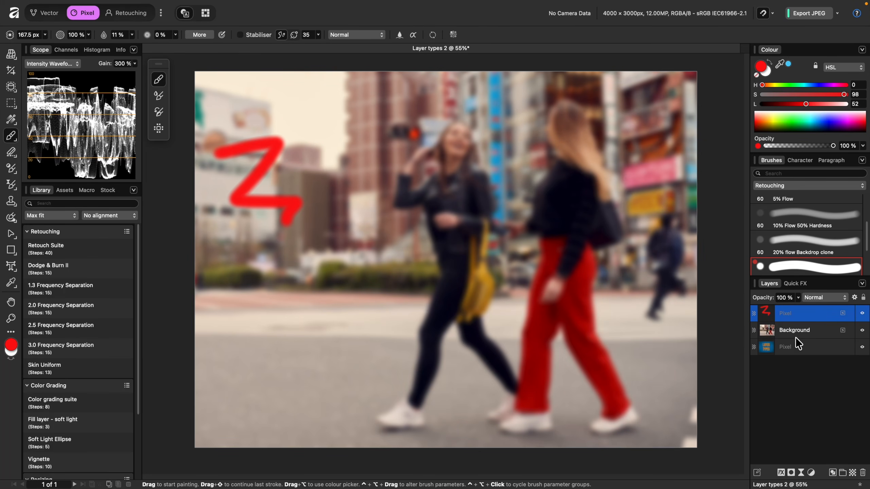
- Delete the red-painted pixel layer and undo the Gaussian Blur on the Background
key(Delete)
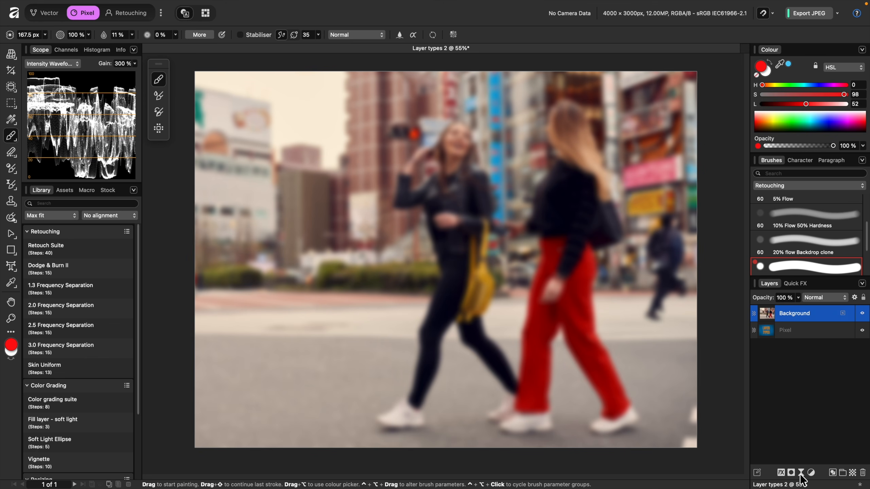
key(super+z)
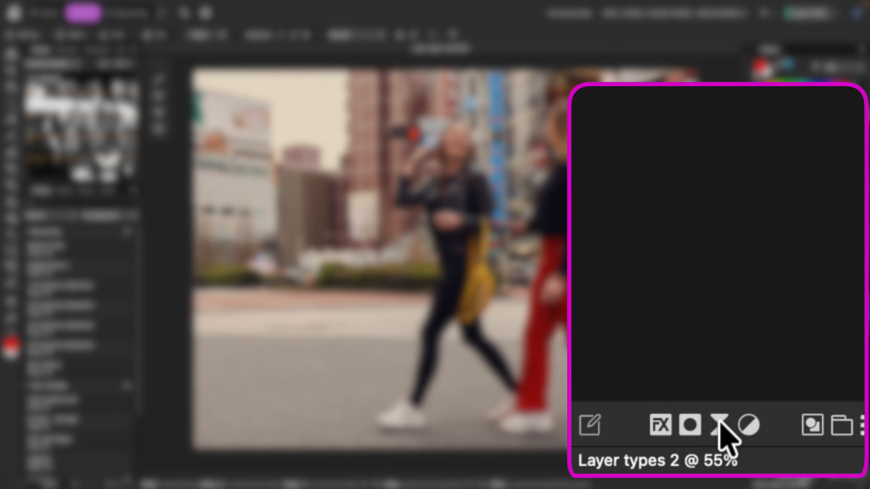
- Look over the available live filters and compare them with the destructive pixel filters
click(720, 425)
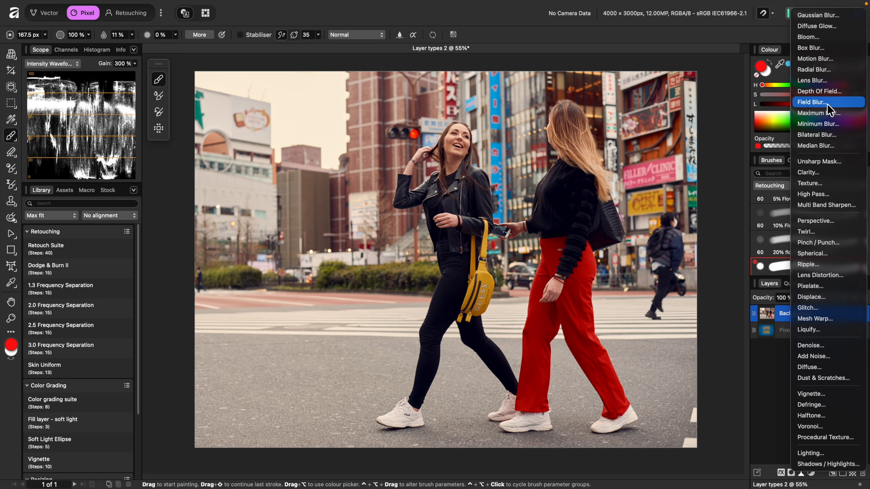
click(513, 37)
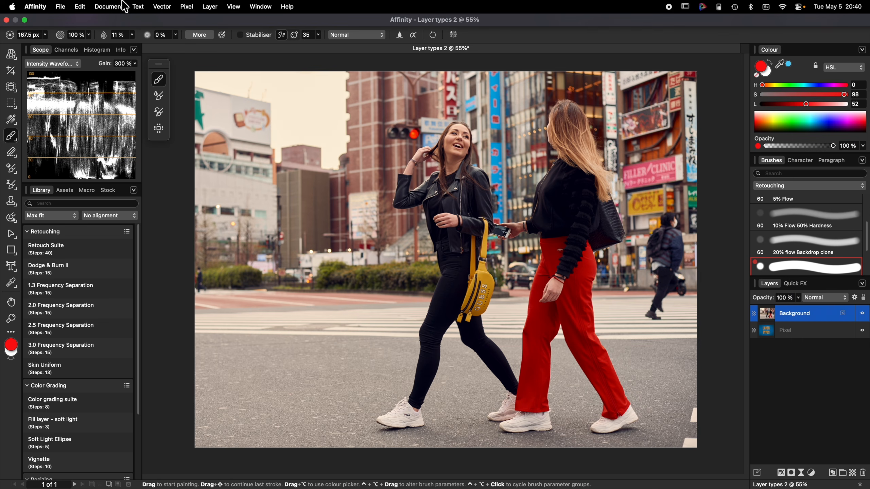
click(214, 7)
mouse_move(187, 7)
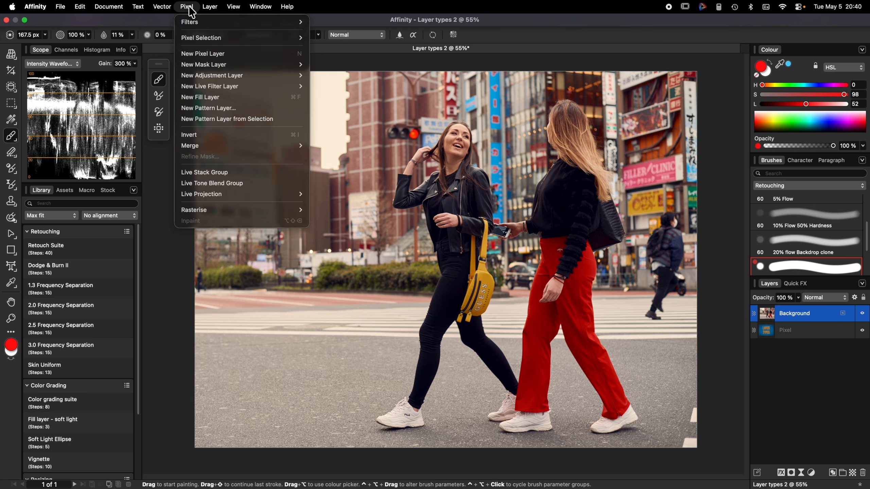
mouse_move(190, 22)
mouse_move(369, 93)
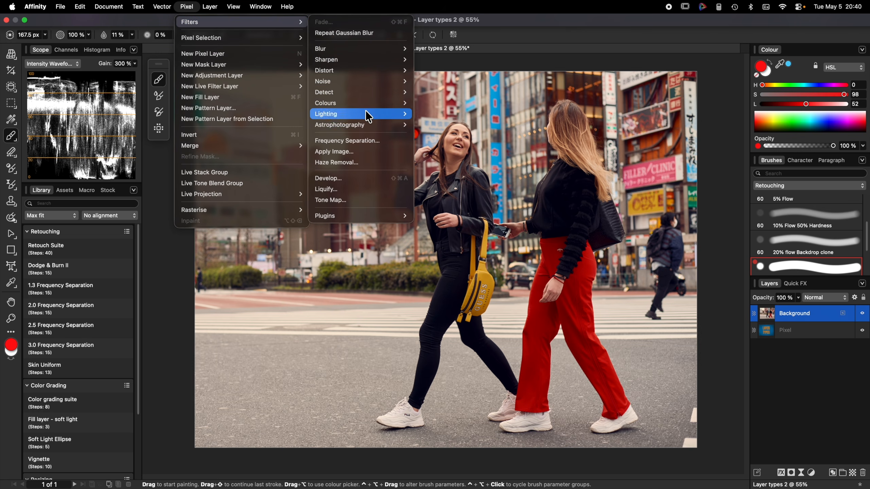
click(691, 63)
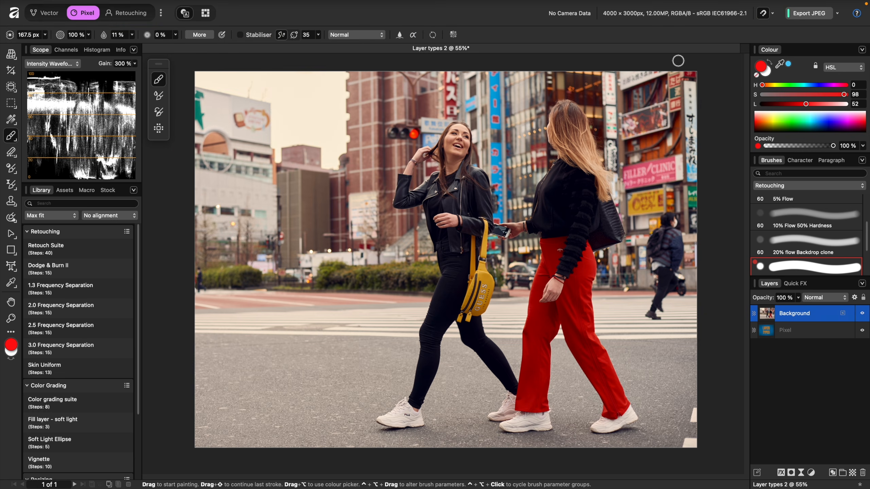
- Add a live Radial Blur filter layer above the Background and set its angle to 5°
click(800, 473)
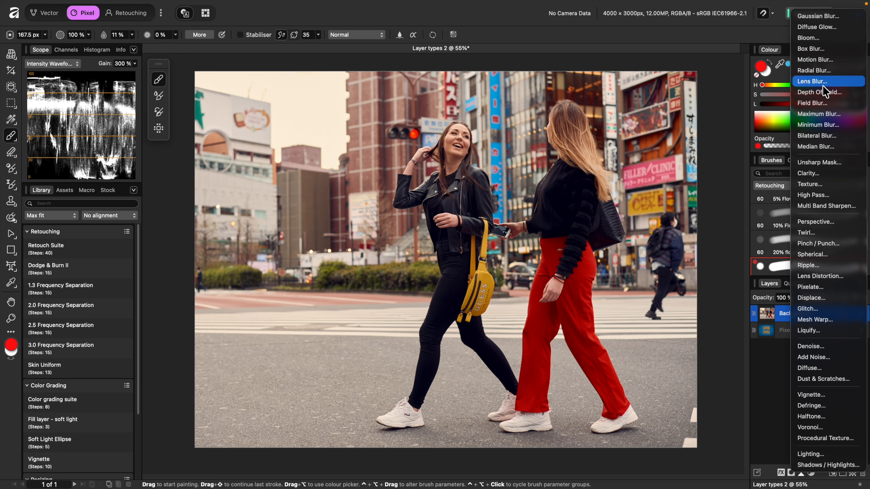
click(825, 72)
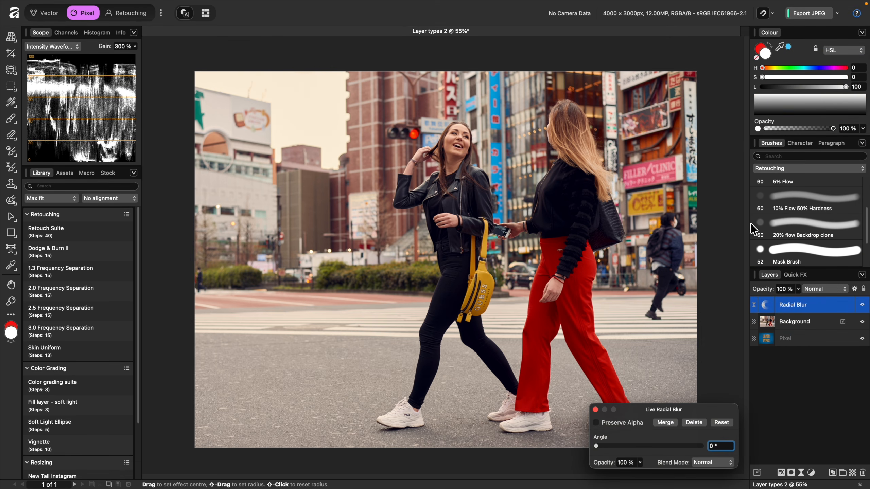
drag(596, 446, 611, 447)
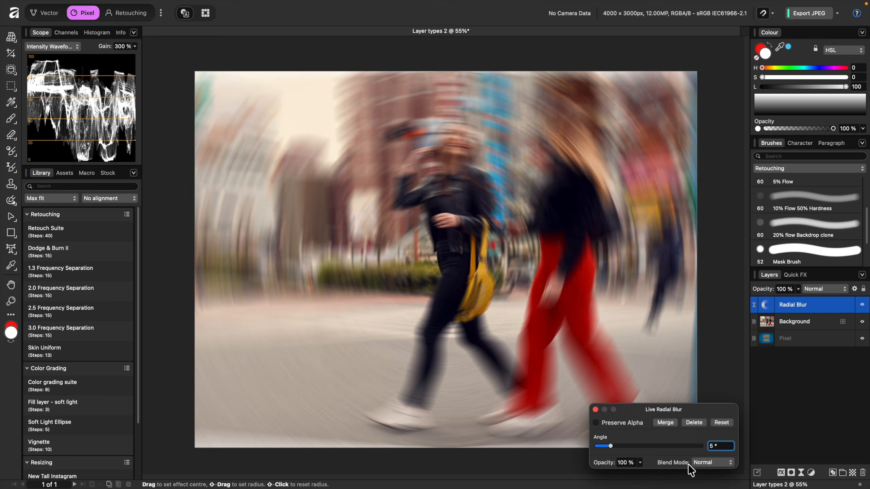
- Add a pixel layer above the Radial Blur layer and paint the word "Tokyo" in red over the buildings with a 121 px brush
click(595, 410)
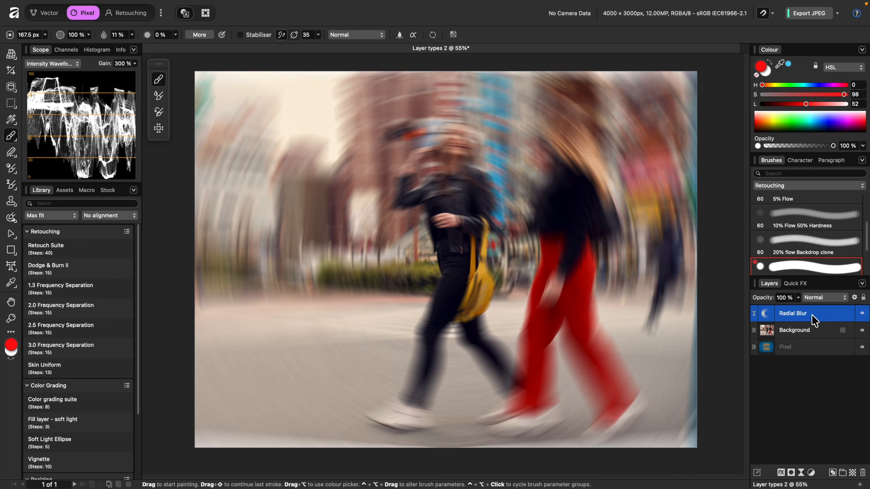
key(super+shift+n)
key(bracketleft)
mouse_move(214, 178)
mouse_down()
mouse_move(238, 158)
mouse_move(256, 200)
mouse_up()
mouse_move(274, 157)
mouse_down()
mouse_move(274, 184)
mouse_move(284, 146)
mouse_up()
drag(272, 124, 281, 175)
mouse_move(316, 136)
mouse_down()
mouse_move(320, 168)
mouse_move(347, 122)
mouse_move(337, 201)
mouse_up()
mouse_move(372, 130)
mouse_down()
mouse_move(371, 122)
mouse_move(376, 132)
mouse_up()
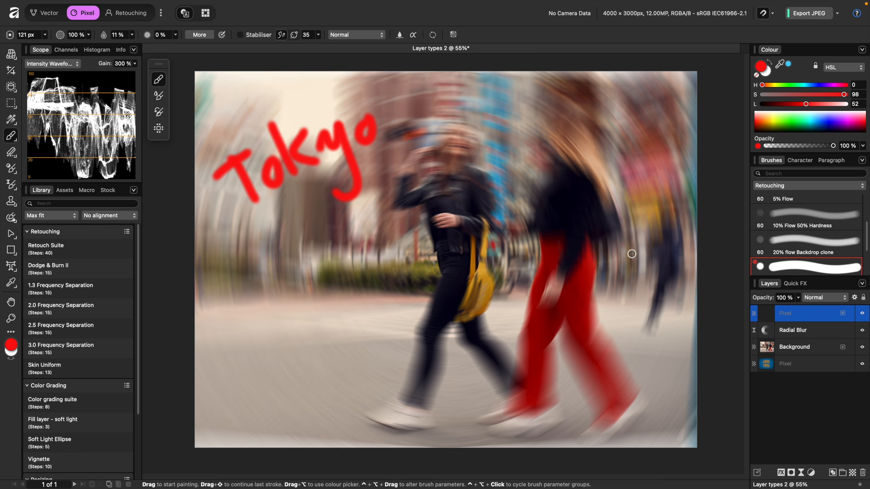
- Set the Radial Blur layer's angle to 1.5° and compare the image by hiding and reshowing the blur and the painted Tokyo layer
click(766, 330)
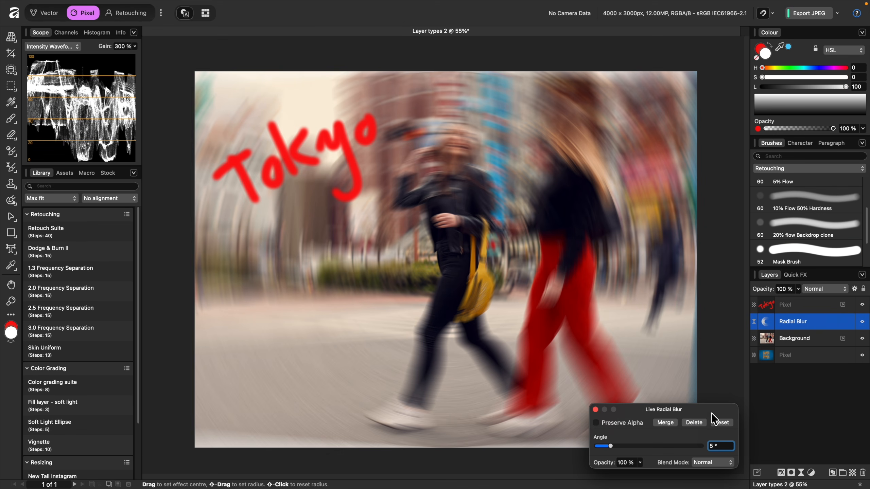
drag(610, 444, 600, 451)
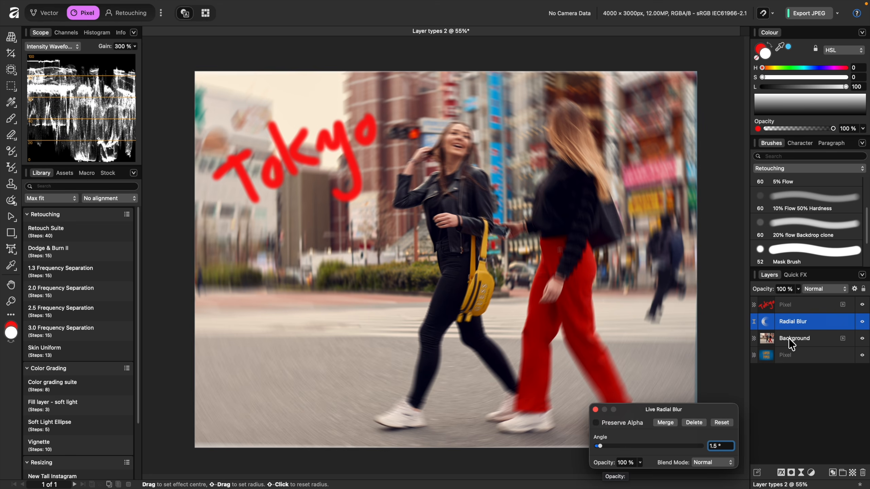
click(862, 322)
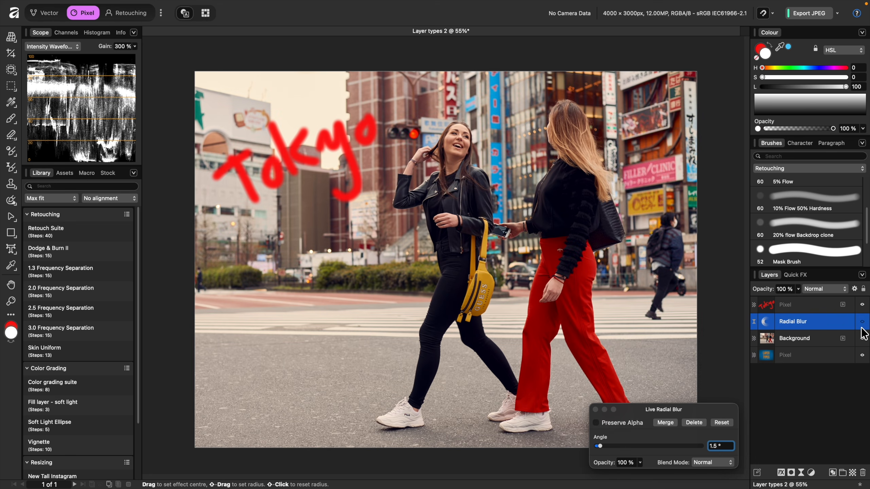
click(862, 305)
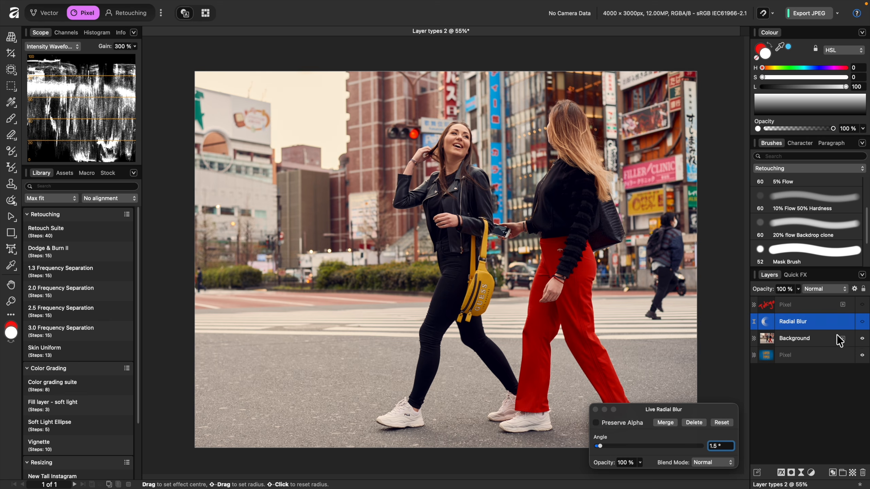
click(862, 323)
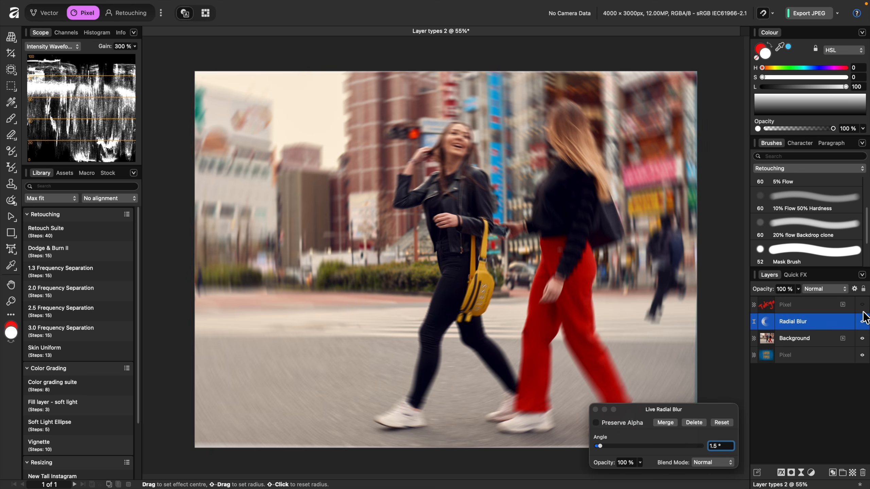
click(862, 305)
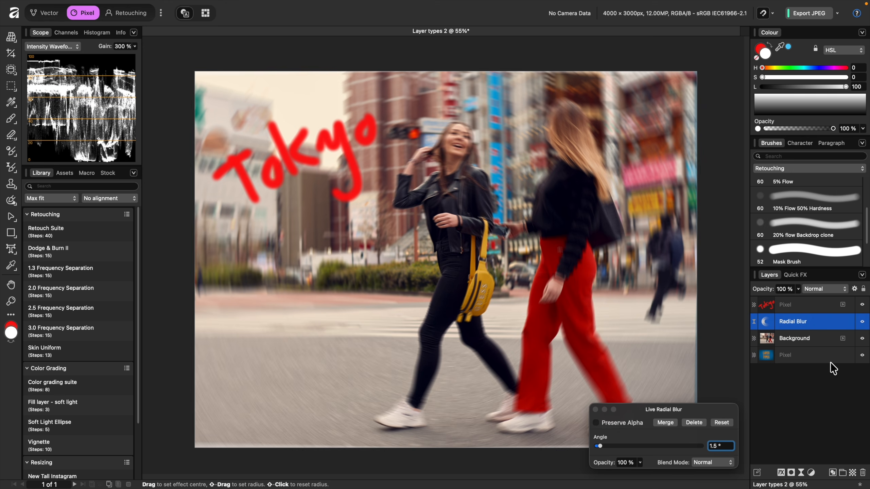
- Set the Paint Brush colour to black with lightness 0 and delete the pixel layer with the Tokyo lettering
click(15, 119)
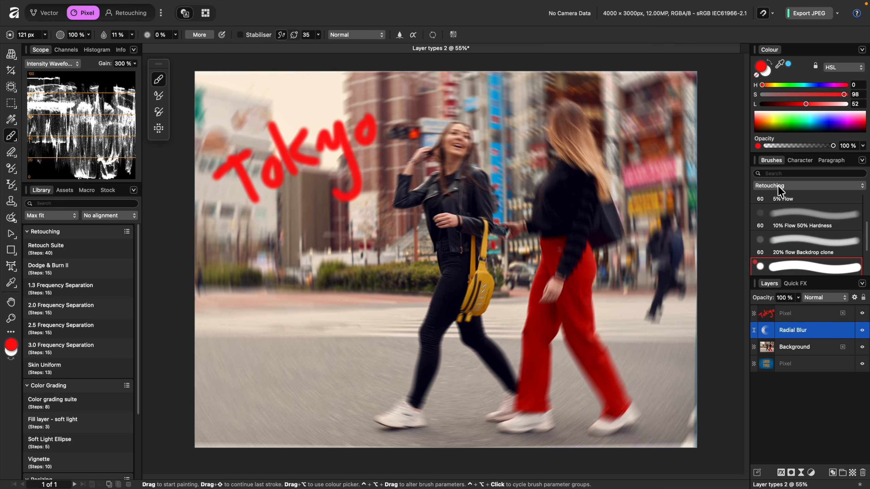
drag(806, 105, 755, 102)
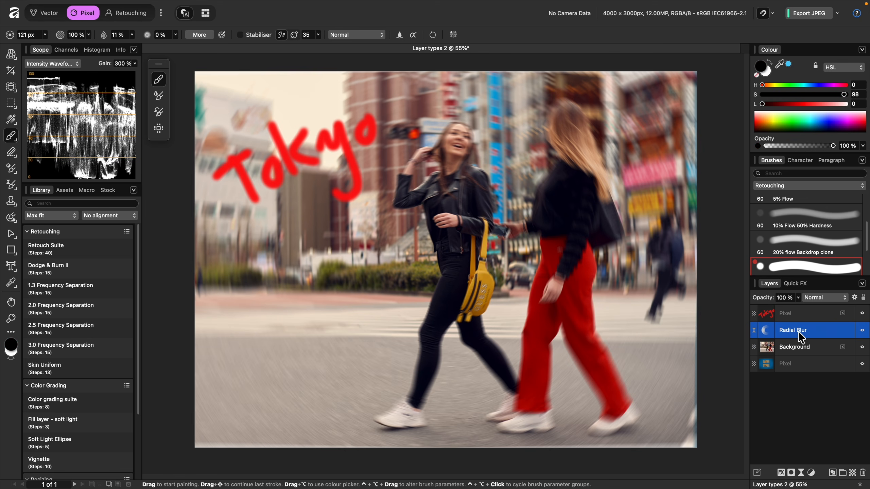
key(bracketright)
click(802, 314)
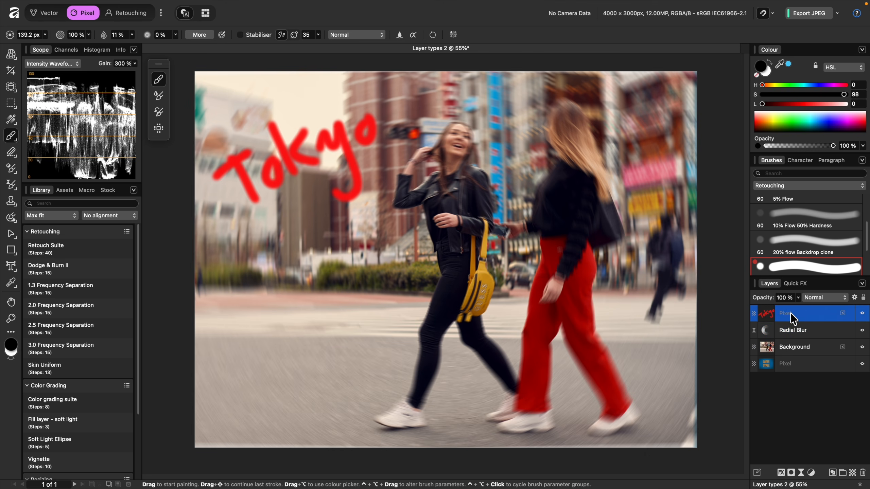
key(Delete)
- Mask the Radial Blur off both women by painting black with a large brush at 100% flow, and view the mask on its own
key(bracketright)
key(bracketright)
key(bracketright)
key(bracketright)
key(bracketright)
key(bracketright)
key(bracketright)
key(bracketright)
key(bracketright)
key(bracketright)
key(bracketright)
key(bracketright)
key(bracketright)
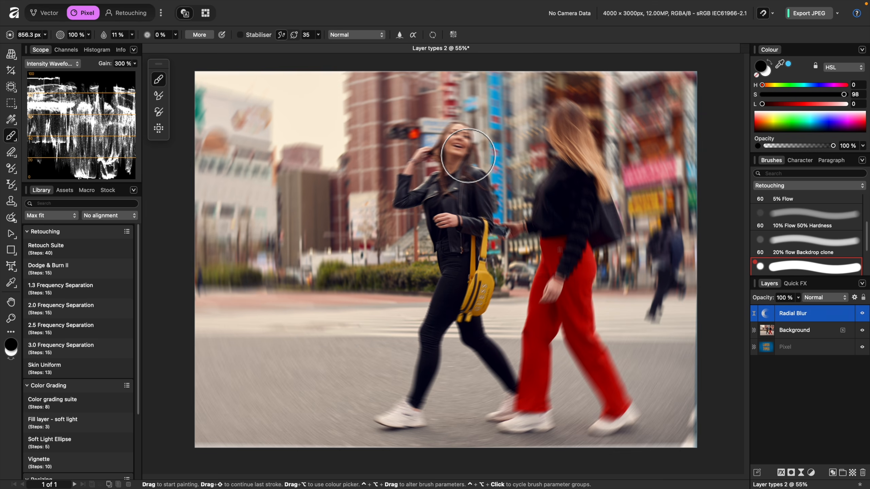
drag(133, 37, 206, 51)
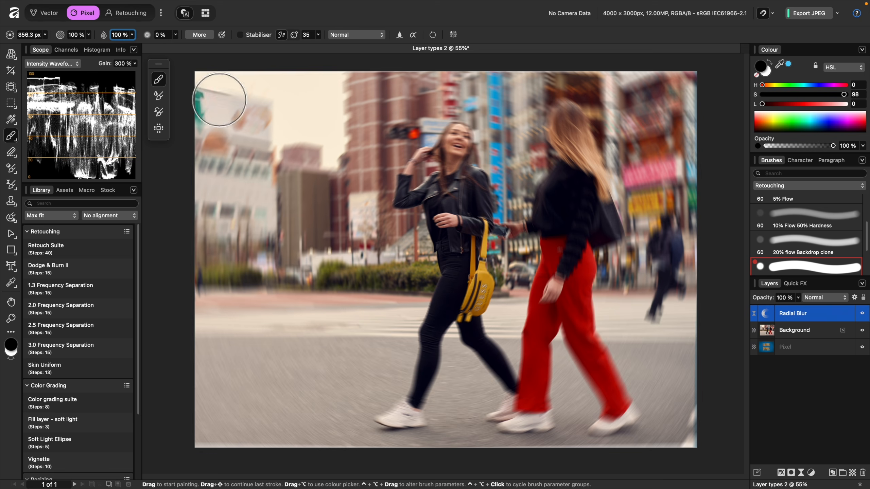
mouse_move(493, 237)
mouse_down()
mouse_move(482, 179)
mouse_move(459, 166)
mouse_move(468, 168)
mouse_move(445, 195)
mouse_move(482, 235)
mouse_move(517, 169)
mouse_move(550, 196)
mouse_move(481, 185)
mouse_move(476, 267)
mouse_move(535, 253)
mouse_move(460, 304)
mouse_move(425, 353)
mouse_move(491, 372)
mouse_move(553, 356)
mouse_move(577, 368)
mouse_move(444, 313)
mouse_up()
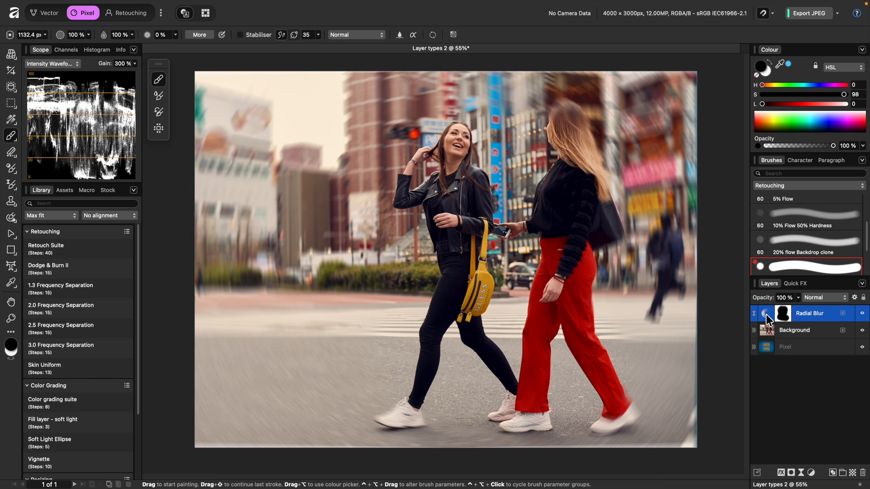
alt+click(782, 317)
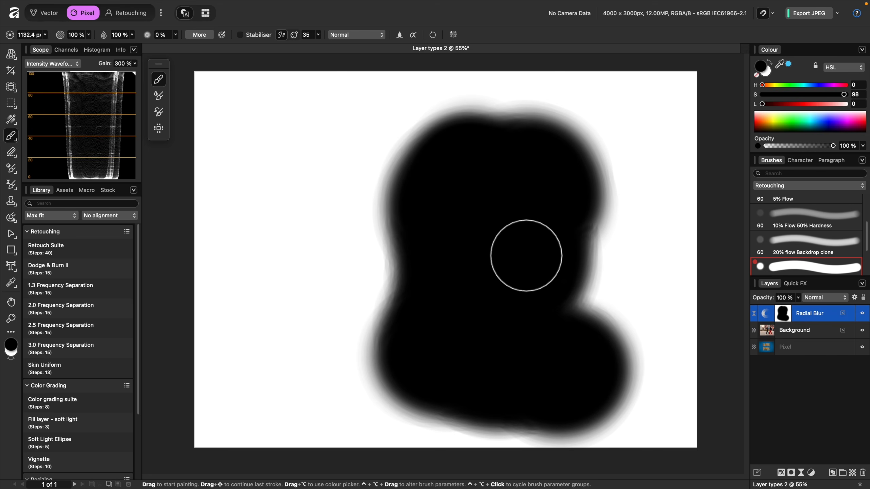
click(769, 313)
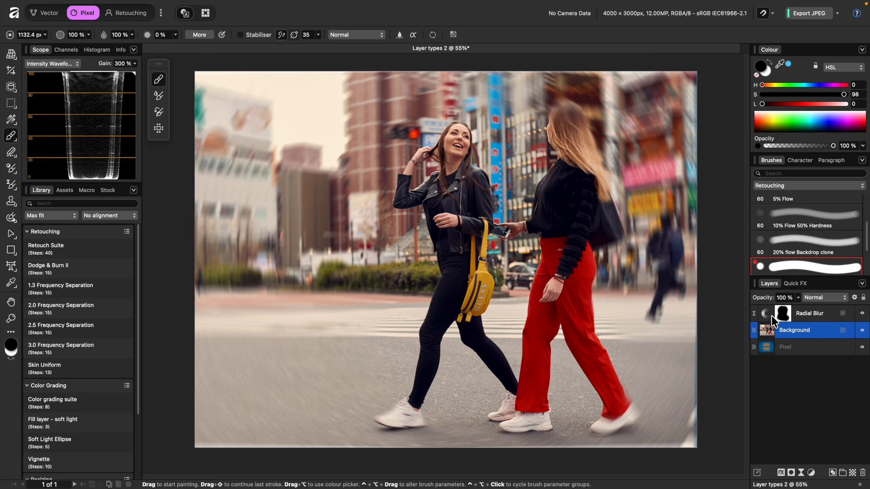
- Enable Preserve Alpha in the live Radial Blur settings and return to the Paint Brush
double_click(769, 314)
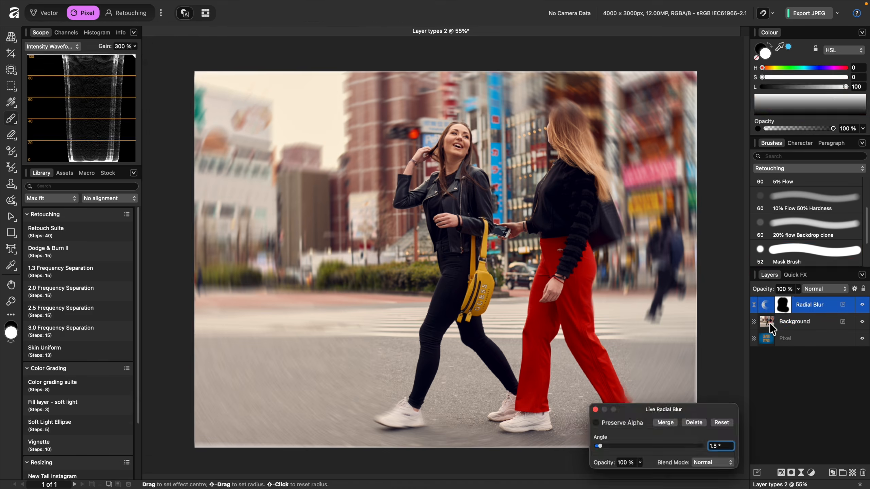
click(596, 422)
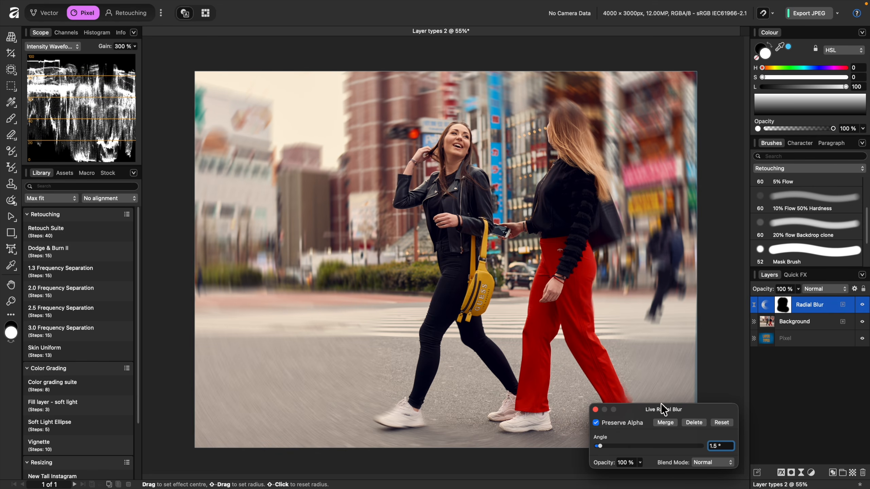
mouse_move(599, 445)
mouse_down()
mouse_move(607, 447)
mouse_move(600, 447)
mouse_up()
click(595, 410)
key(b)
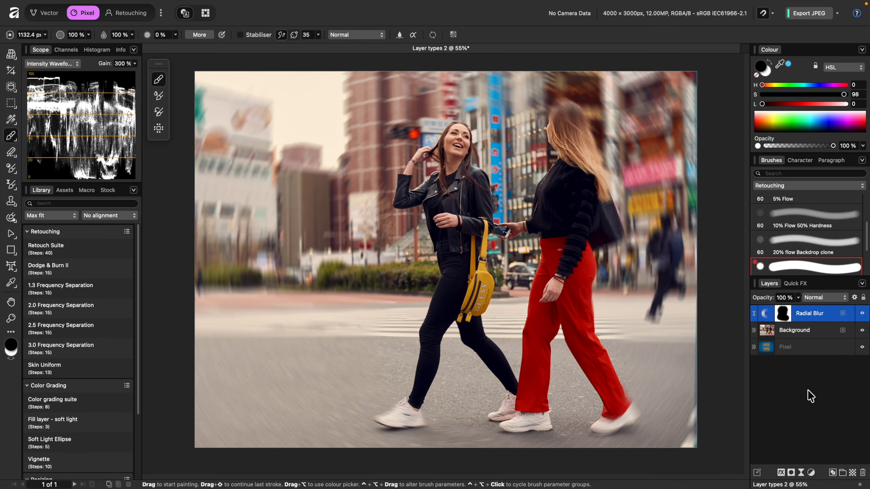
- Try a live Gaussian Blur filter layer above the Radial Blur, raise its radius, and delete the filter
click(802, 473)
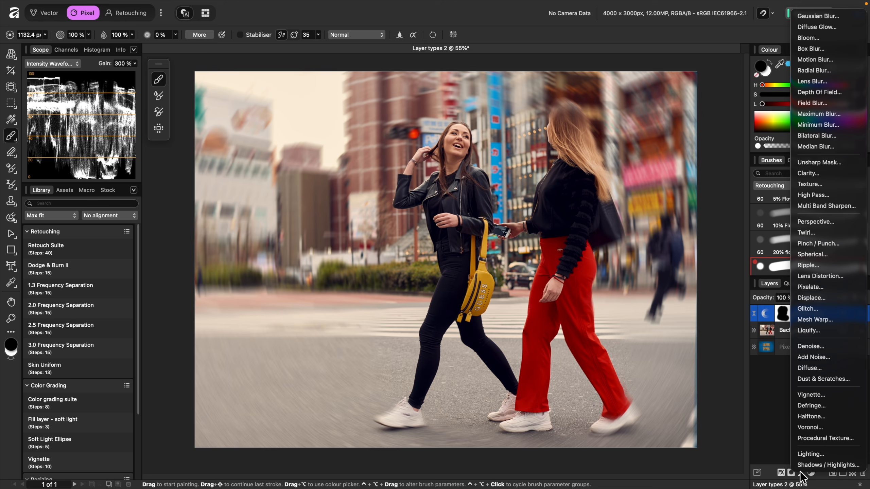
click(830, 16)
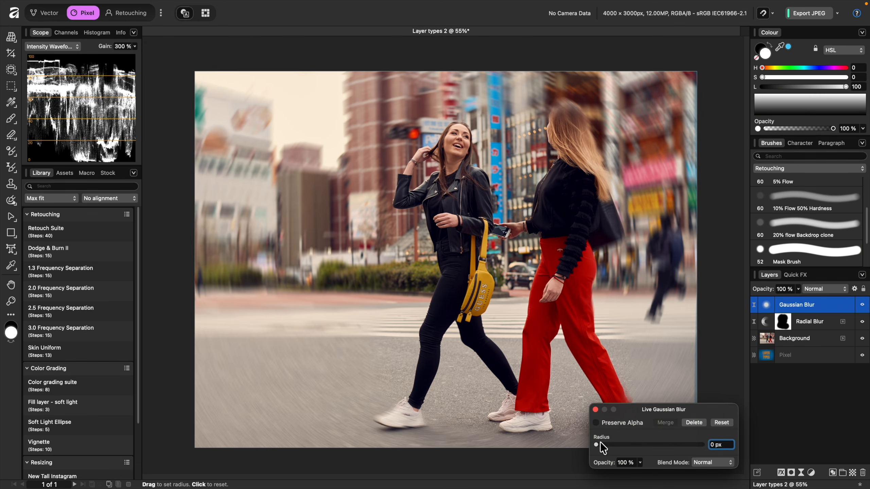
drag(597, 446, 623, 447)
click(699, 422)
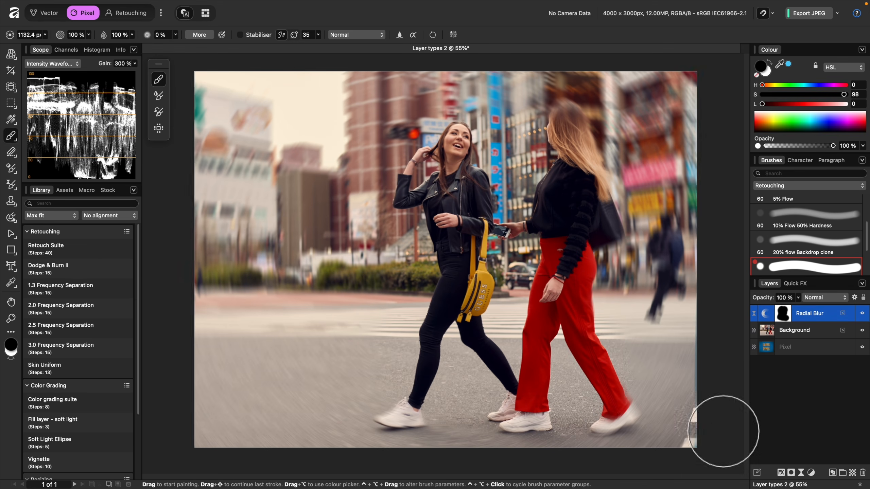
- Add a live Unsharp Mask filter above the Radial Blur, with radius 0.9 px and factor 2.106
click(801, 474)
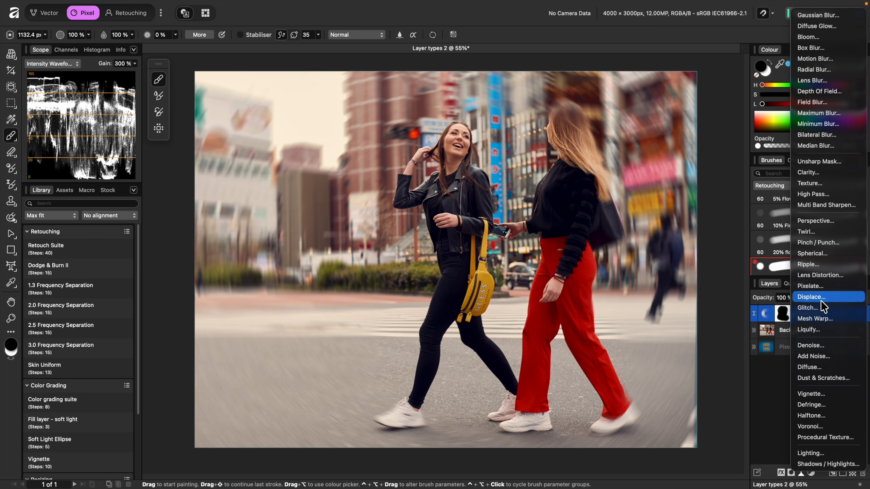
click(834, 164)
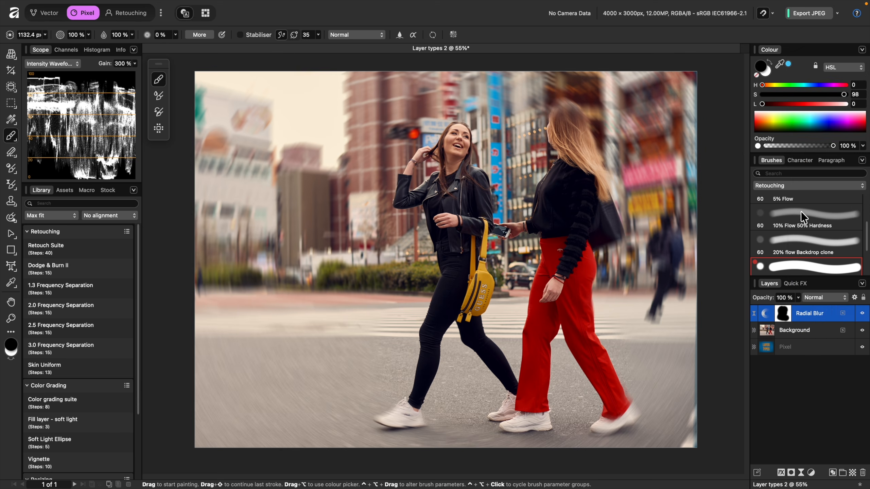
drag(596, 407, 627, 424)
click(700, 336)
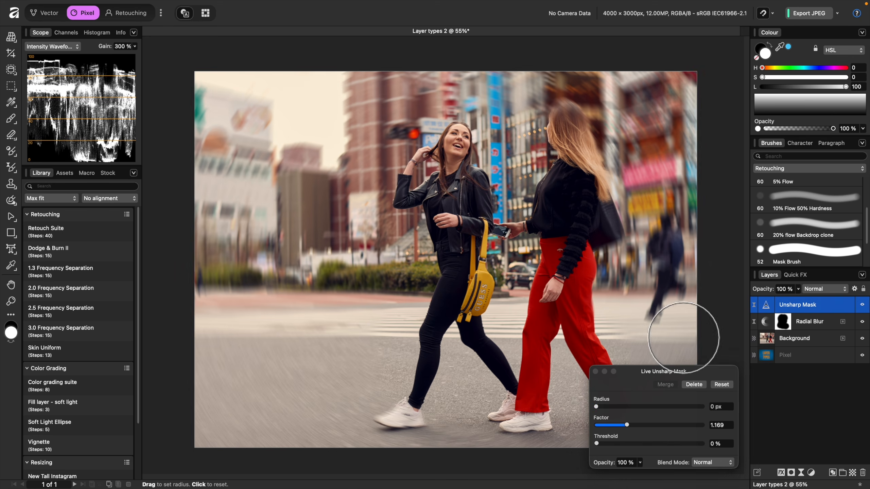
key(super+plus)
key(super+plus)
key(super+plus)
drag(579, 237, 511, 474)
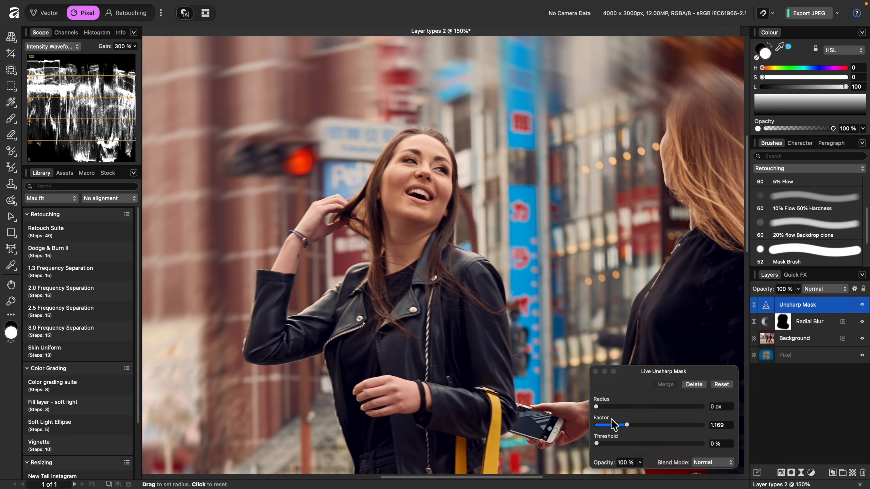
drag(598, 406, 652, 426)
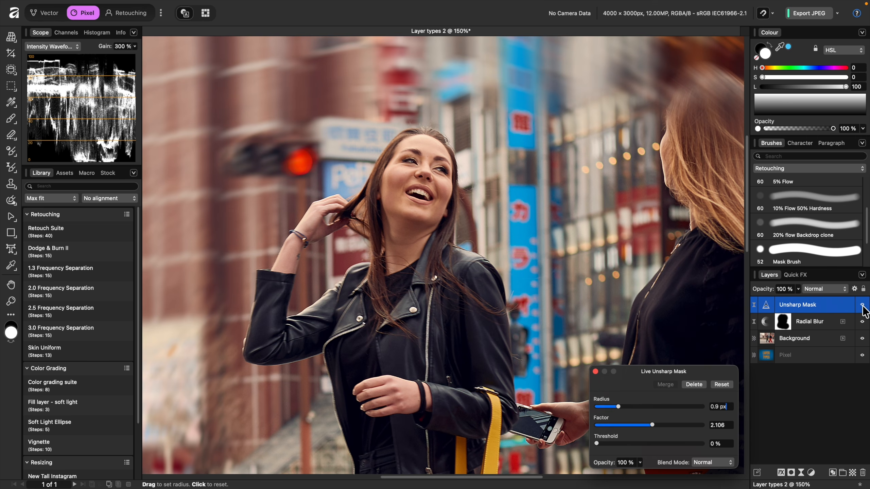
- Compare the image with and without the Unsharp Mask, delete that filter layer, and fit the whole photo in view
click(863, 305)
click(863, 305)
click(862, 305)
click(863, 305)
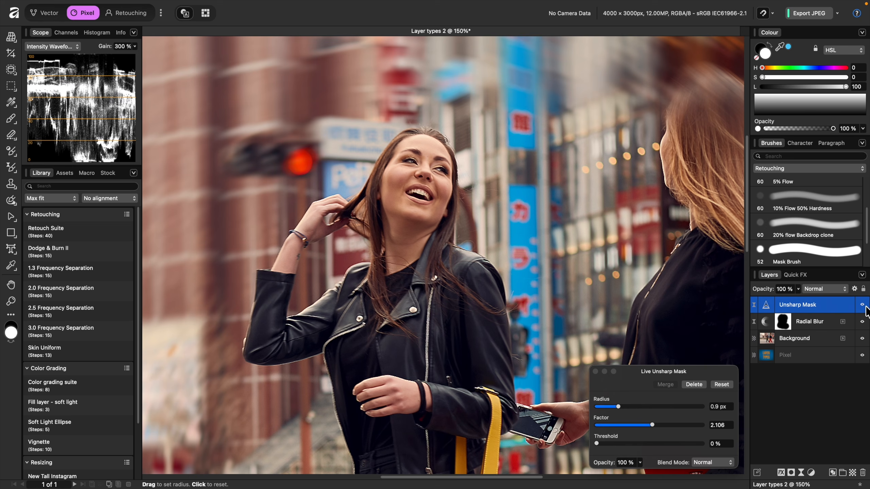
click(695, 383)
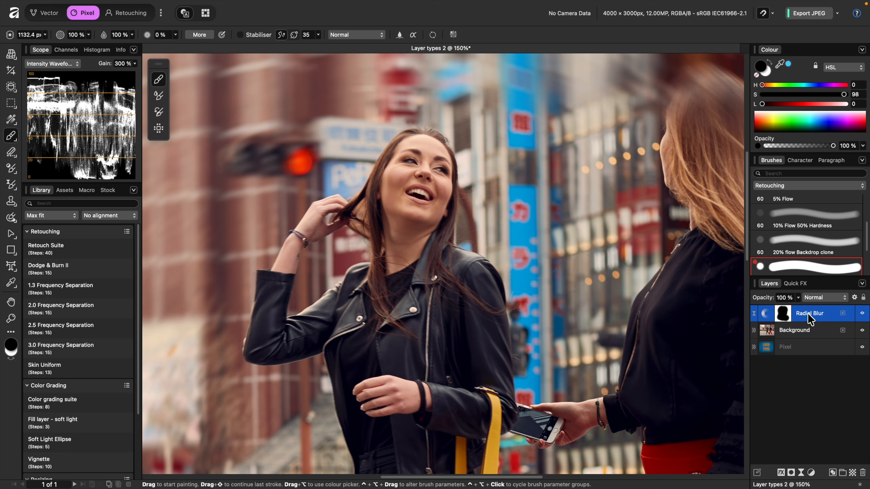
key(super+0)
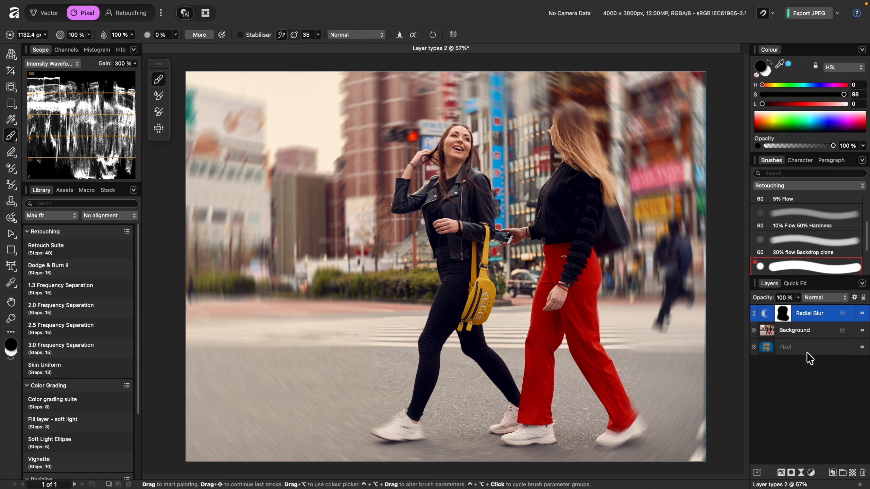
- Add a live Glitch filter above the Radial Blur, try Shred at 85% horizontal, 14% vertical and pixel spacing 286, and switch it to Blast
click(802, 473)
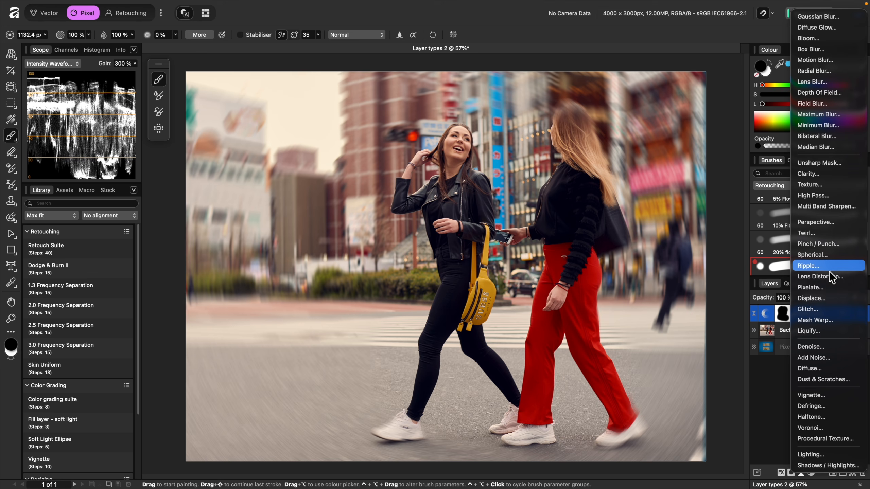
click(825, 310)
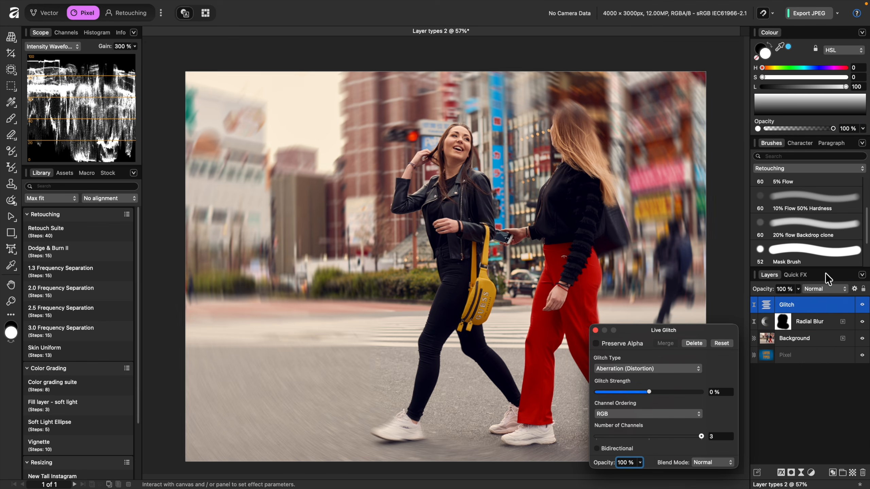
click(662, 368)
click(657, 390)
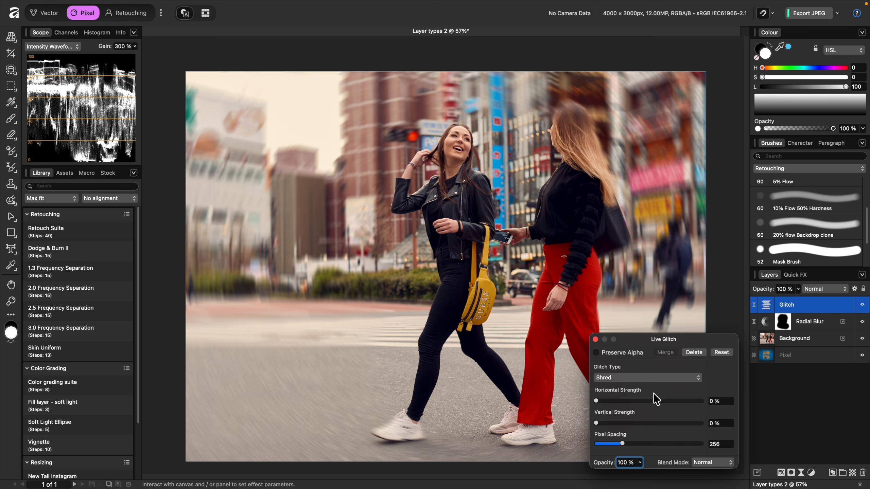
drag(597, 401, 686, 401)
mouse_move(621, 445)
mouse_down()
mouse_move(642, 442)
mouse_move(625, 444)
mouse_up()
click(667, 377)
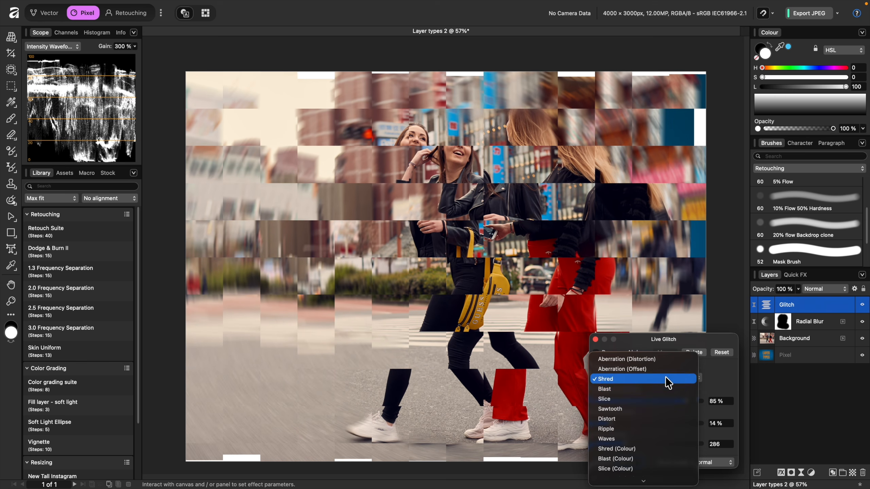
click(661, 389)
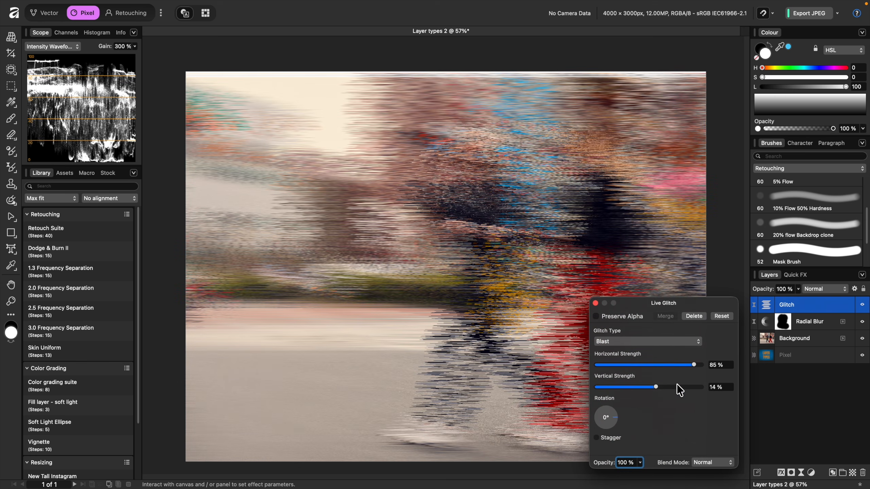
- Set the Blast glitch to 17% horizontal strength, -23% vertical strength and 336° rotation
drag(656, 386, 626, 390)
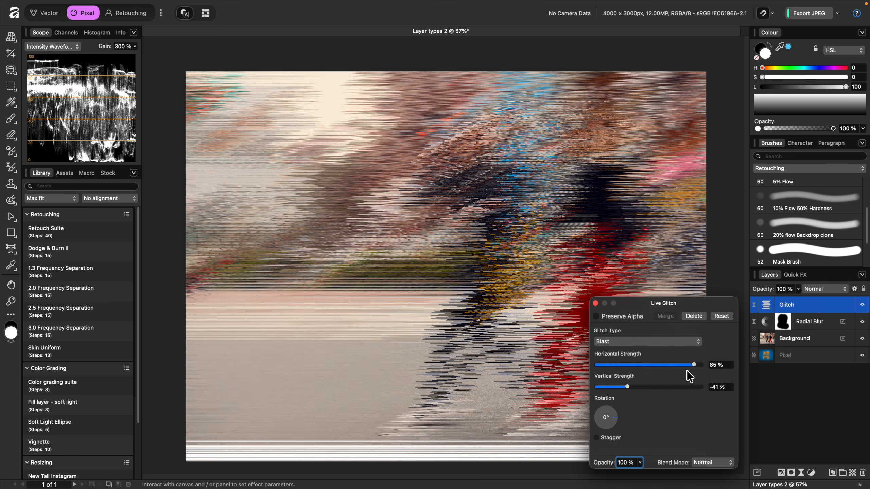
drag(692, 365, 637, 387)
drag(616, 417, 619, 423)
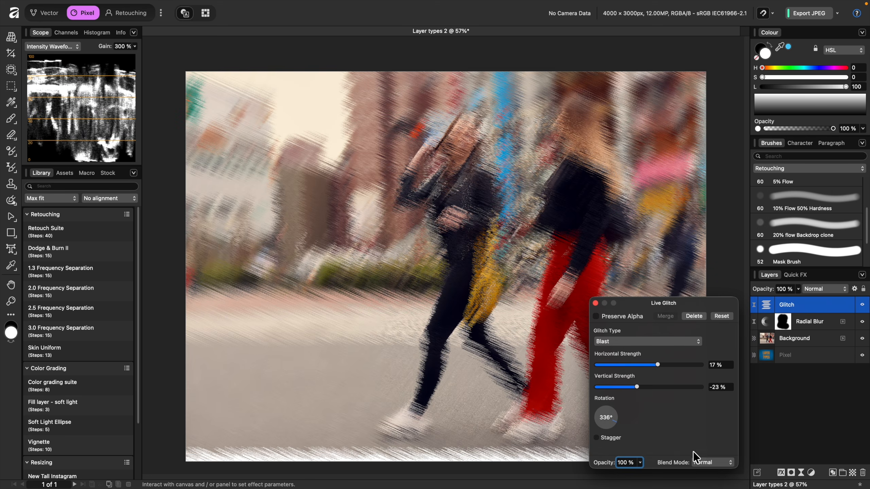
- Close the Glitch settings and delete the Glitch and Radial Blur layers
click(596, 303)
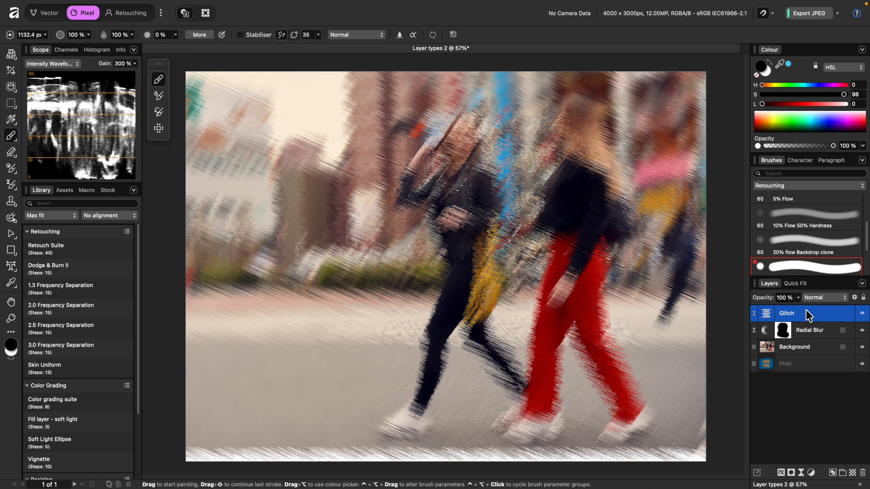
key(Delete)
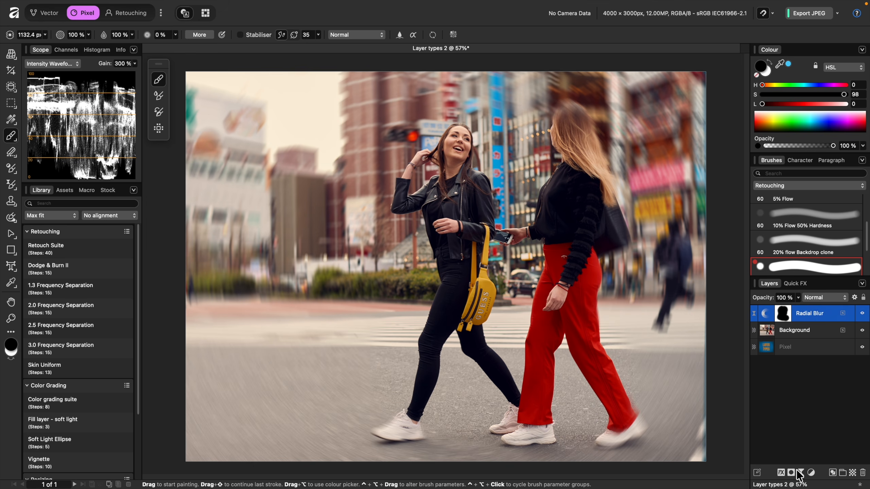
key(Delete)
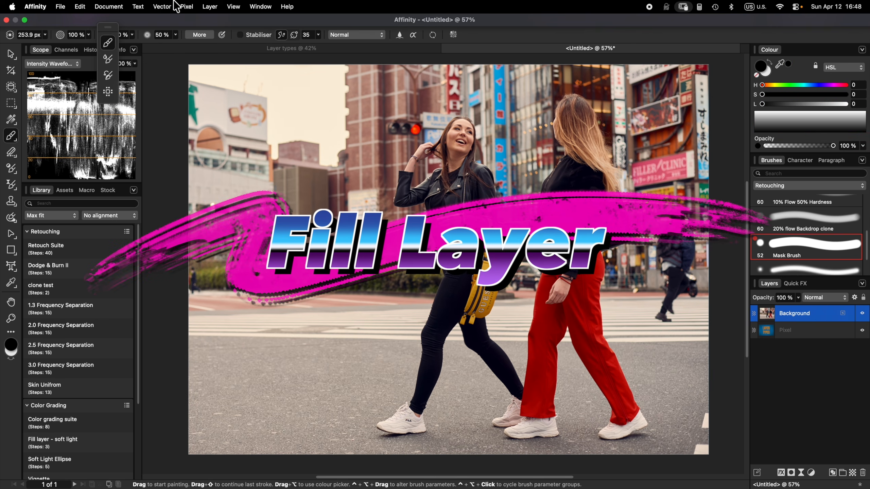
- Add a fill layer above the Background and colour it blue with hue 193, saturation 43 and lightness 53
click(184, 9)
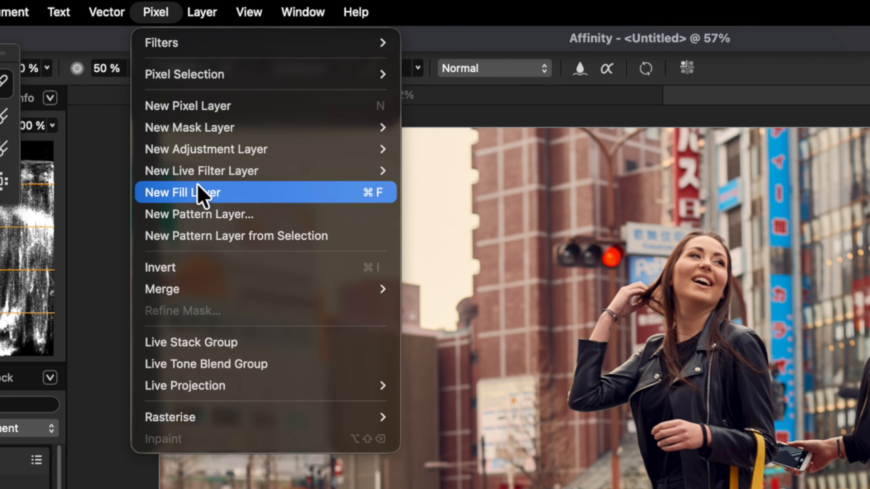
click(202, 138)
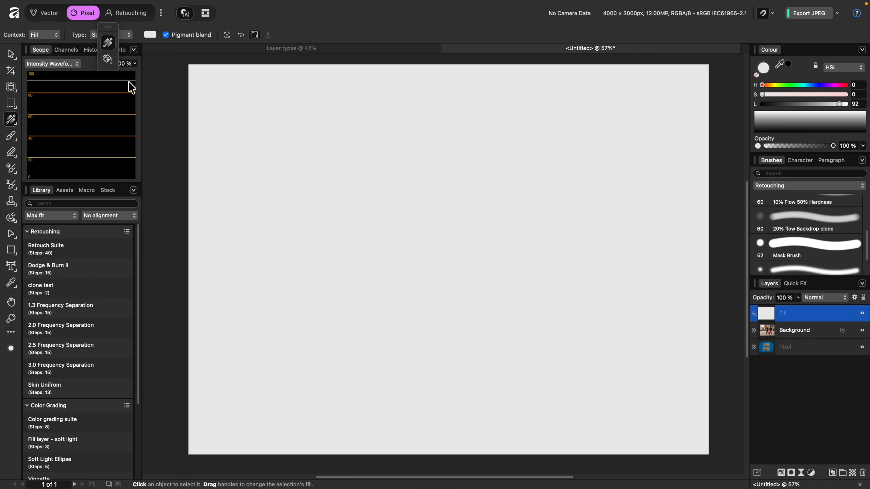
click(12, 55)
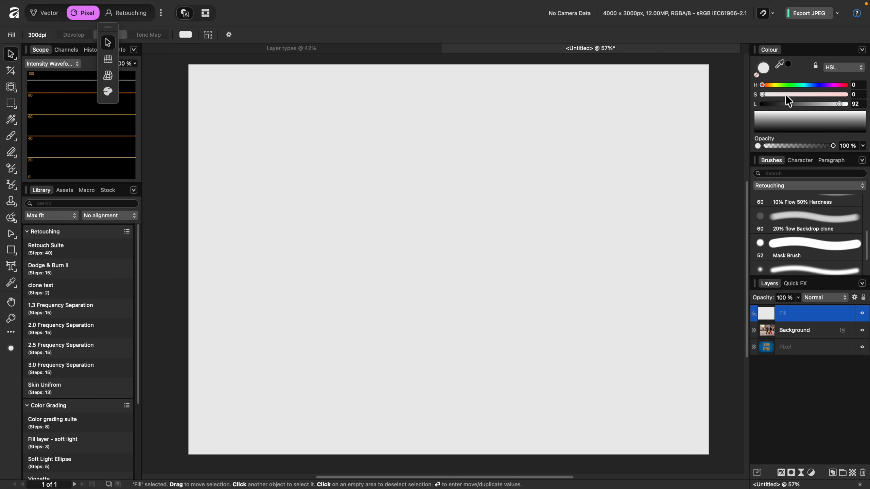
click(764, 86)
drag(794, 87, 806, 105)
click(810, 94)
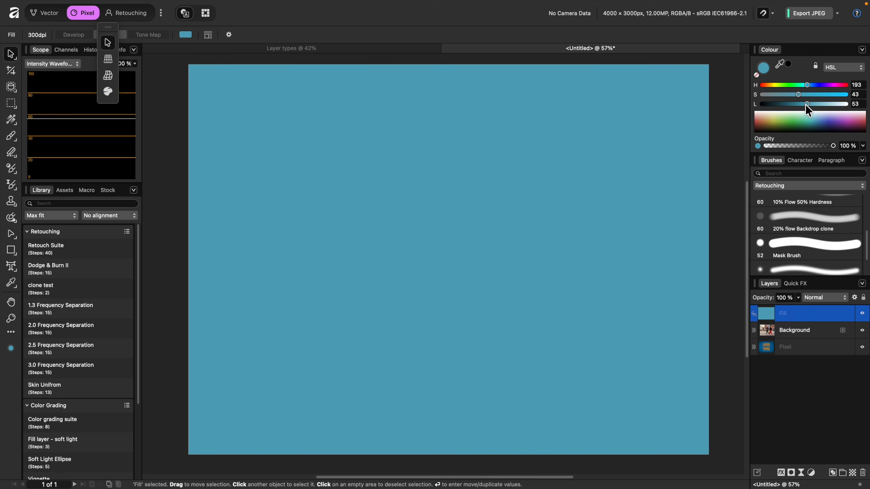
- Blend the fill layer in Soft Light and change its colour to hue 45, saturation 33 and lightness 43
click(826, 298)
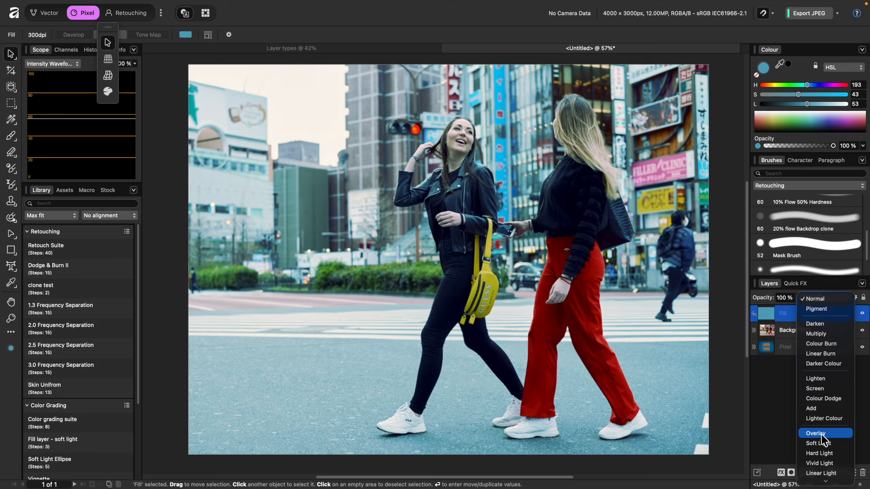
click(822, 445)
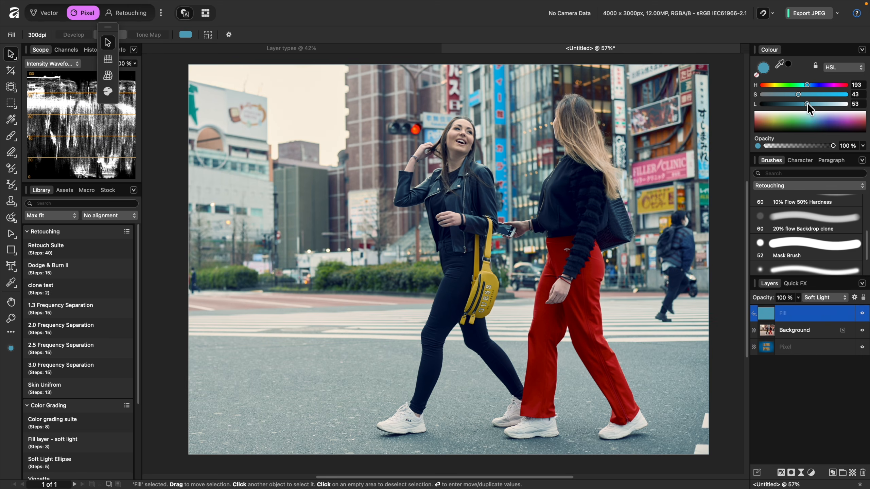
mouse_move(805, 105)
mouse_down()
mouse_move(794, 105)
mouse_move(791, 84)
mouse_move(773, 84)
mouse_move(803, 93)
mouse_move(789, 103)
mouse_up()
click(862, 313)
click(863, 314)
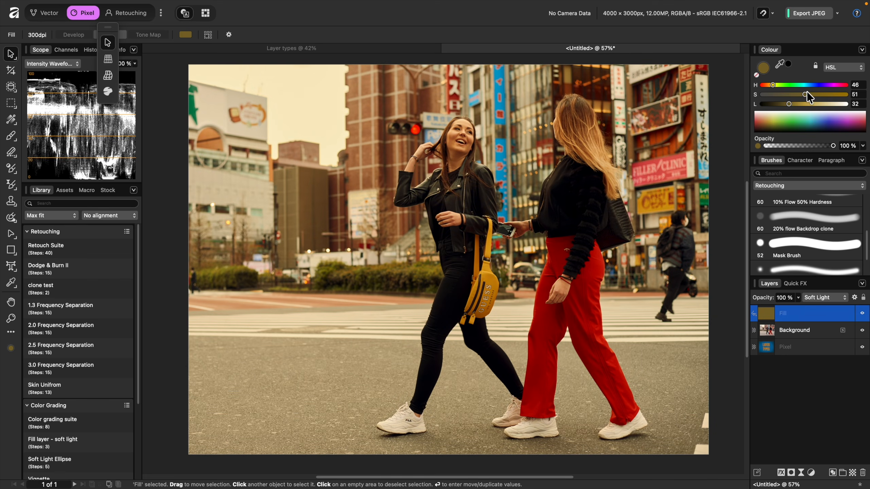
mouse_move(789, 104)
mouse_down()
mouse_move(798, 94)
mouse_move(770, 83)
mouse_move(797, 94)
mouse_move(798, 104)
mouse_up()
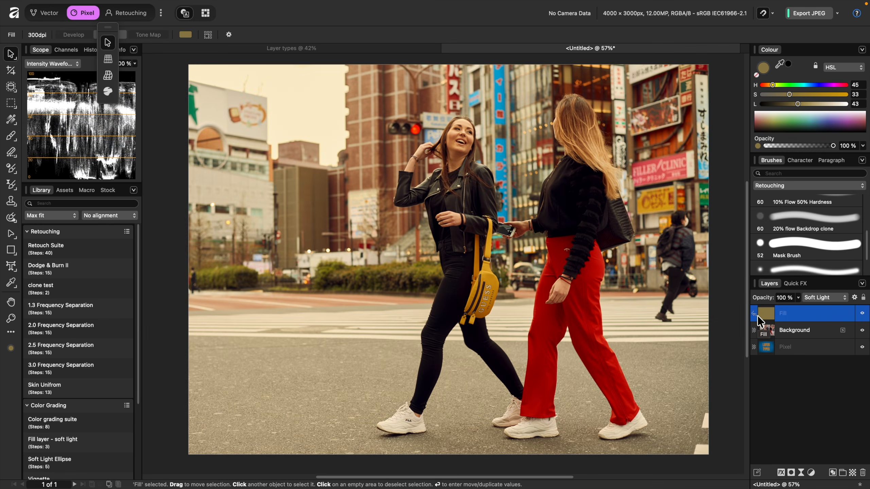
- Apply a linear gradient to the fill layer, diagonally from the photo's upper-left to lower-right corner, with a blue start and a red end
click(11, 120)
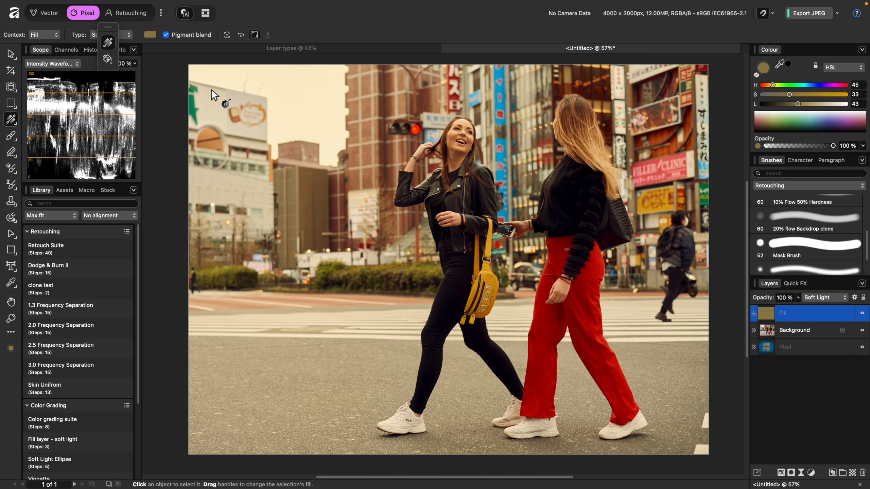
mouse_move(193, 65)
mouse_down()
mouse_move(445, 219)
mouse_move(644, 402)
mouse_move(720, 453)
mouse_move(701, 454)
mouse_up()
click(151, 34)
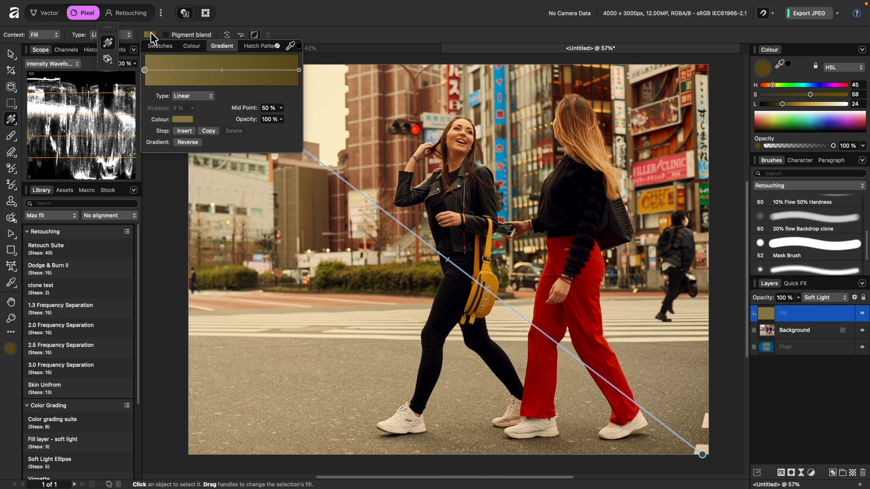
click(182, 119)
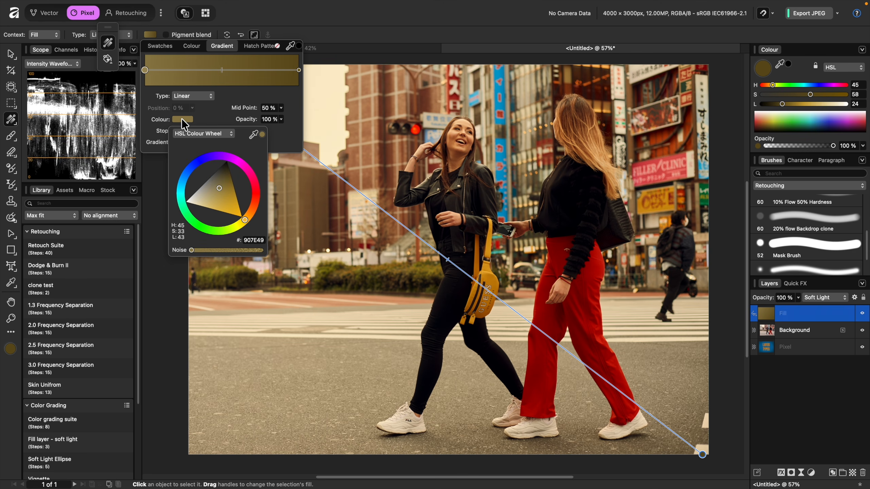
drag(208, 161, 194, 193)
click(298, 70)
click(182, 119)
drag(252, 204, 250, 187)
click(419, 58)
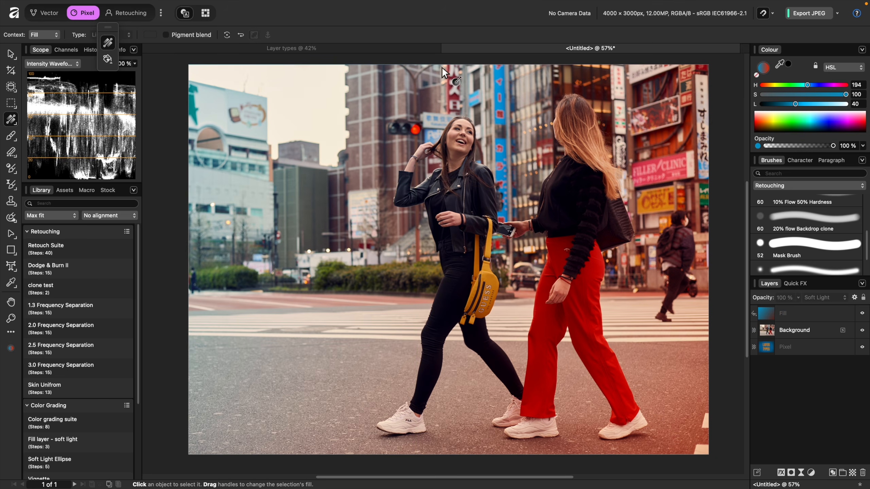
- Isolate the fill layer to view its gradient alone, and return to the blended image
click(768, 316)
alt+click(768, 317)
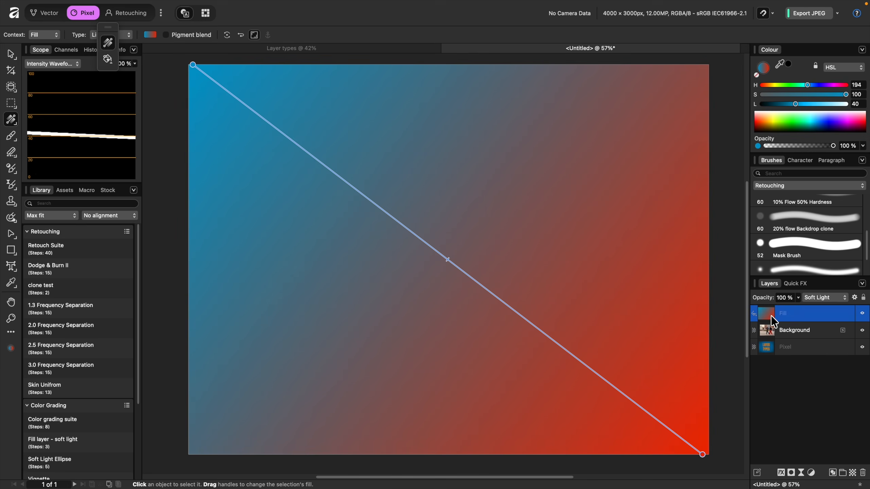
click(806, 328)
click(819, 310)
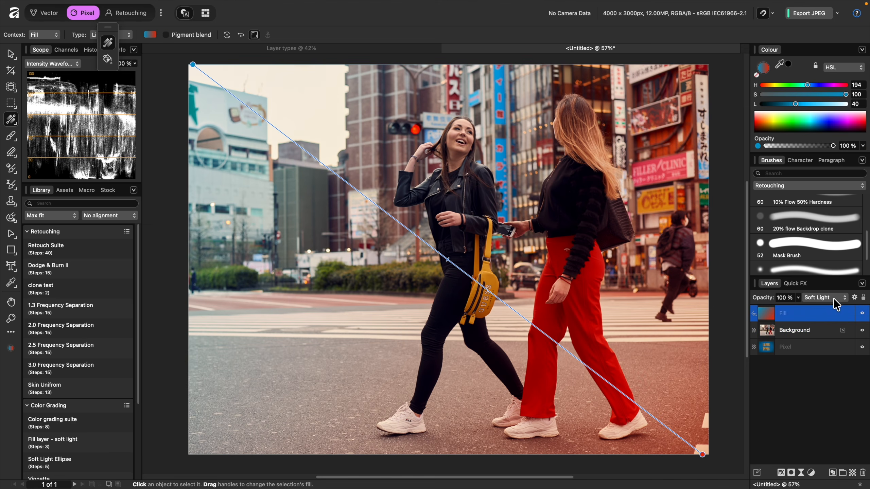
- Try the Multiply blend mode on the gradient fill layer and set it back to Soft Light
click(834, 298)
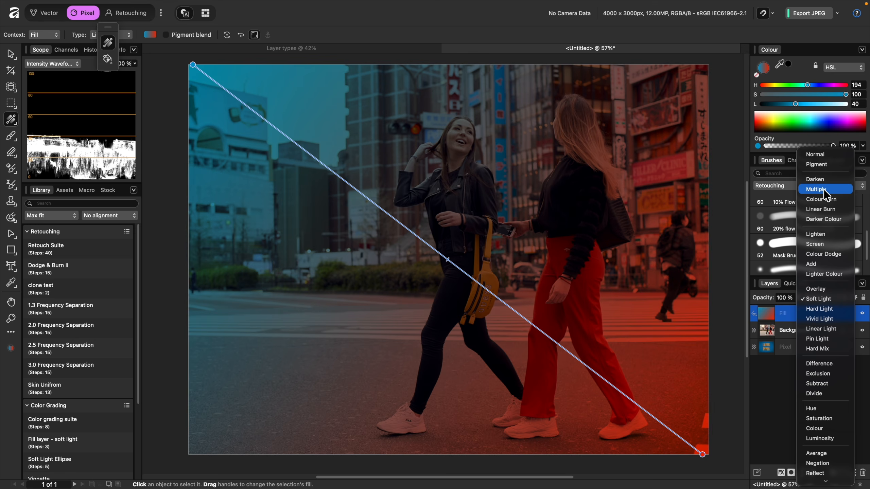
click(824, 189)
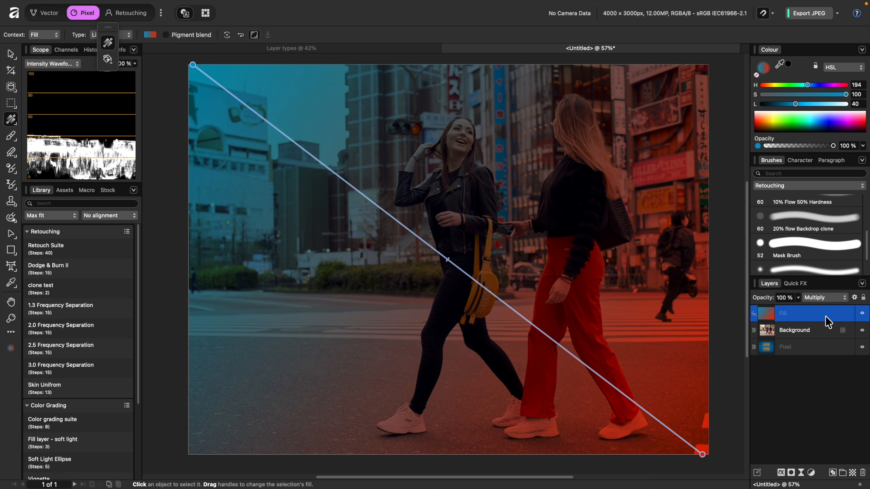
click(825, 298)
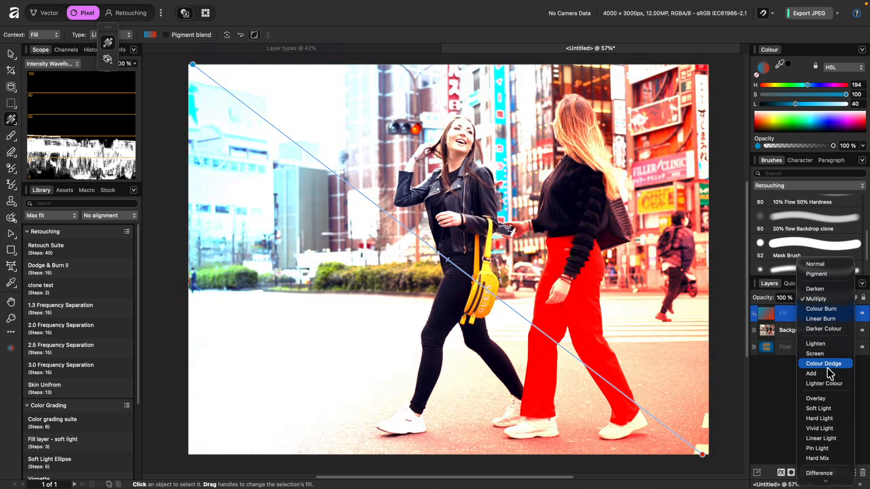
click(829, 409)
- Compare the photo with and without the gradient fill layer, and leave that layer hidden
click(862, 313)
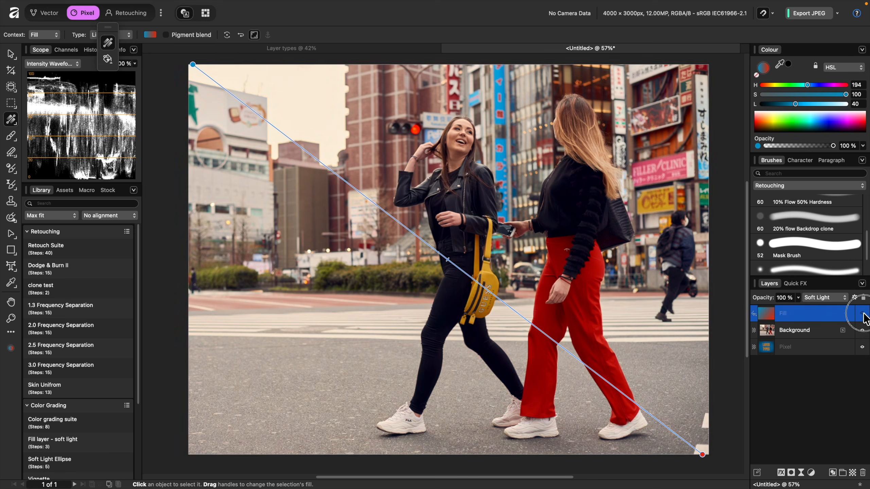
click(863, 313)
key(b)
click(863, 314)
click(863, 313)
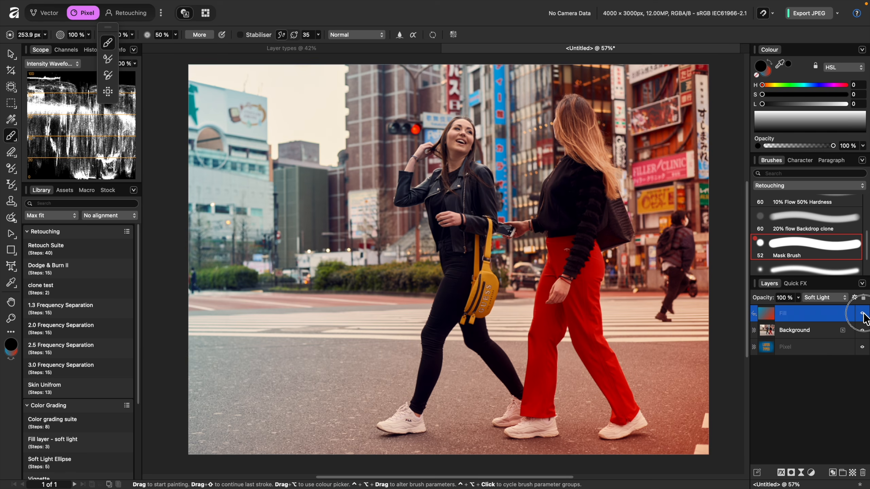
click(863, 313)
click(863, 314)
click(863, 314)
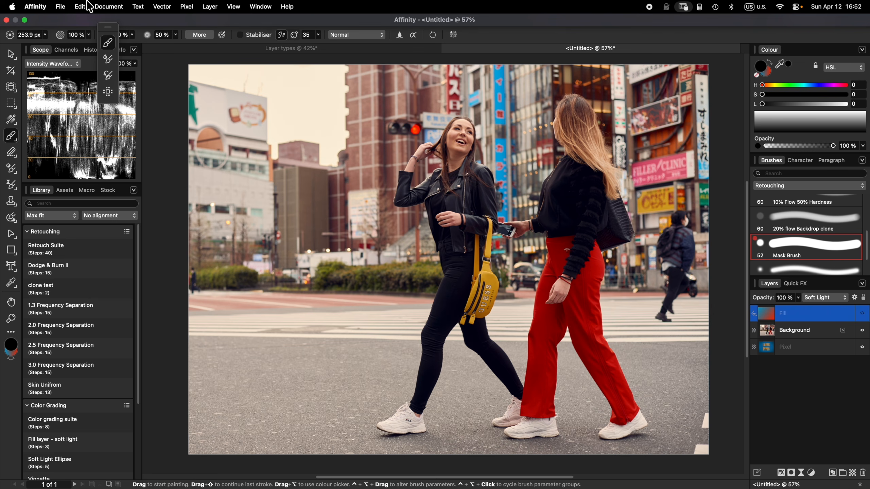
- Place Tokyo.jpg from the Layer Types folder as an image layer and position it over the left part of the photo
click(67, 6)
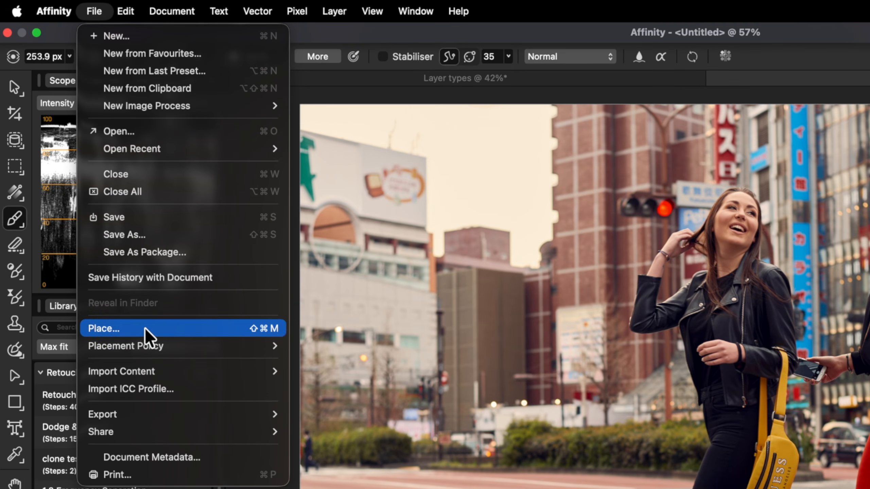
click(102, 236)
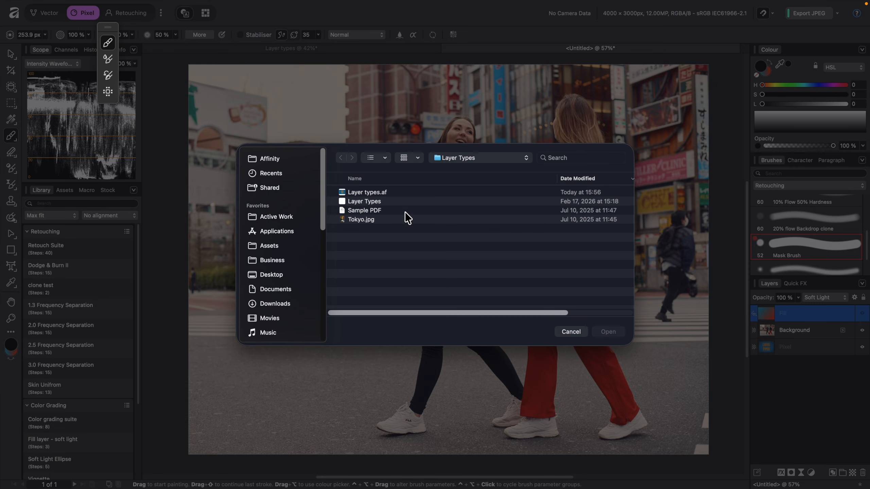
click(431, 261)
click(609, 331)
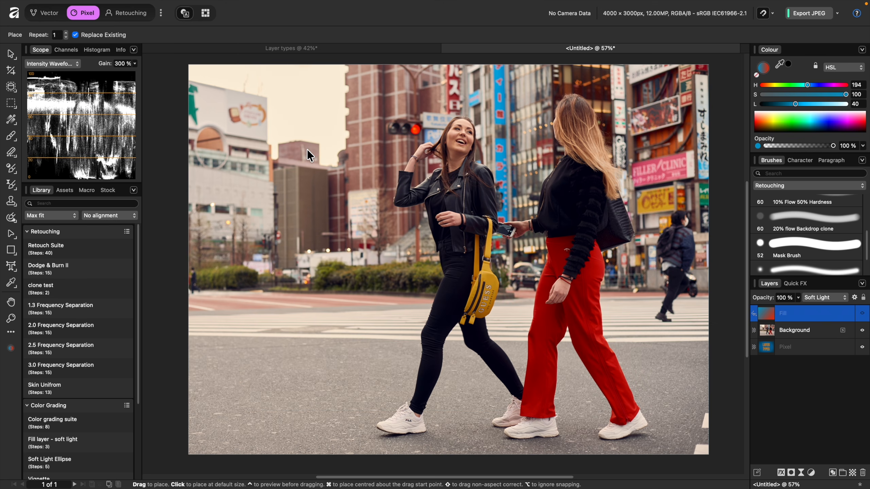
drag(330, 166, 558, 381)
drag(407, 255, 317, 203)
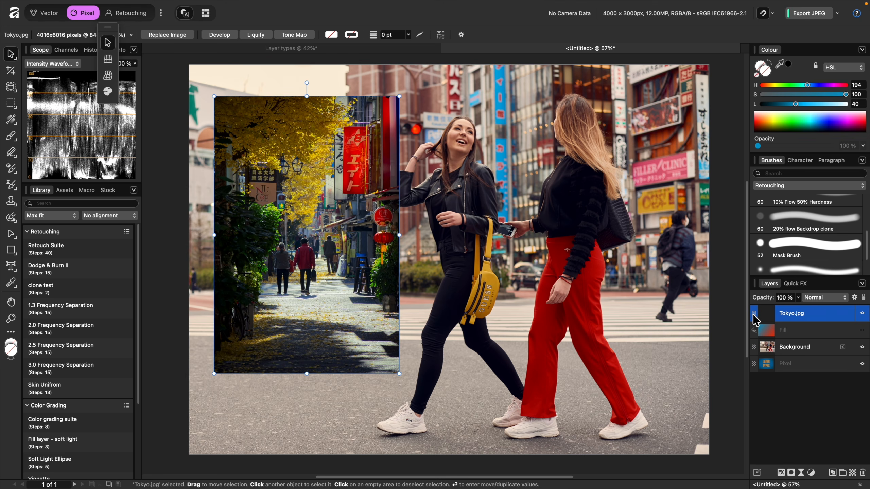
- Try moving, scaling and rotating the placed Tokyo.jpg image, and delete it together with the hidden fill layer
drag(345, 146, 350, 128)
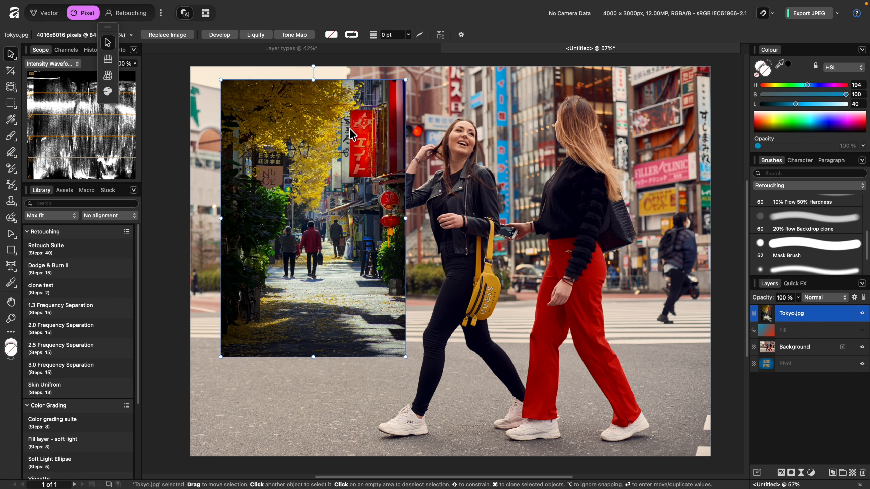
drag(404, 357, 462, 441)
drag(336, 64, 269, 70)
key(super+z)
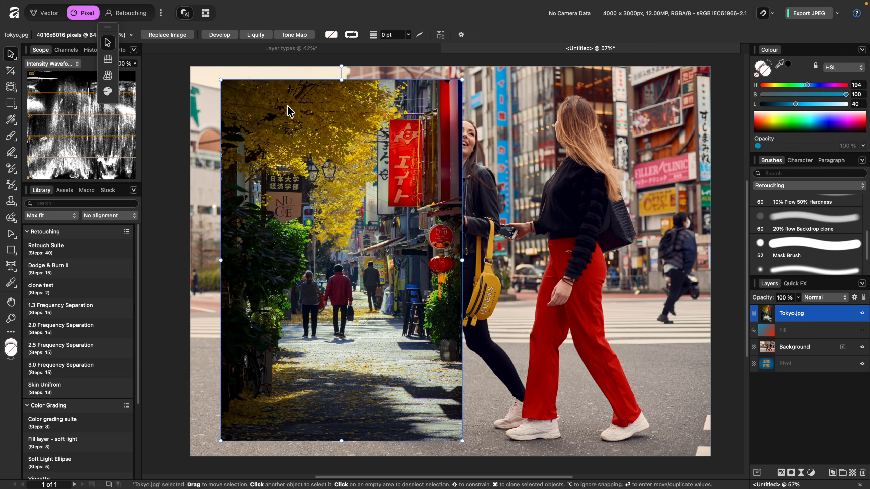
drag(460, 442, 353, 280)
drag(286, 204, 269, 256)
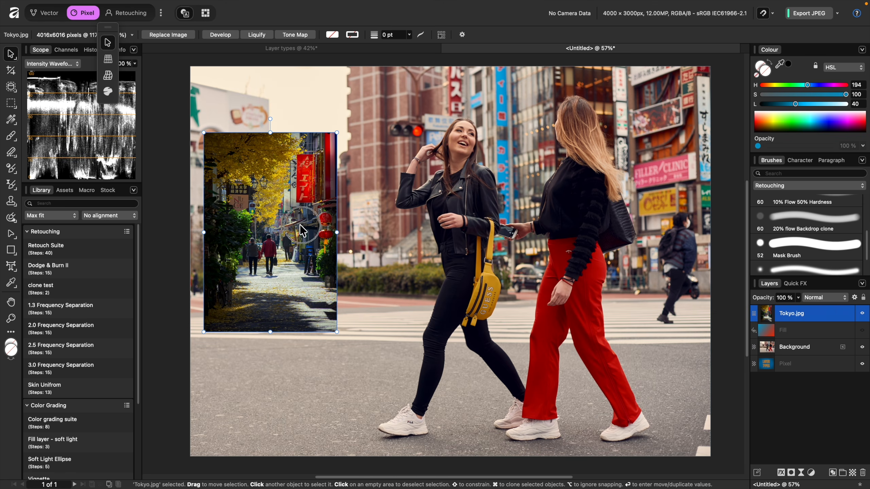
drag(301, 224, 365, 218)
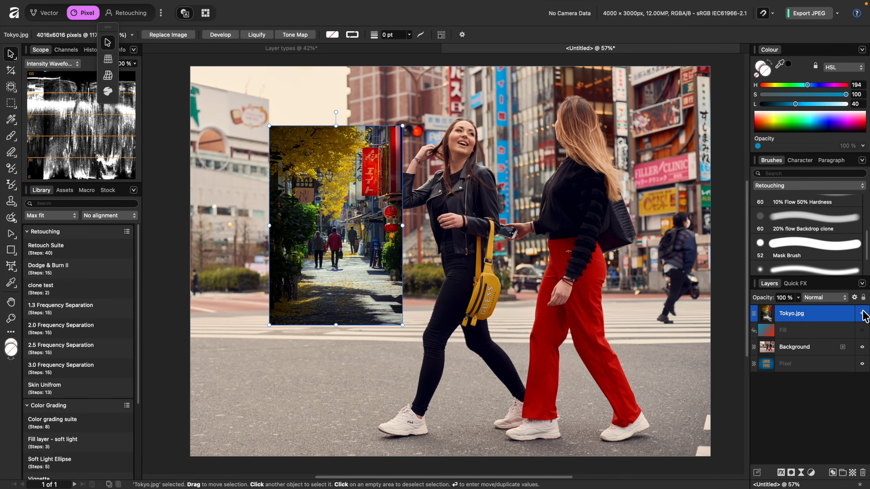
key(Delete)
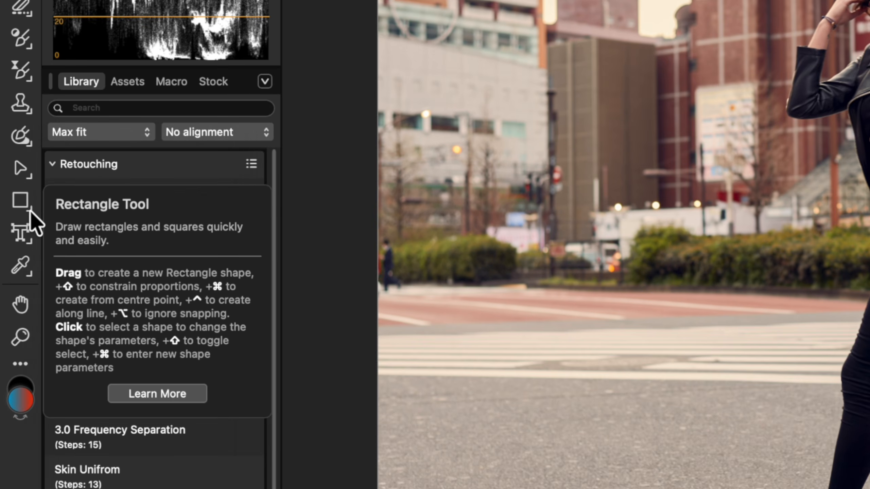
- Draw a blue rounded rectangle over the middle of the photo, and tilt and enlarge it past the photo's lower right corner
click(15, 254)
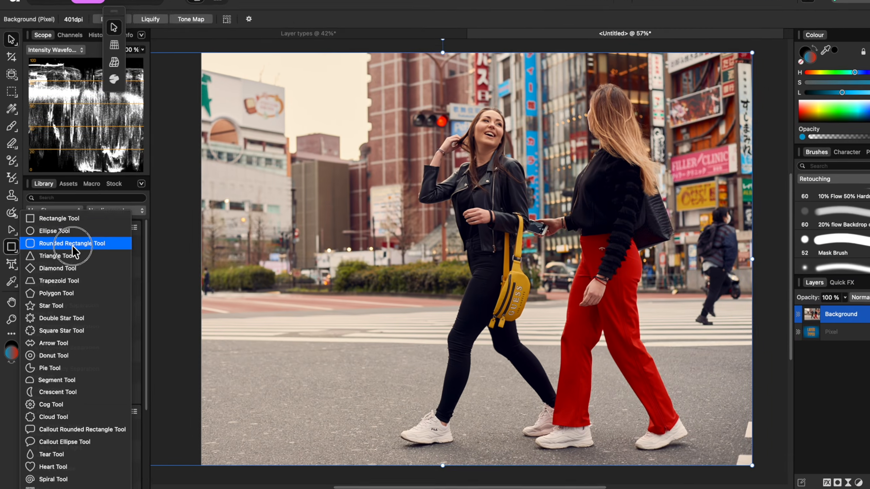
click(136, 199)
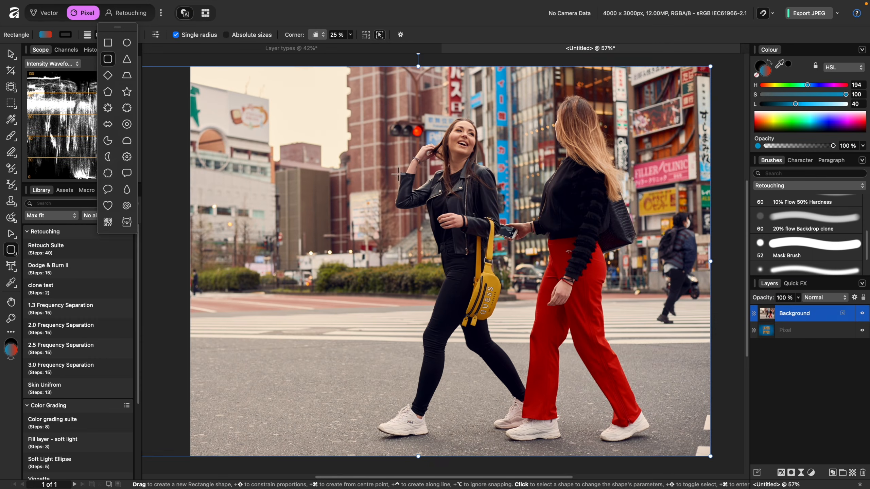
drag(328, 140, 589, 363)
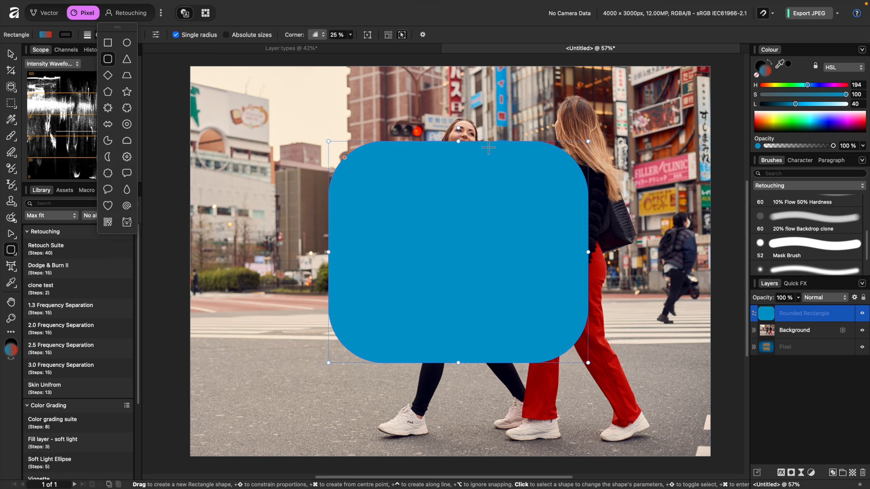
drag(458, 127, 483, 146)
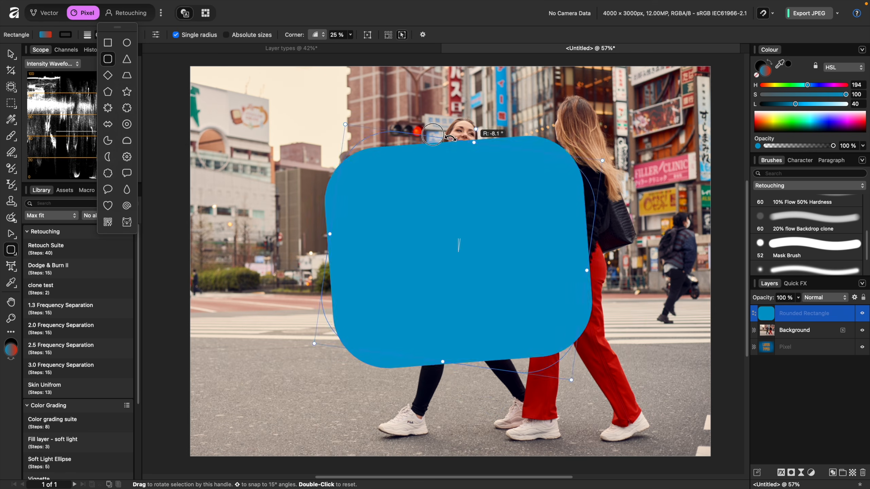
drag(538, 402, 869, 488)
- Examine the edge of the enlarged rounded rectangle against the photo's pixels at very high magnification
scroll(517, 214, left, 3)
scroll(516, 214, up, 3)
key(super+plus)
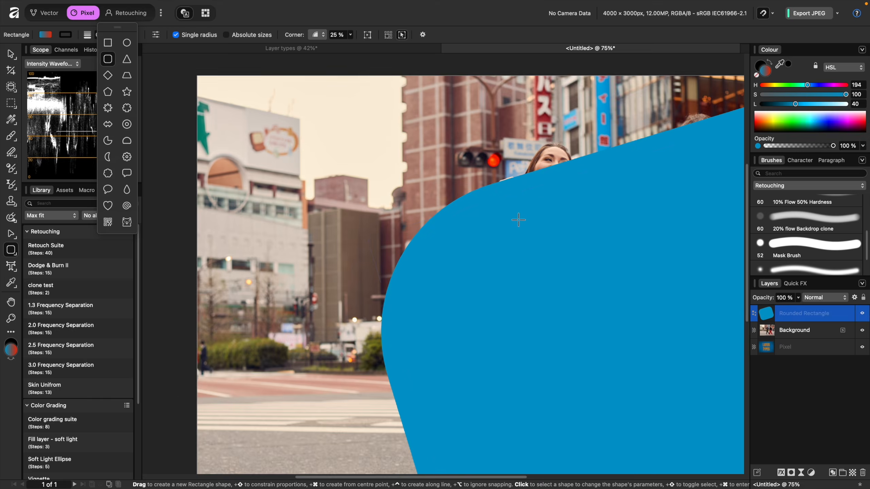
scroll(520, 220, up, 10)
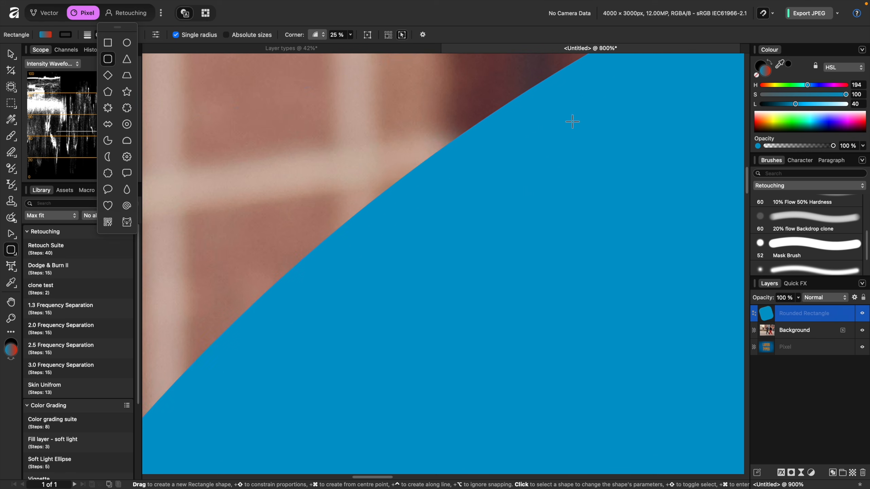
scroll(560, 226, right, 4)
scroll(560, 225, up, 6)
scroll(561, 226, right, 3)
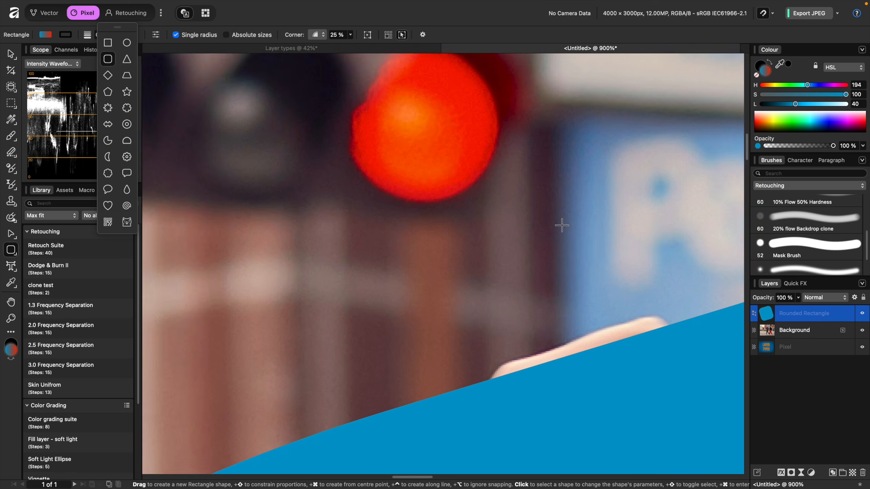
scroll(645, 308, up, 1)
scroll(645, 308, up, 5)
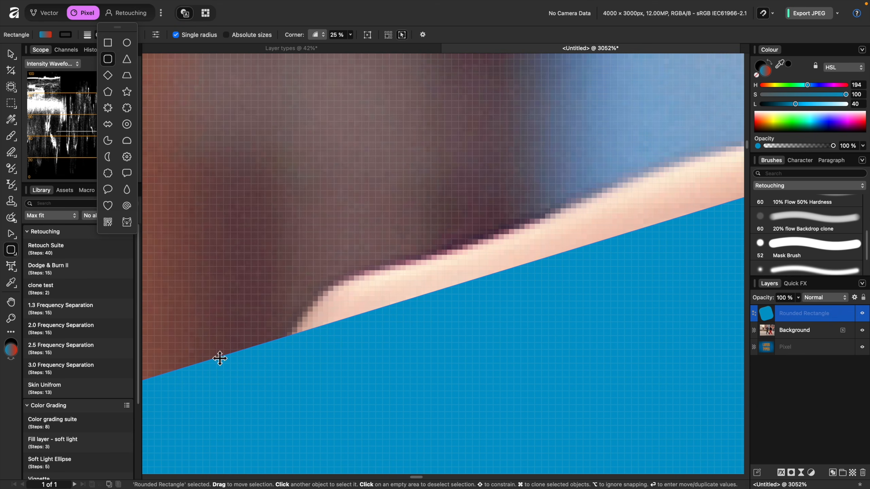
scroll(418, 338, up, 5)
scroll(410, 339, up, 3)
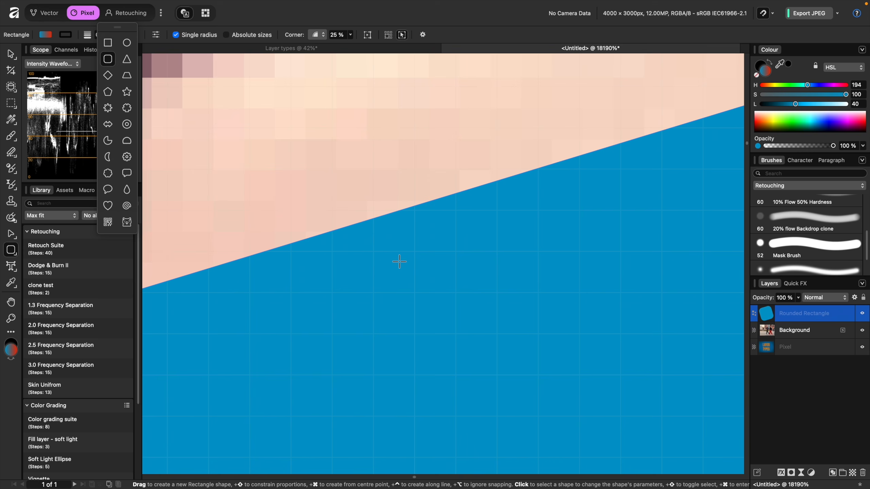
scroll(399, 261, down, 10)
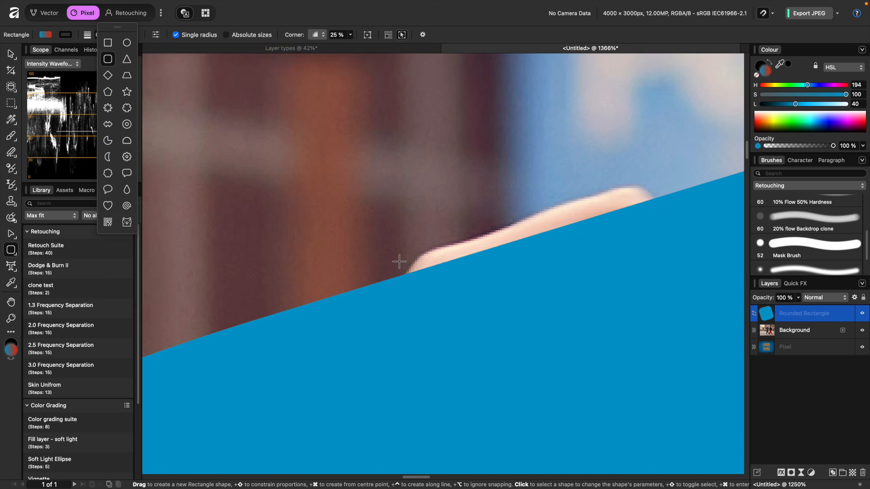
scroll(399, 261, down, 8)
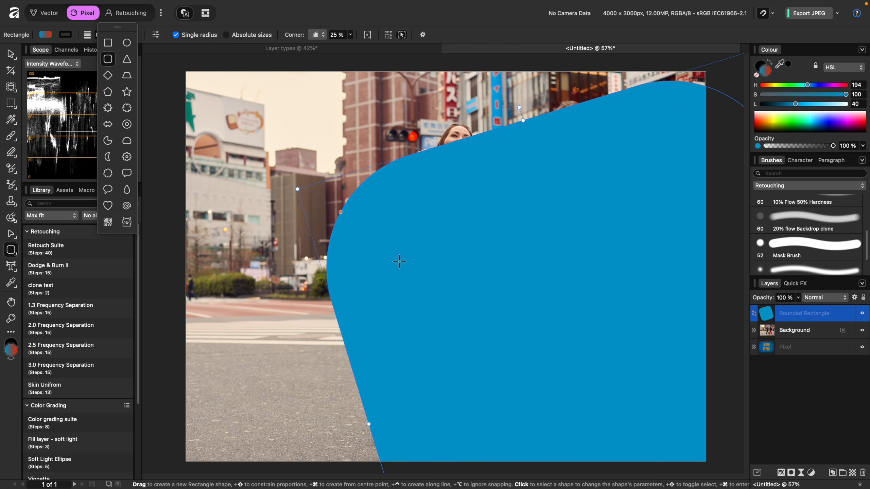
- Try scaling down, rotating and moving the rounded rectangle with the Move tool, and delete the shape
scroll(476, 244, down, 4)
key(v)
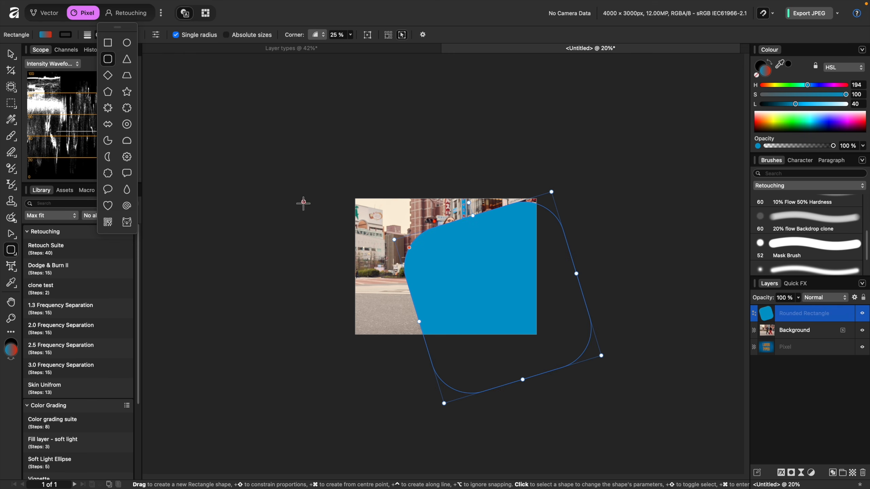
drag(601, 356, 482, 300)
key(super+equal)
key(super+equal)
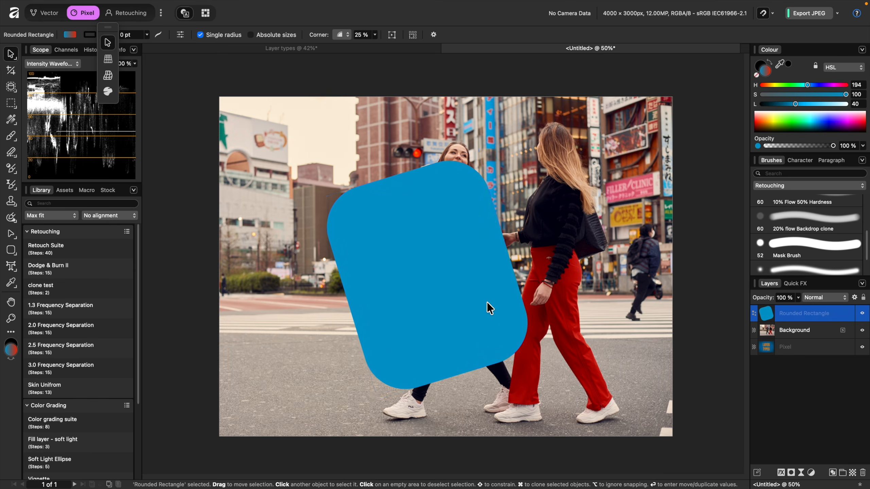
drag(393, 161, 461, 162)
drag(465, 236, 365, 185)
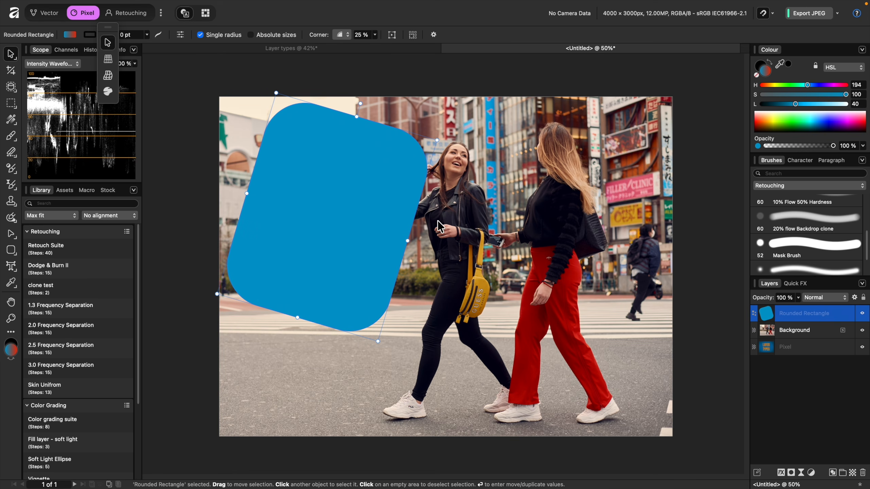
drag(360, 104, 328, 99)
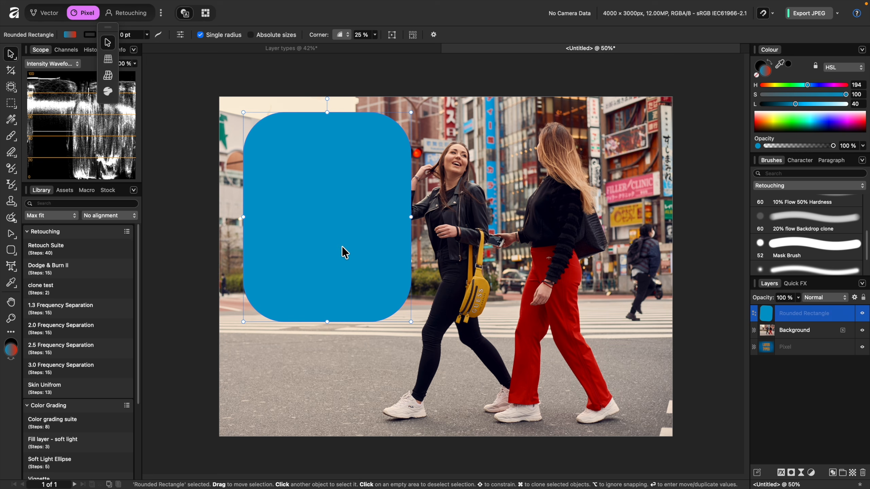
drag(326, 169, 375, 204)
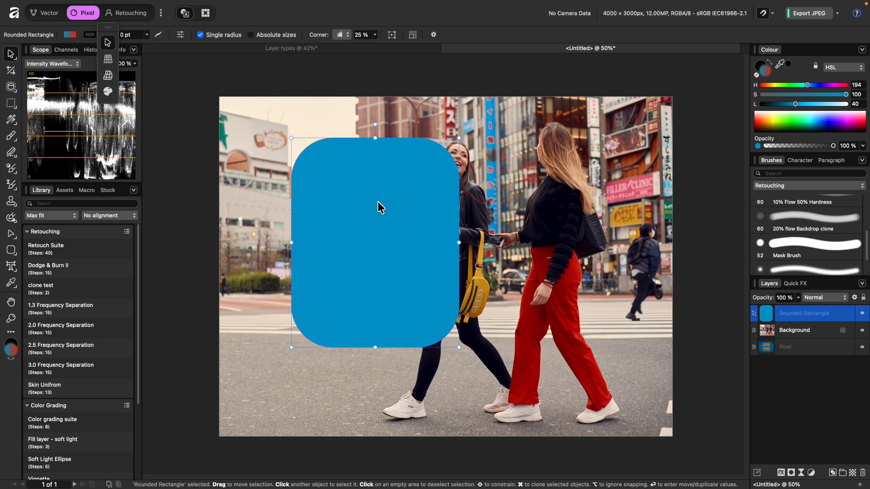
key(Delete)
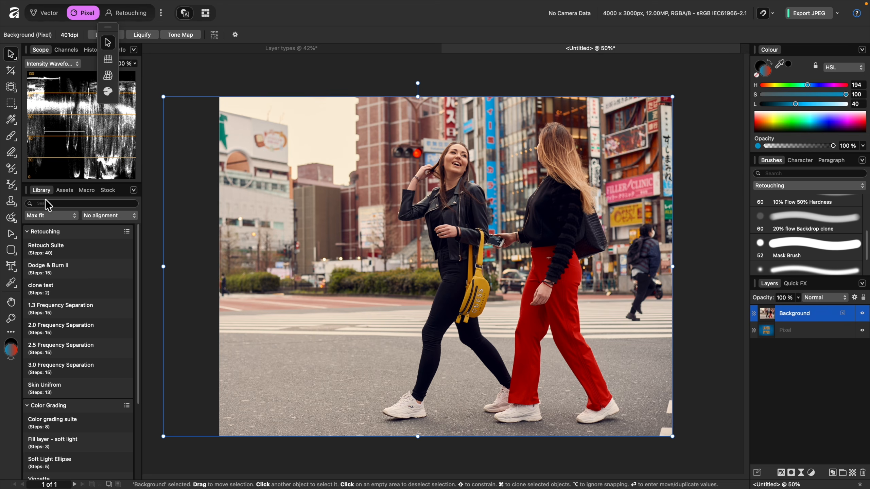
- Draw a five-pointed star over the middle of the photo, and move the floating shape palette clear of the context settings
click(17, 255)
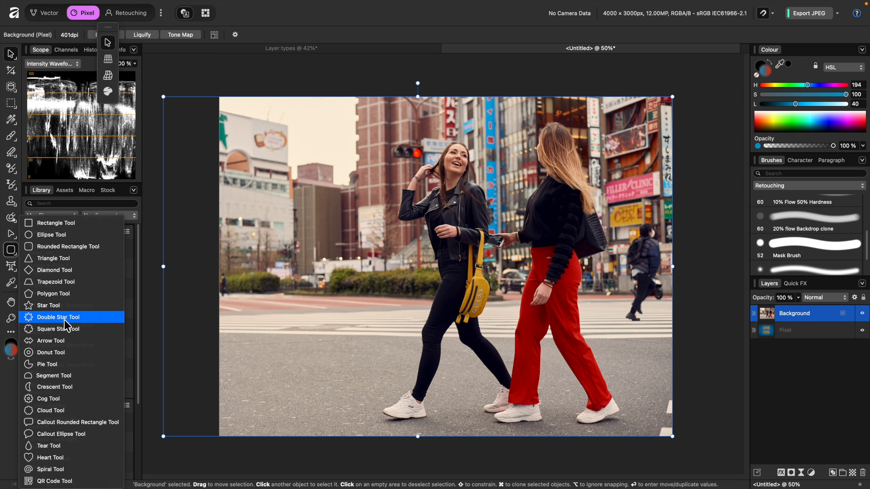
click(55, 305)
drag(319, 207, 522, 391)
drag(118, 27, 170, 70)
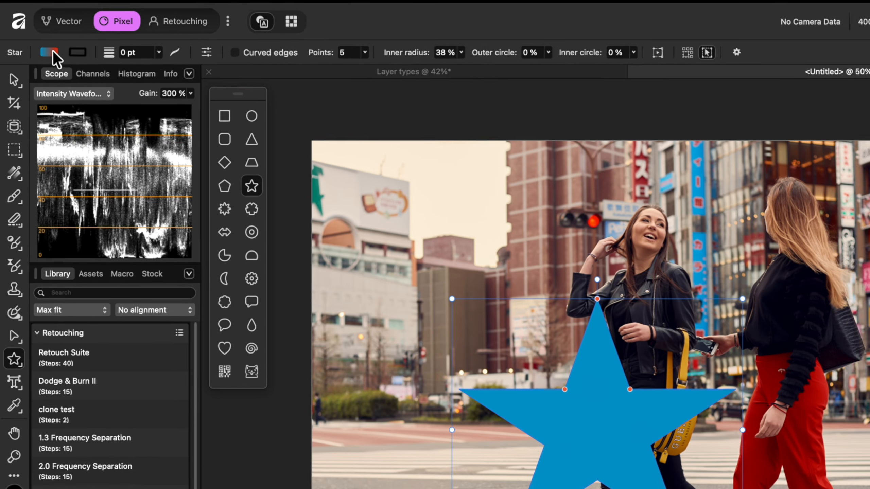
- Change the star's fill to a solid magenta with hue 317, saturation 100 and lightness 50
click(51, 52)
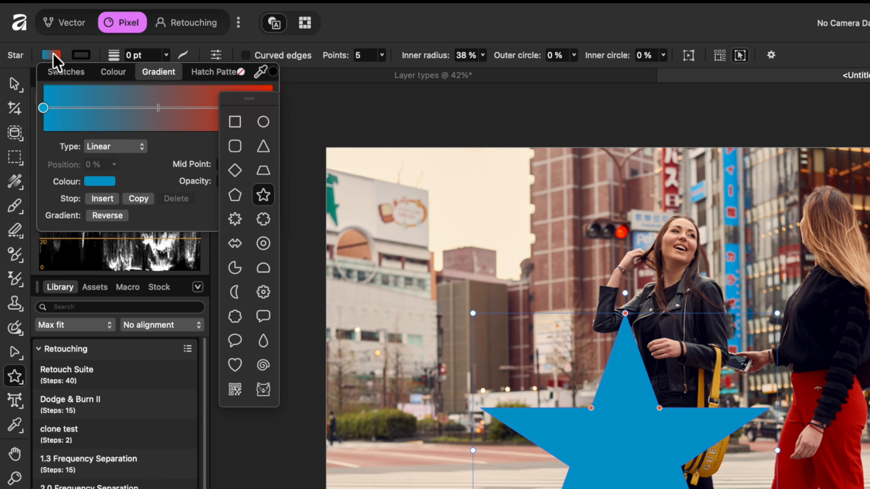
click(115, 71)
drag(165, 121, 191, 125)
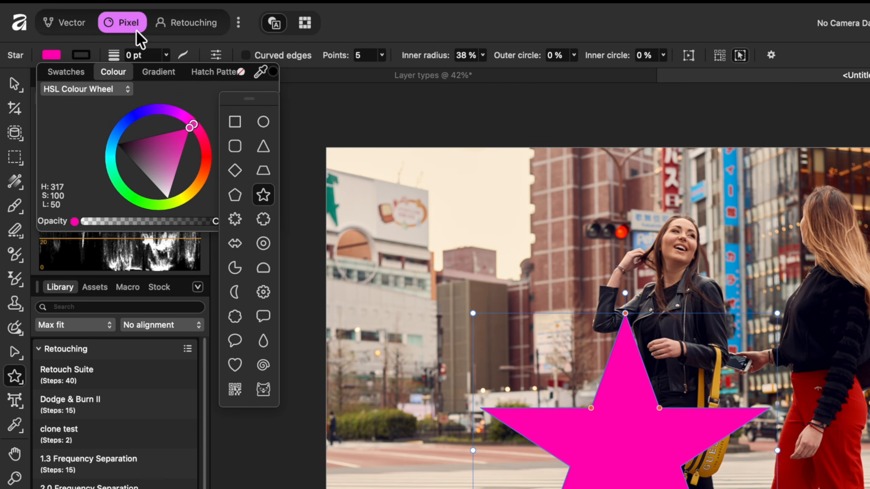
- Give the star a 15 pt wide stroke in pale yellow and deselect the shape
click(81, 54)
drag(168, 123, 162, 156)
click(134, 54)
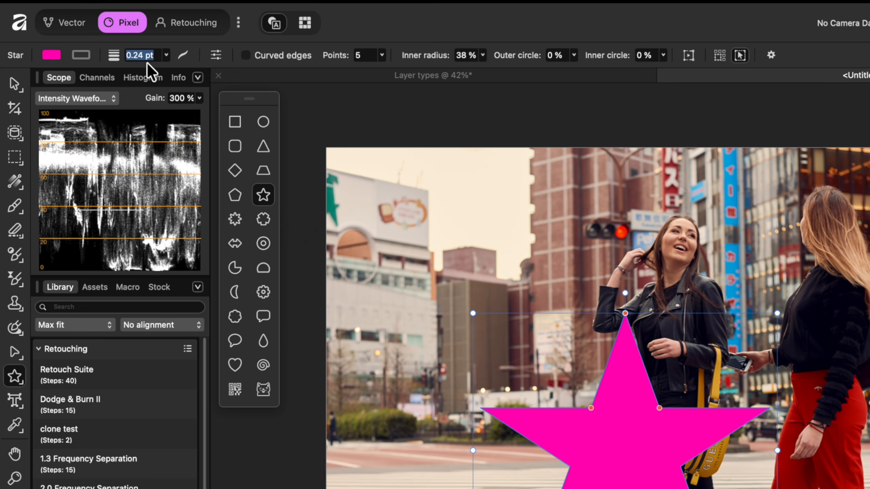
click(166, 55)
drag(164, 70, 213, 79)
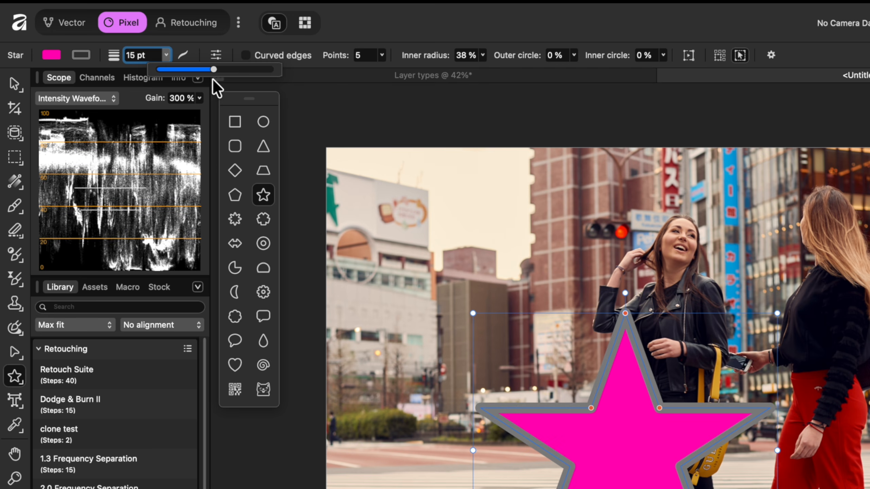
click(83, 54)
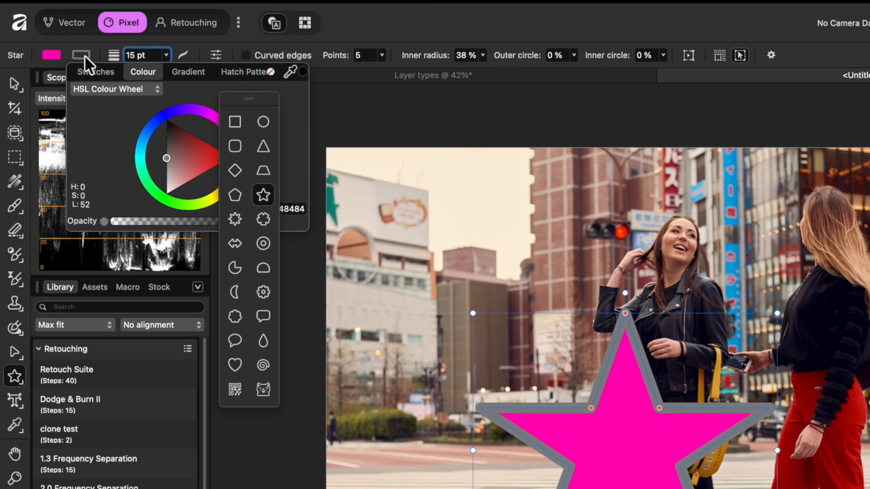
mouse_move(173, 184)
mouse_down()
mouse_move(195, 209)
mouse_move(217, 196)
mouse_up()
click(732, 270)
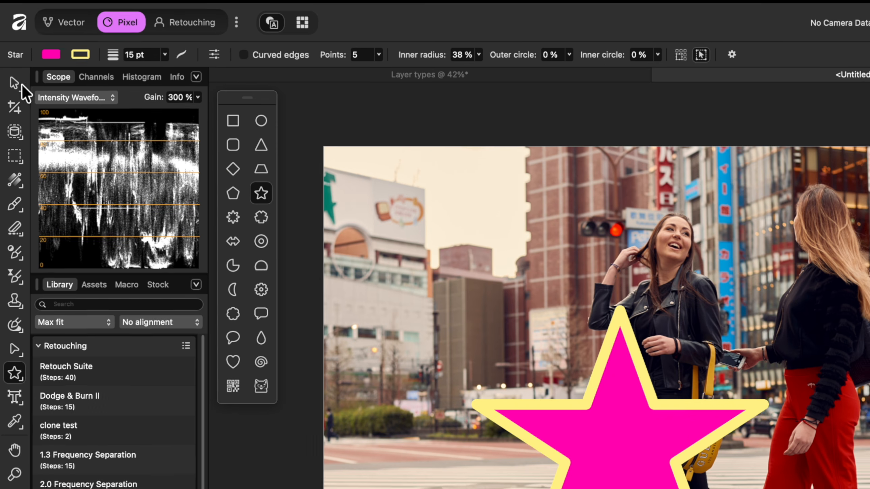
- Try reshaping the star to 12 points with a 64 % inner radius and rotating it, and delete the star
click(19, 86)
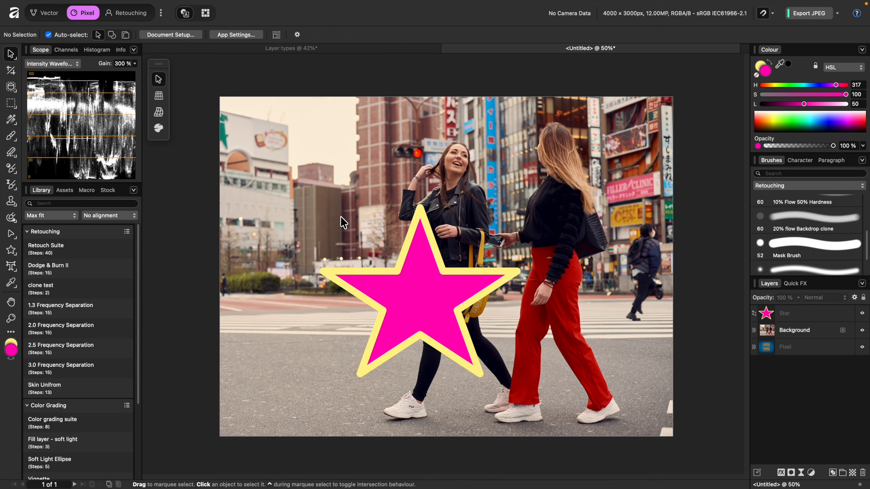
click(588, 437)
drag(416, 299, 420, 291)
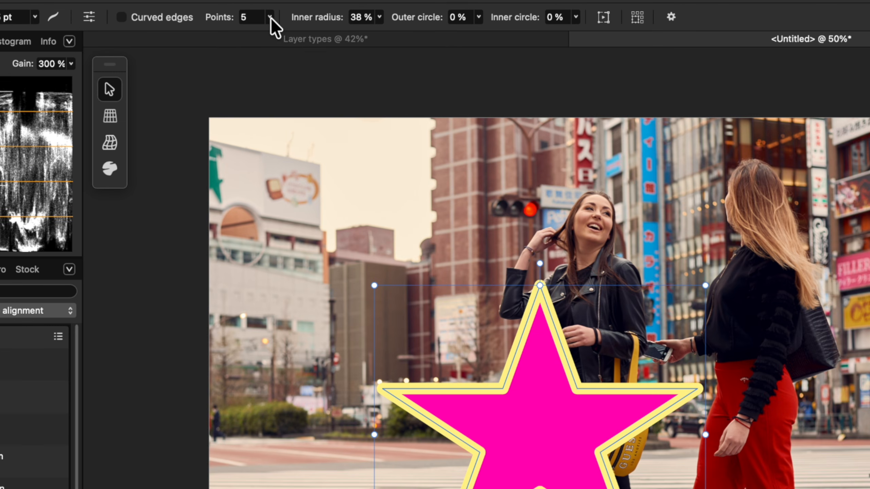
drag(270, 18, 314, 33)
drag(379, 17, 410, 40)
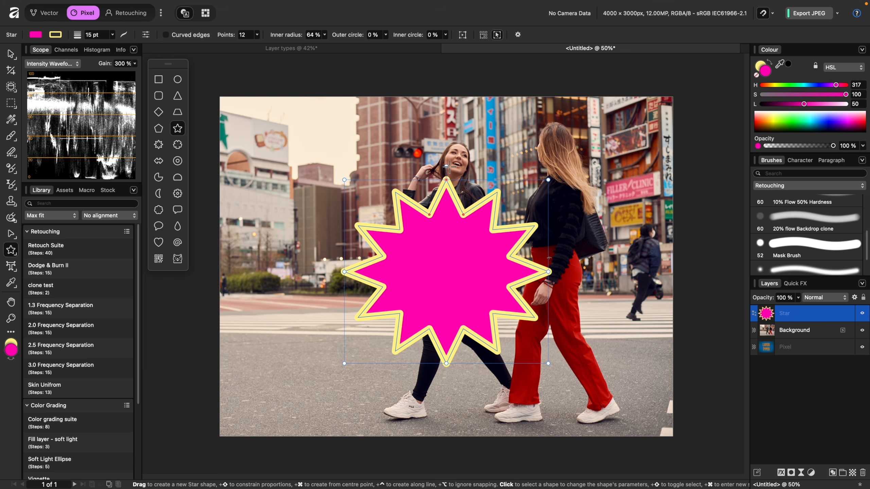
drag(524, 202, 502, 188)
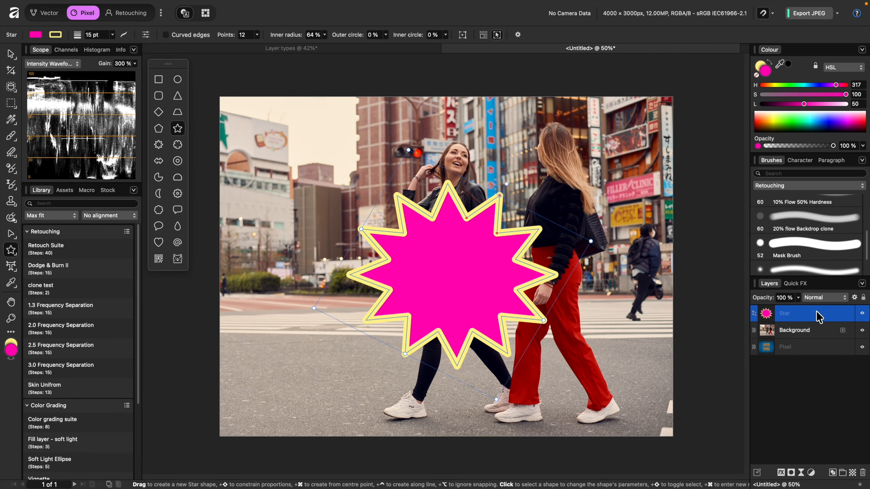
key(Delete)
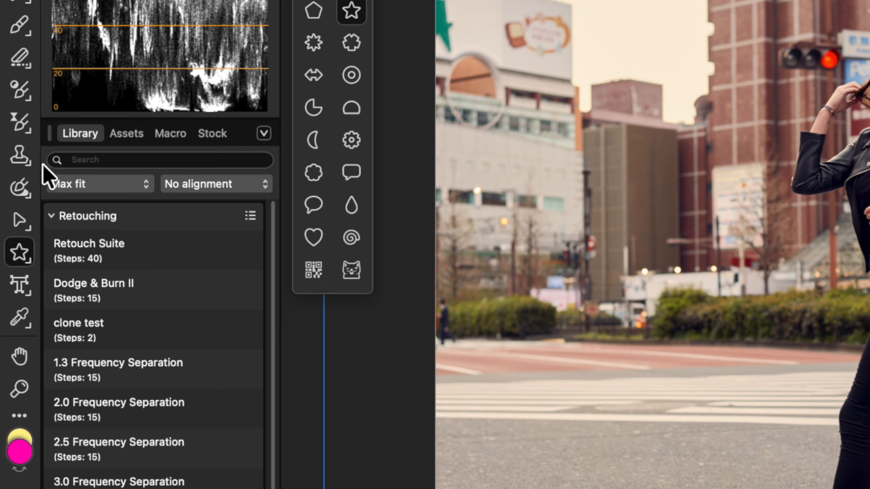
- Draw a closed, freely curved shape around the two women with the Pen tool, ending on its starting node
drag(24, 219, 48, 229)
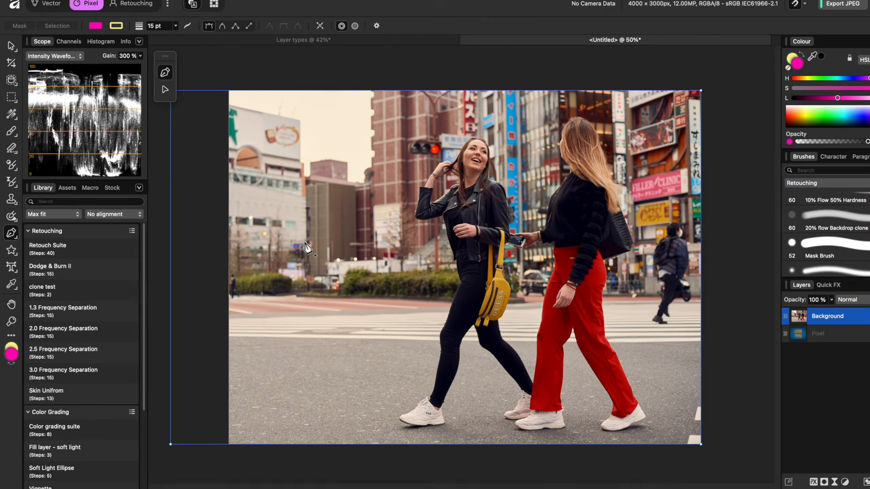
mouse_move(450, 204)
mouse_down()
mouse_move(501, 294)
mouse_move(560, 270)
mouse_up()
drag(596, 207, 580, 136)
drag(629, 223, 620, 331)
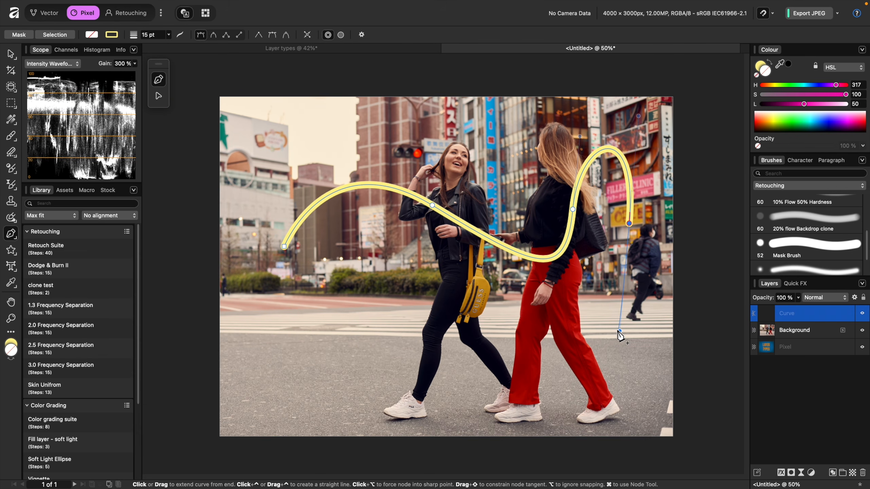
drag(408, 380, 358, 369)
drag(258, 313, 207, 237)
click(285, 247)
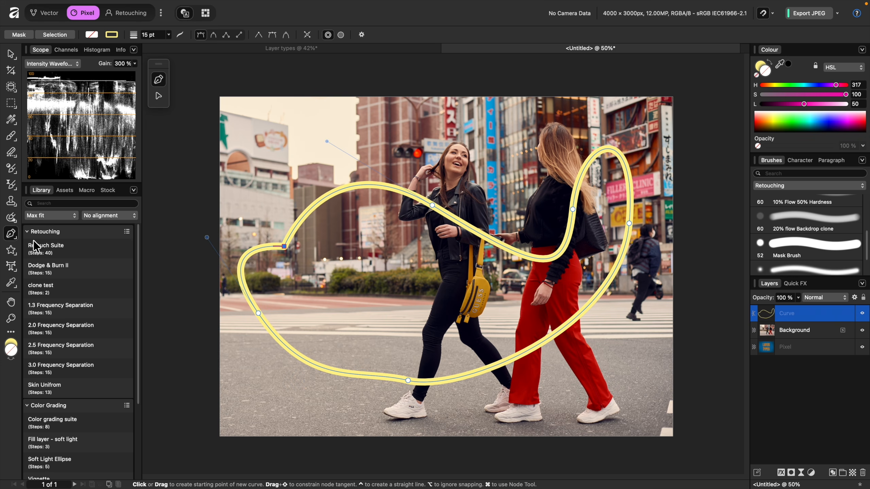
- Smooth the closed curve at its starting node by repositioning that side's control handle with the Node Tool
click(15, 239)
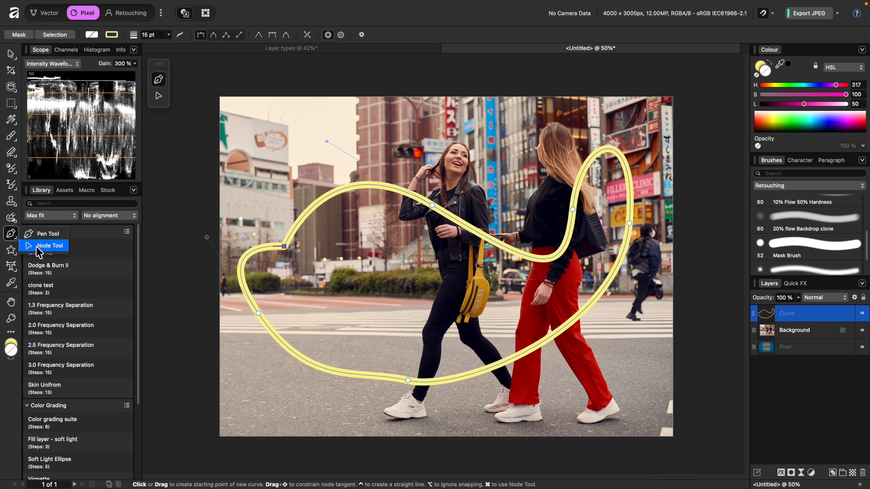
click(48, 248)
drag(207, 238, 264, 283)
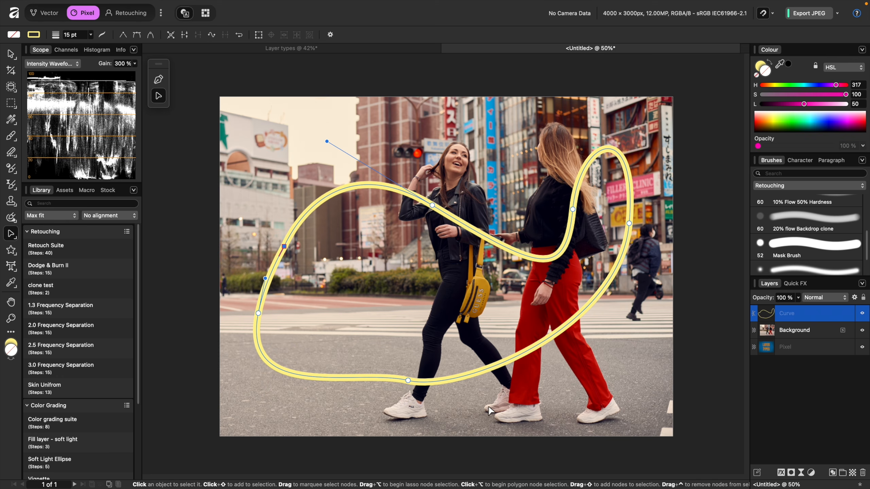
- Reshape the curve's lower edge by lowering and smoothing its bottom node, and pull a new lower-right node and its adjoining segment outward
drag(408, 380, 419, 410)
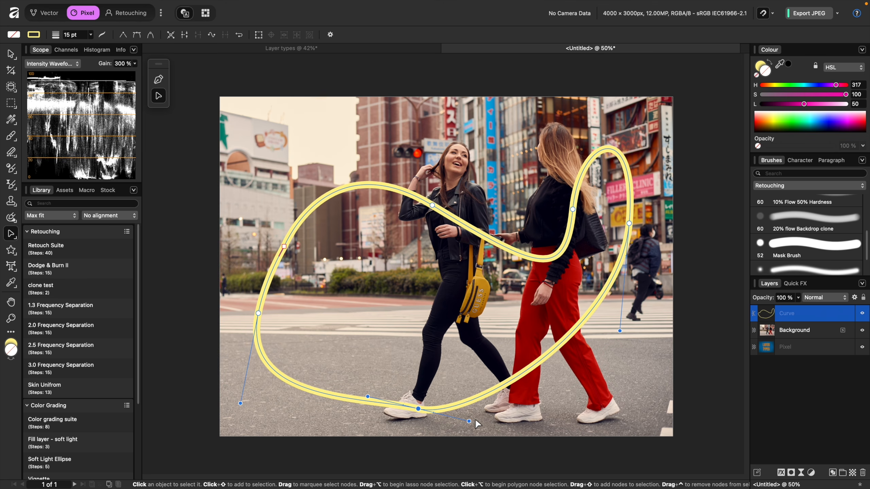
drag(469, 422, 482, 406)
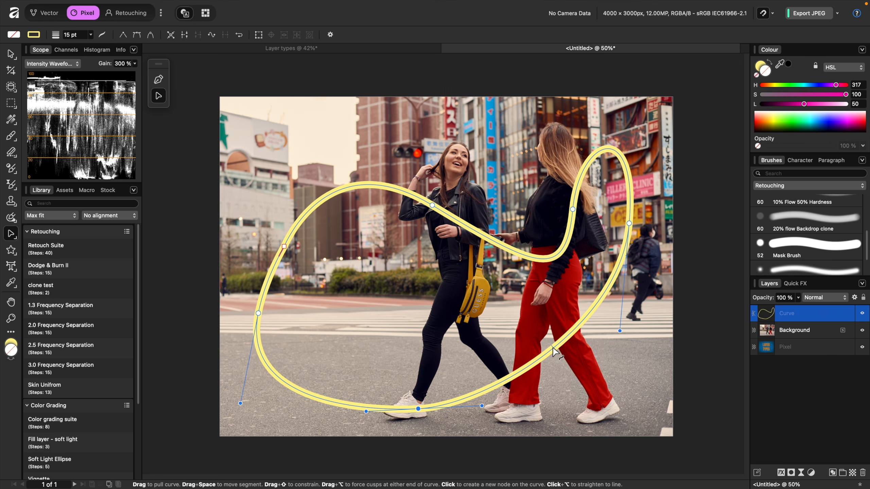
click(553, 346)
drag(552, 346, 578, 364)
drag(624, 274, 626, 311)
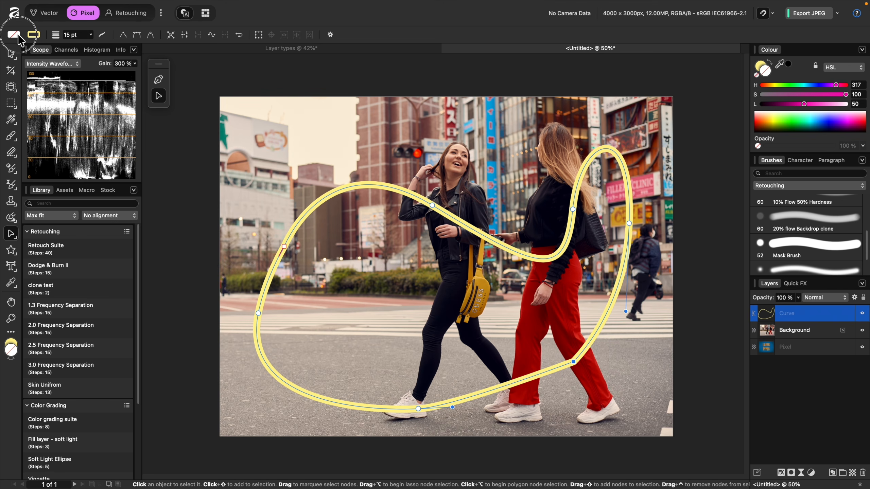
- Fill the curve with red FF0606, lower the node in the middle of its upper edge, and bend the adjoining segments into an S-shape
click(14, 35)
drag(90, 98, 116, 116)
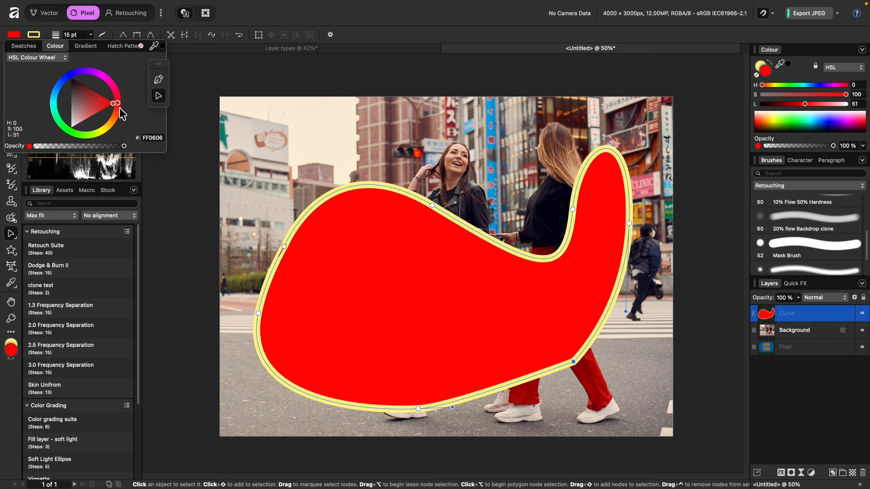
drag(432, 205, 419, 275)
mouse_move(565, 288)
mouse_down()
mouse_move(555, 307)
mouse_move(568, 305)
mouse_up()
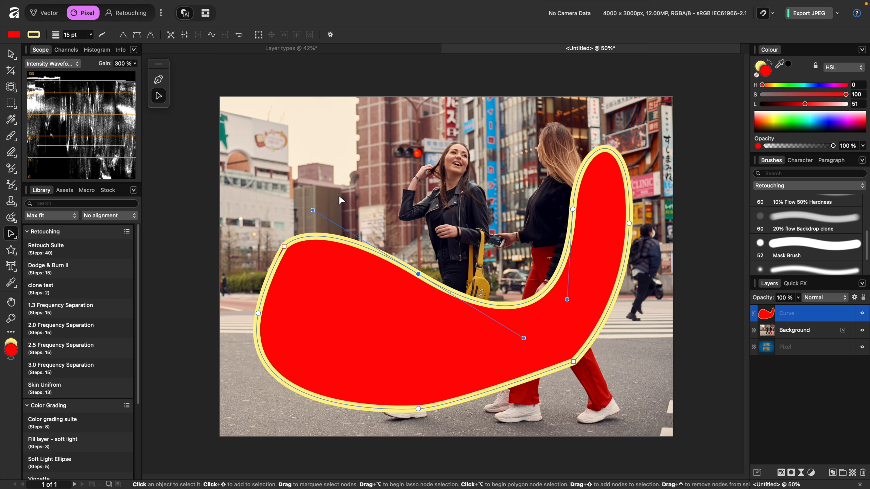
drag(523, 338, 504, 198)
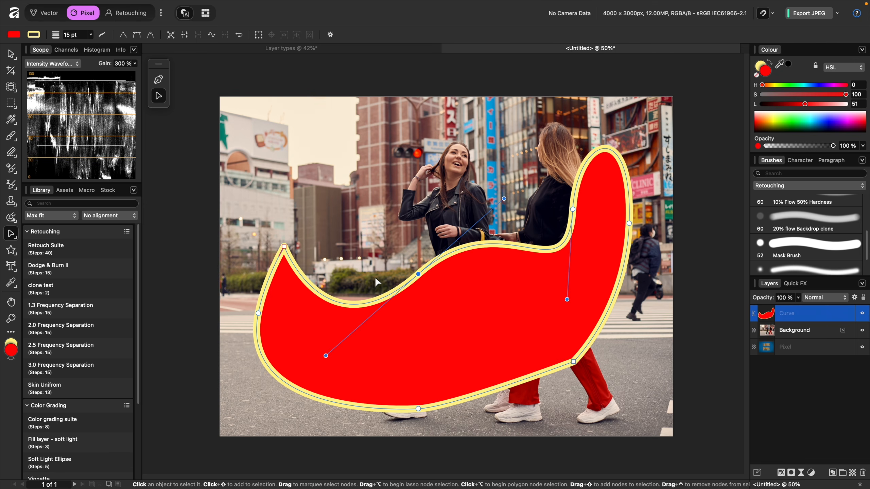
- Examine the curve's edge at high magnification, and delete the curve layer
scroll(497, 267, up, 10)
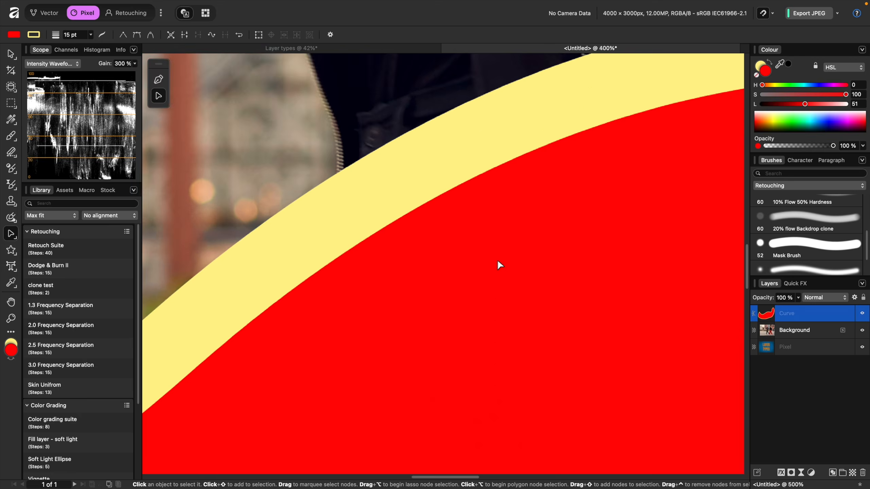
scroll(500, 264, up, 8)
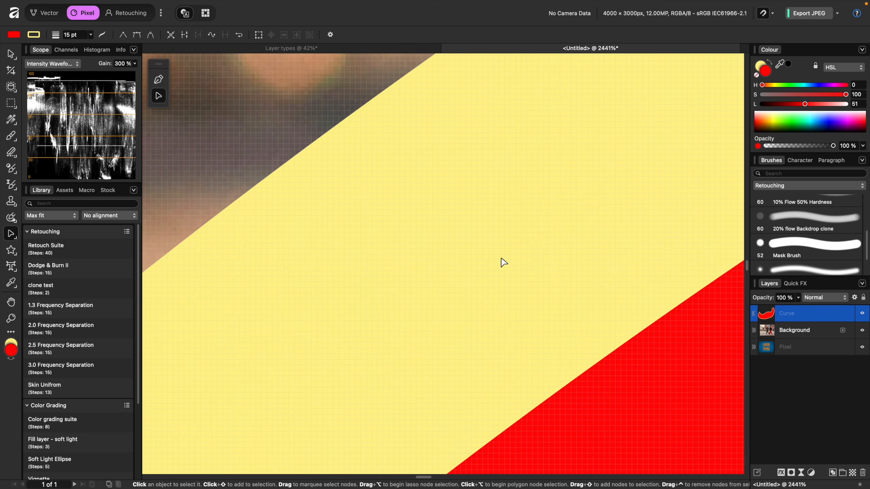
scroll(504, 263, up, 3)
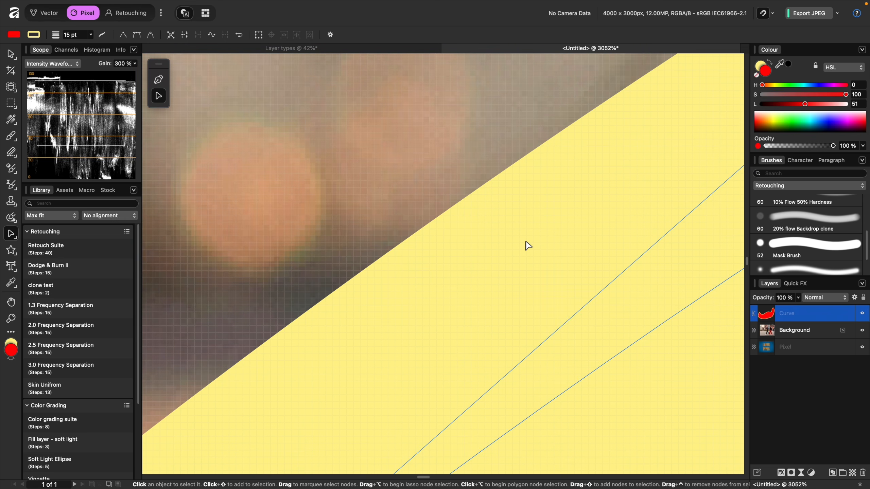
key(super+0)
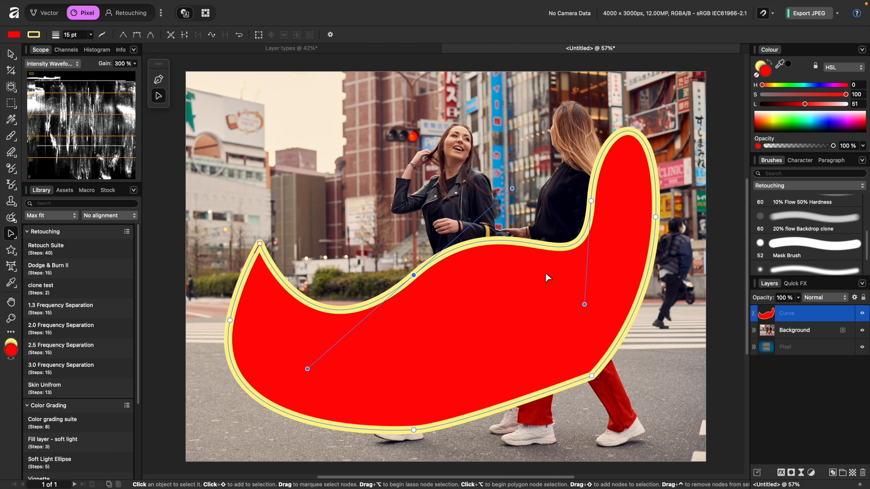
click(796, 329)
click(801, 317)
key(Delete)
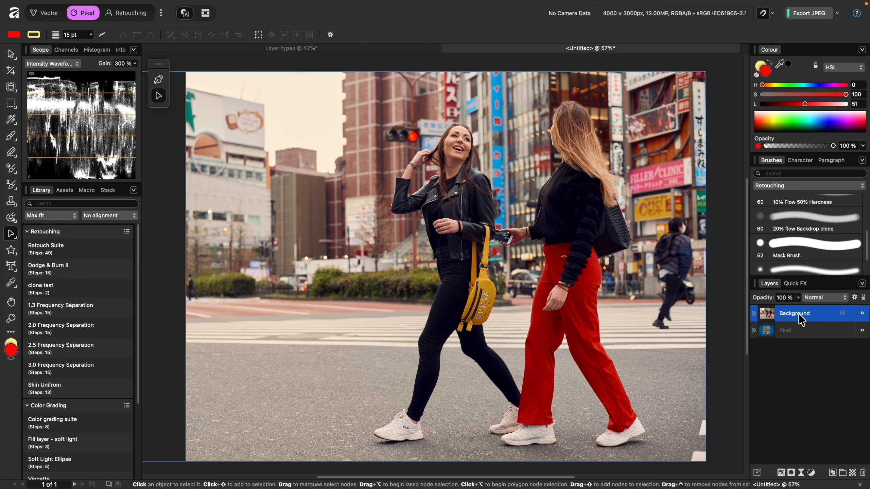
- Add large artistic text reading "BRG" over the buildings in the upper-left part of the photo
click(16, 271)
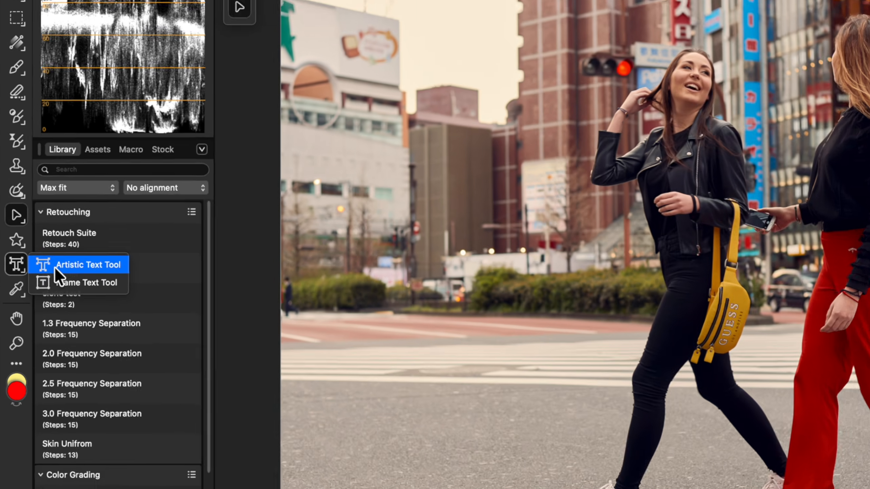
click(82, 263)
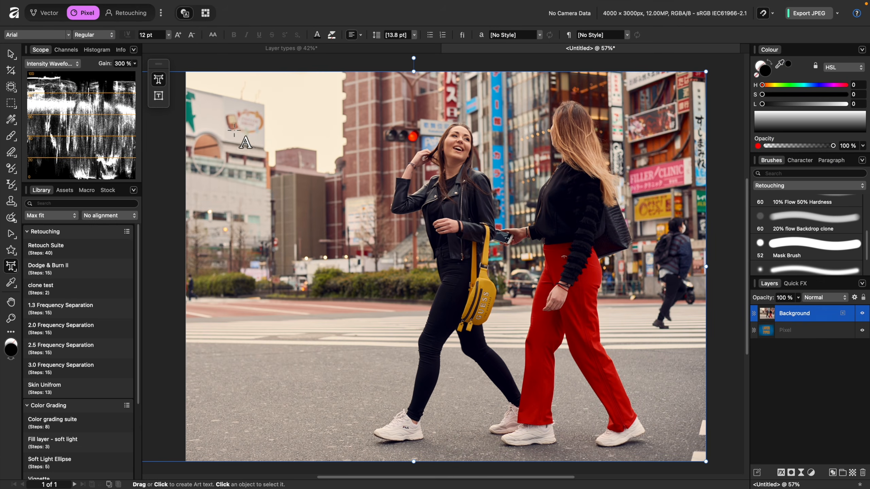
drag(227, 120, 255, 159)
drag(306, 195, 318, 205)
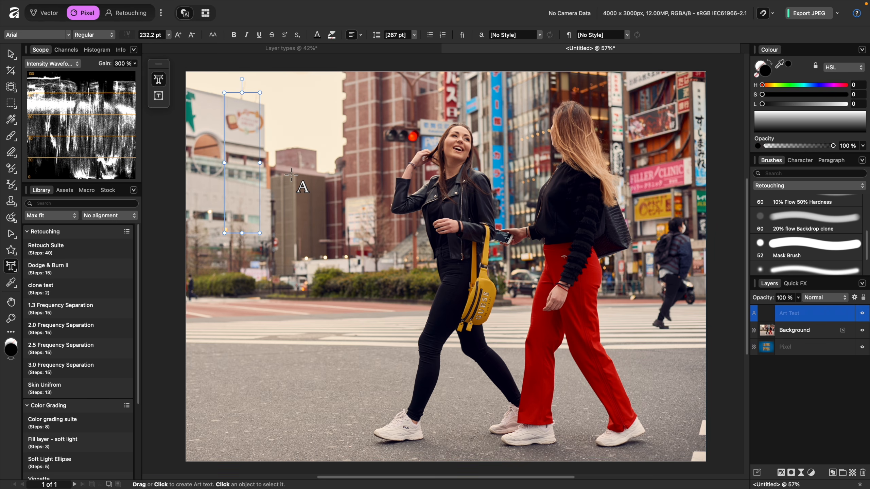
text(BRG)
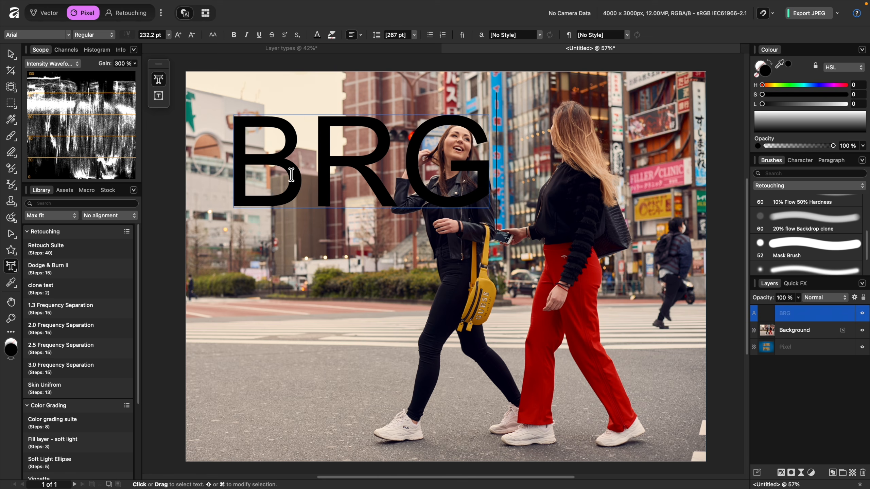
- Set the font of the whole "BRG" text to SC Brandt
key(super+a)
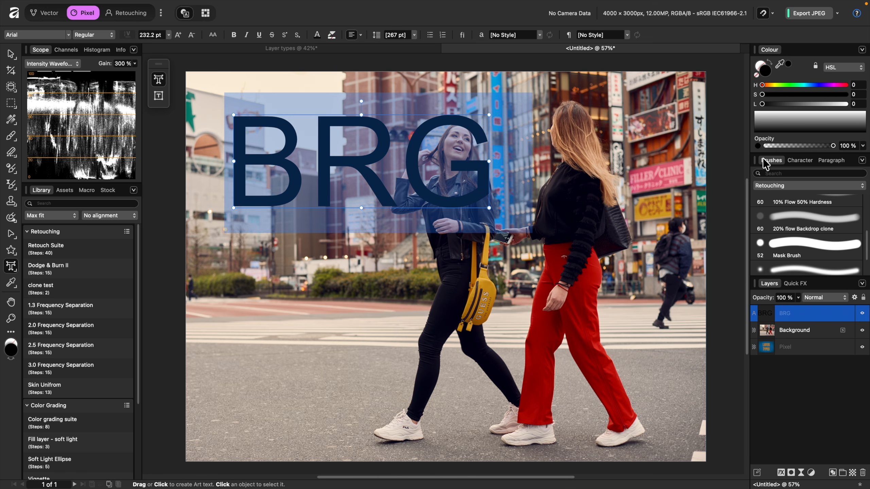
click(800, 161)
click(834, 179)
scroll(827, 282, down, 15)
scroll(828, 281, down, 15)
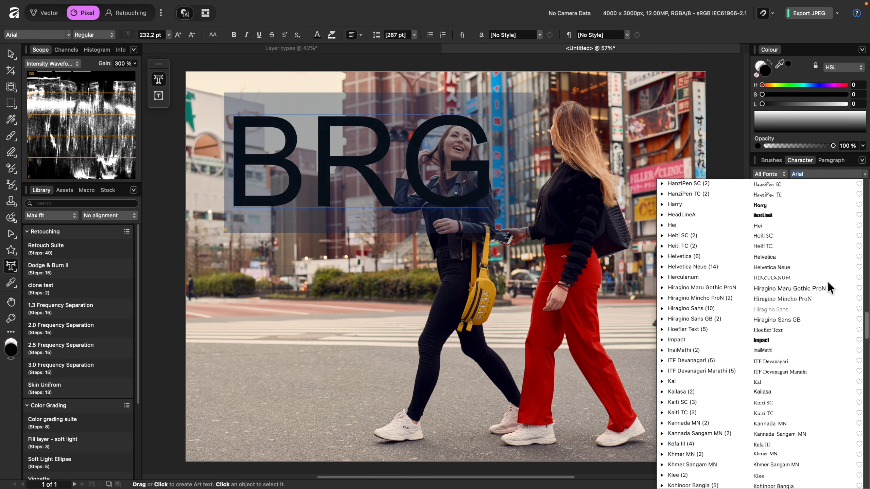
scroll(817, 282, down, 15)
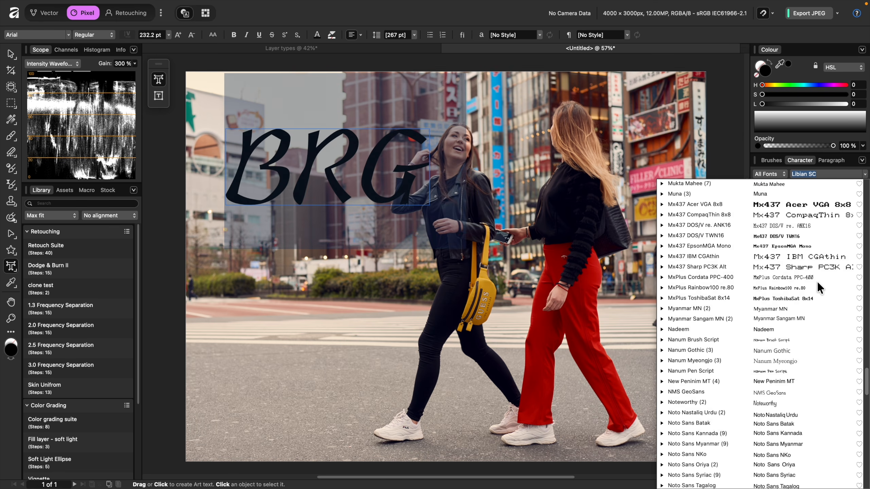
scroll(817, 283, down, 5)
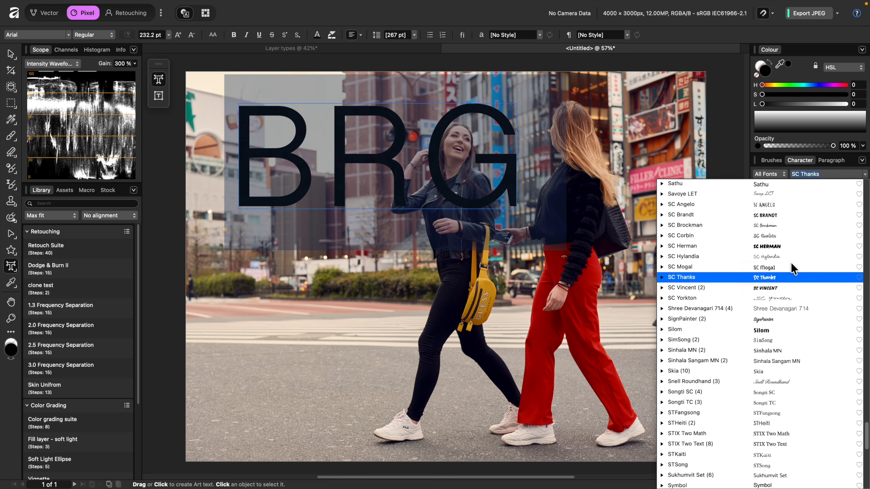
click(765, 216)
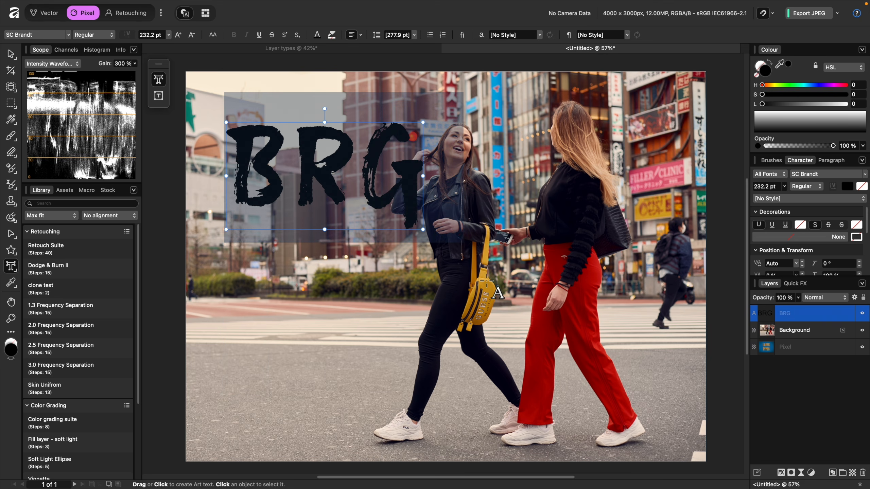
- Move the "BRG" text closer to the photo's upper-left corner and resize it to about 226.5 pt
click(10, 54)
drag(343, 178, 326, 167)
mouse_move(407, 219)
mouse_down()
mouse_move(616, 329)
mouse_move(560, 286)
mouse_move(402, 216)
mouse_up()
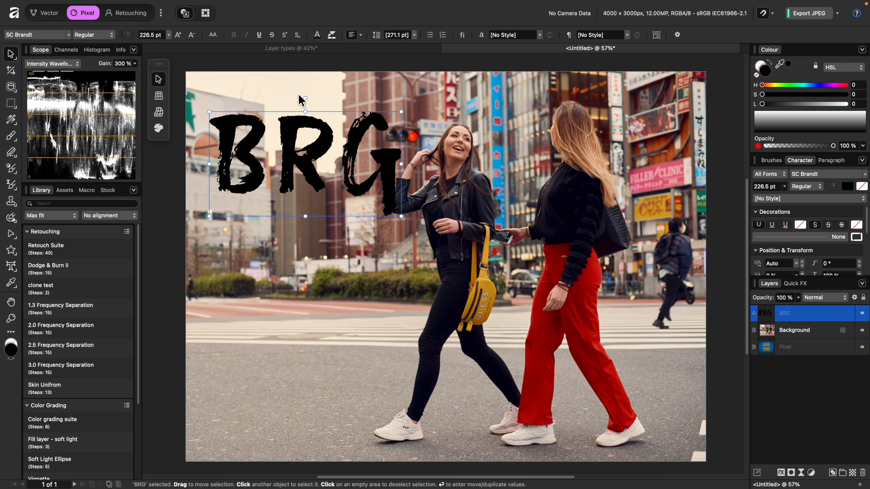
- Try tilting the "BRG" text counter-clockwise and stretching it, and undo these transformations
drag(306, 98, 247, 99)
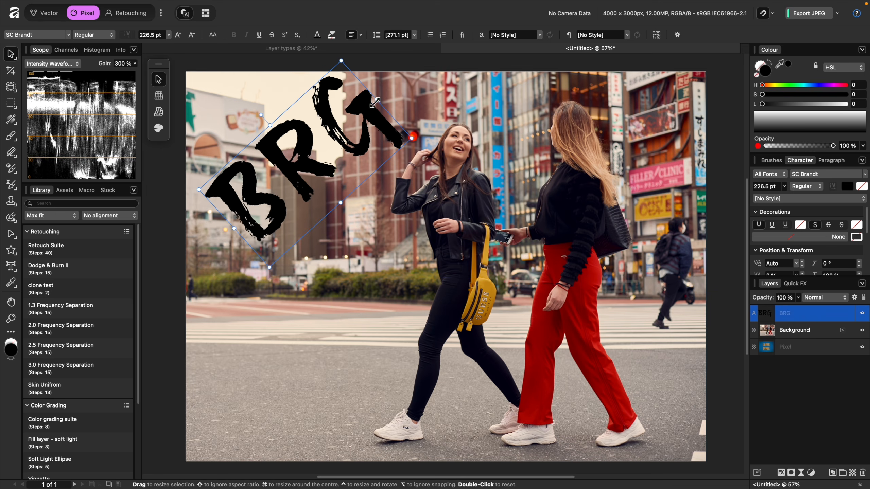
mouse_move(378, 102)
mouse_down()
mouse_move(312, 161)
mouse_move(379, 97)
mouse_up()
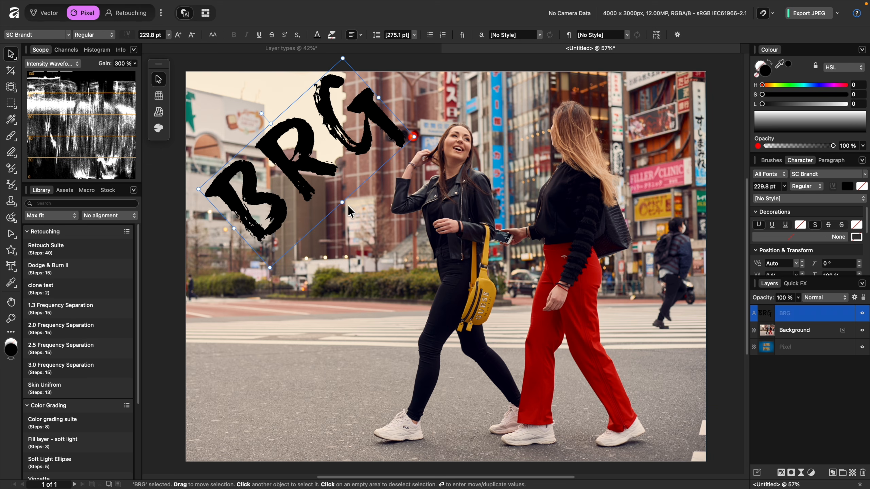
mouse_move(379, 97)
mouse_down()
mouse_move(315, 153)
mouse_move(381, 95)
mouse_up()
drag(344, 201, 383, 233)
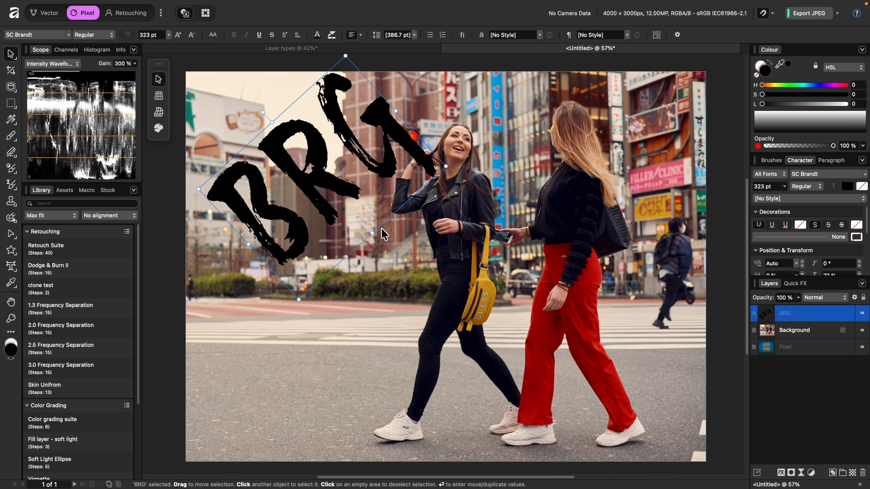
key(super+z)
key(super+z)
key(super+z)
key(super+z)
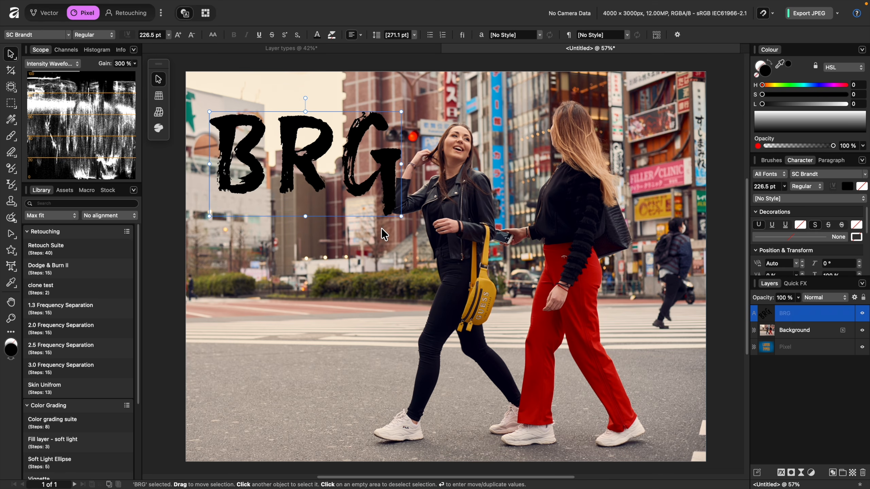
- Below BRG, add 20 pt FS Brabo Bold frame text reading "BRG photogrphay is a youtube channel that teaches photography and photo editing mainly using Affinity software."
key(super+Return)
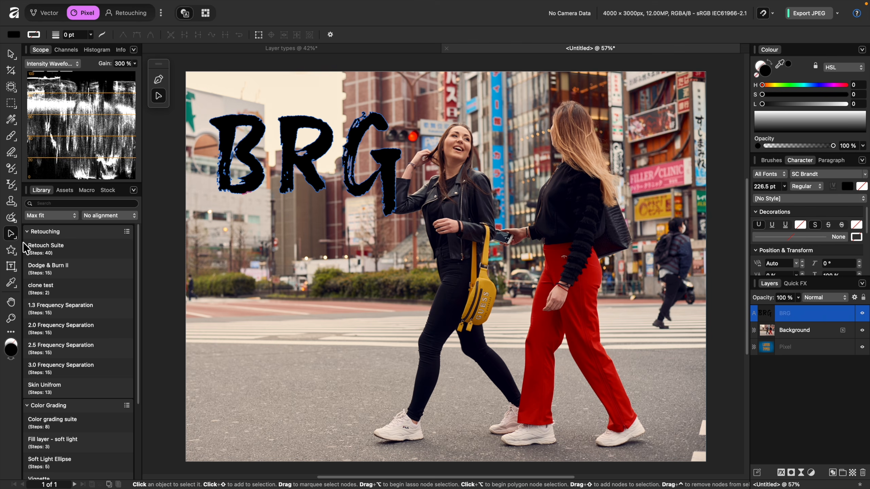
click(15, 272)
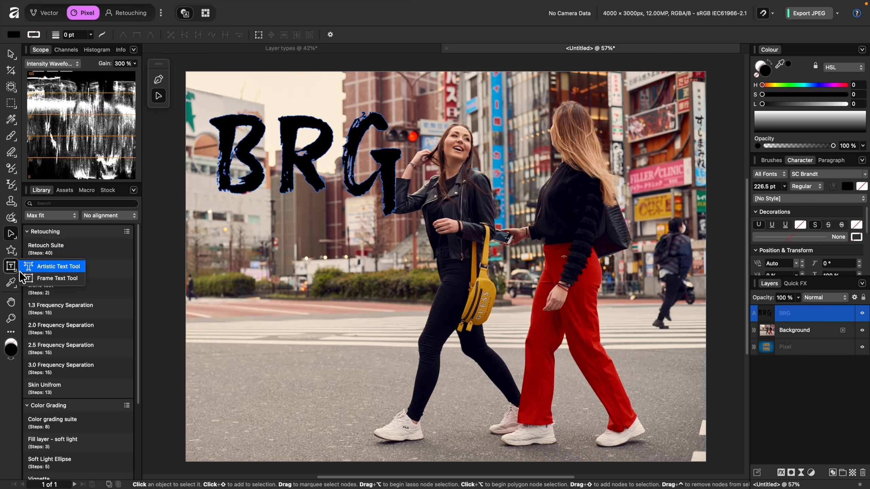
click(36, 278)
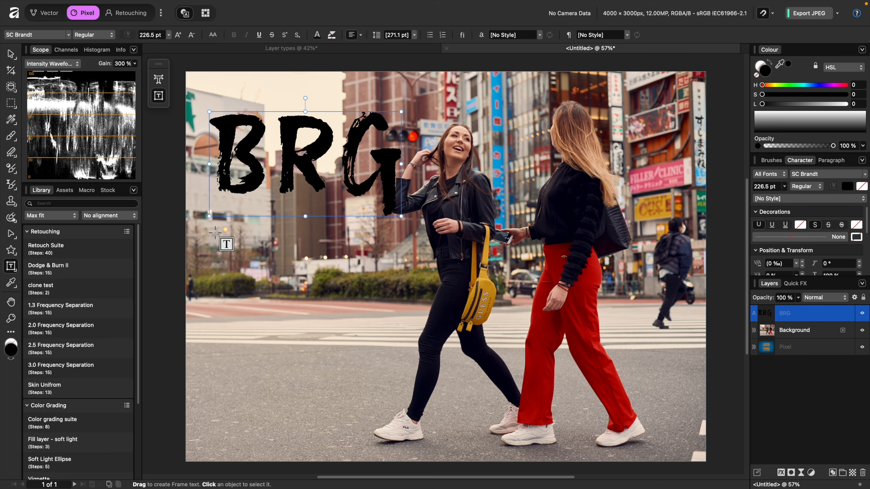
drag(210, 231, 365, 345)
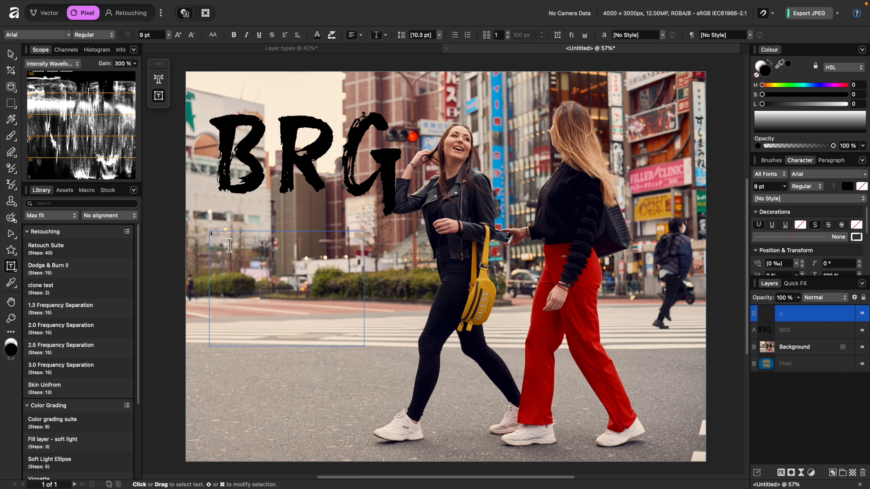
text(BRG photogrphay is a youtube channel that teaches photography and photo editing mainly using Affinity software.)
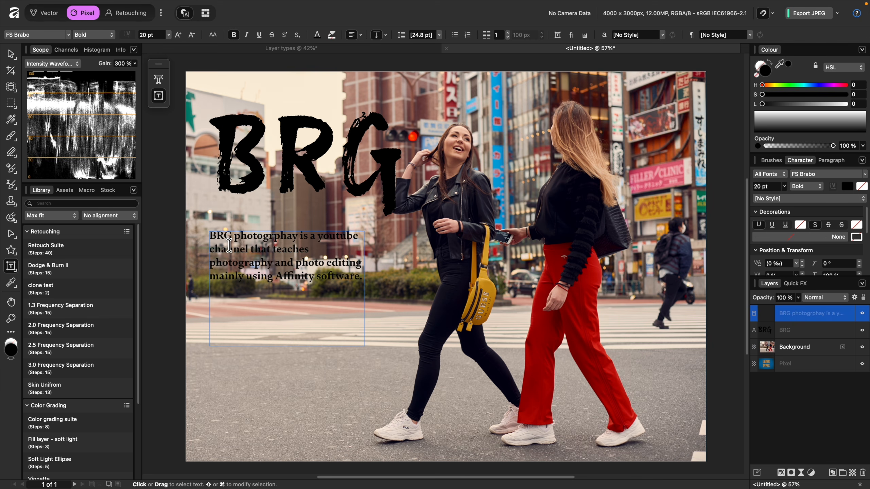
- Narrow the text frame so the paragraph wraps over more lines, place it directly beneath "BRG", and fit its height to the text
drag(364, 289, 305, 291)
drag(257, 346, 257, 424)
mouse_move(305, 328)
mouse_down()
mouse_move(266, 329)
mouse_move(292, 331)
mouse_up()
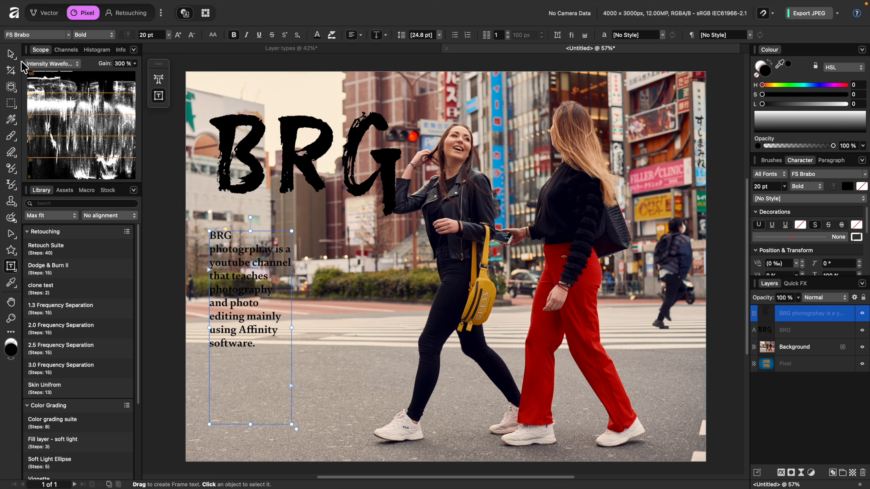
click(12, 56)
drag(256, 302, 263, 275)
drag(300, 302, 319, 302)
drag(268, 397, 272, 312)
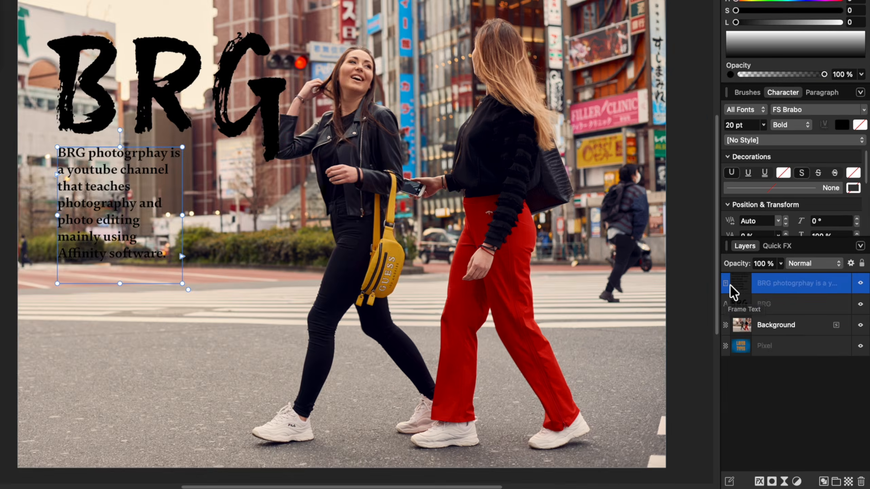
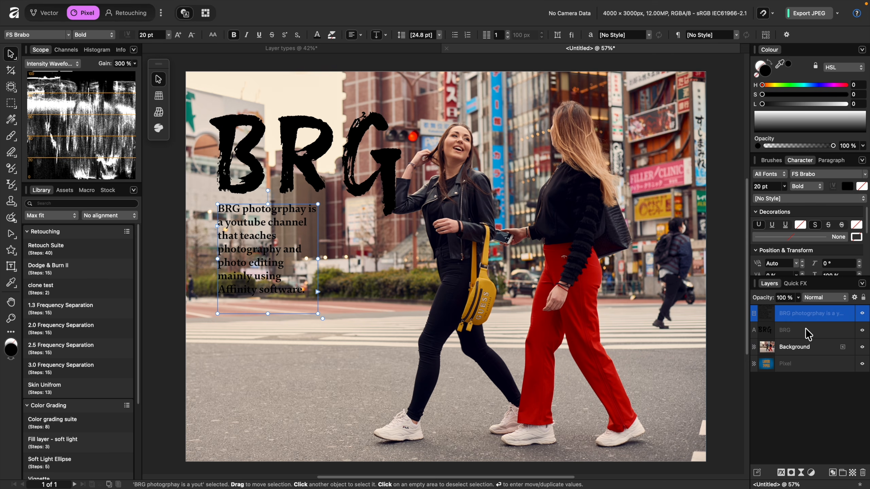
- Draw a tall red rectangle with a pale yellow outline beside the paragraph, partly covering the woman in black
click(11, 250)
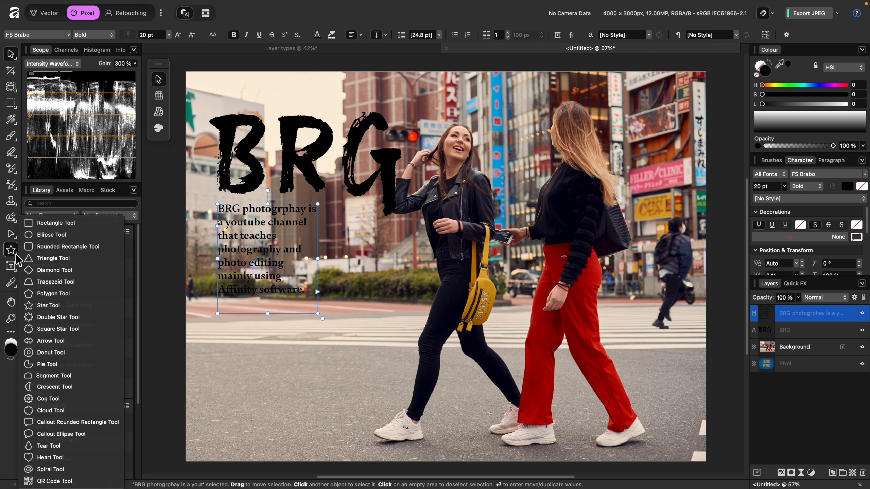
click(37, 225)
mouse_move(333, 202)
mouse_down()
mouse_move(369, 224)
mouse_move(420, 339)
mouse_move(446, 369)
mouse_up()
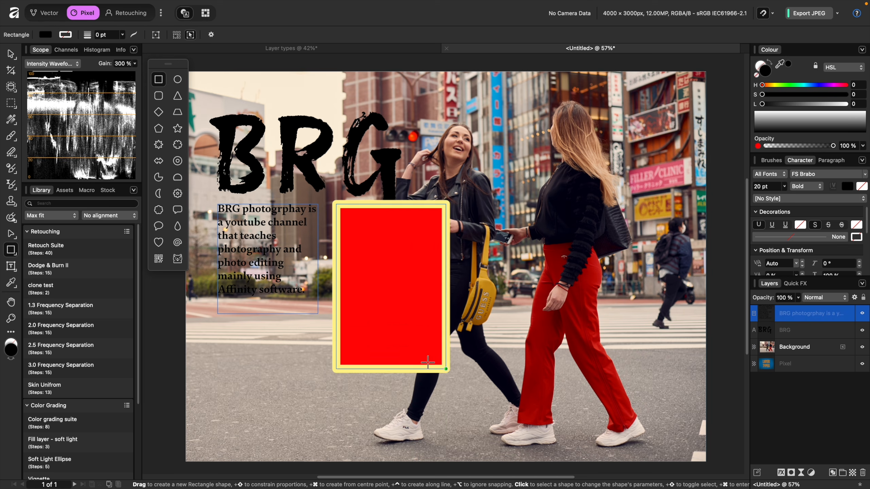
- Remove the rectangle's outline and change its fill to dark blue (H 198, S 96, L 31)
click(64, 35)
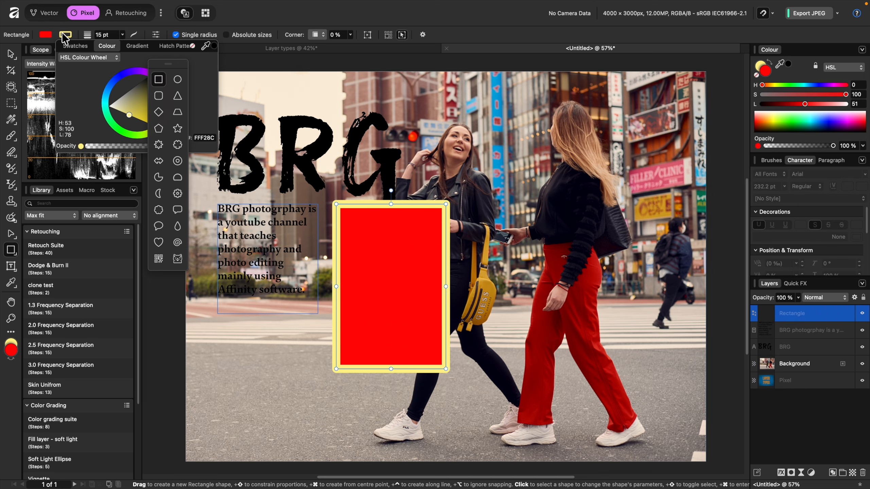
click(193, 46)
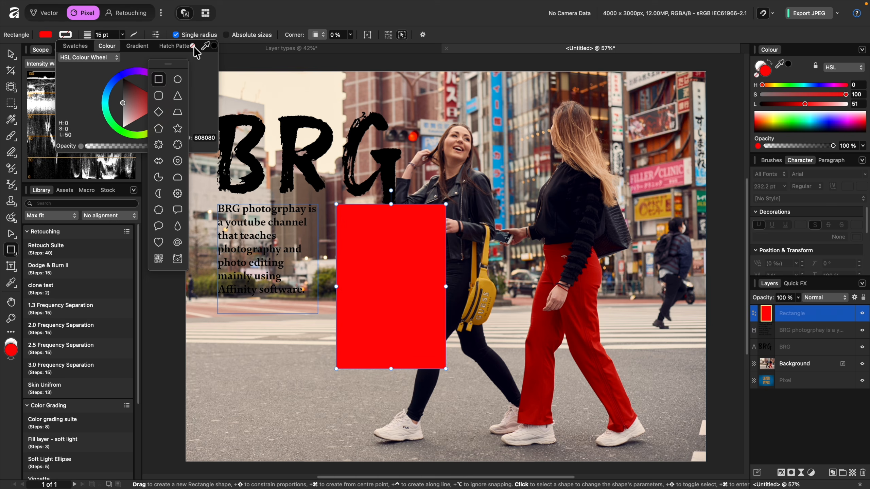
click(47, 36)
drag(119, 94, 94, 101)
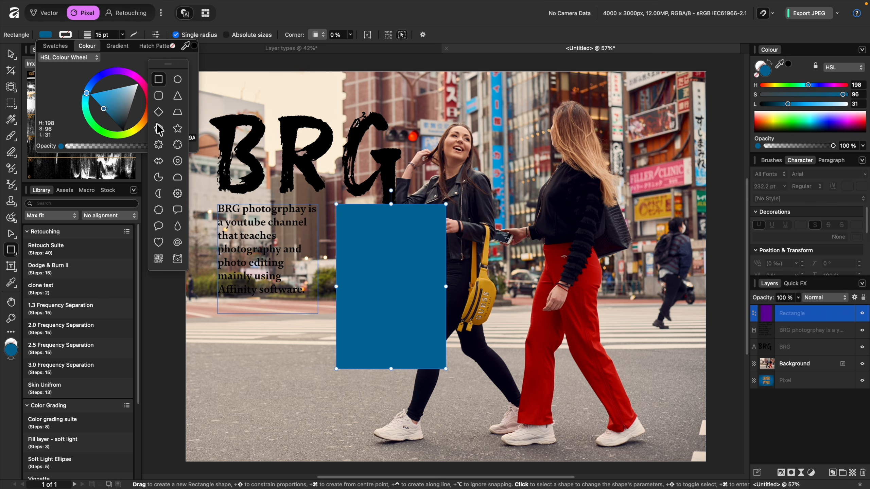
click(274, 219)
- Move the blue rectangle beneath "BRG" and behind the paragraph, and widen the text frame to the rectangle's width
key(v)
drag(368, 244, 250, 245)
drag(806, 331, 807, 318)
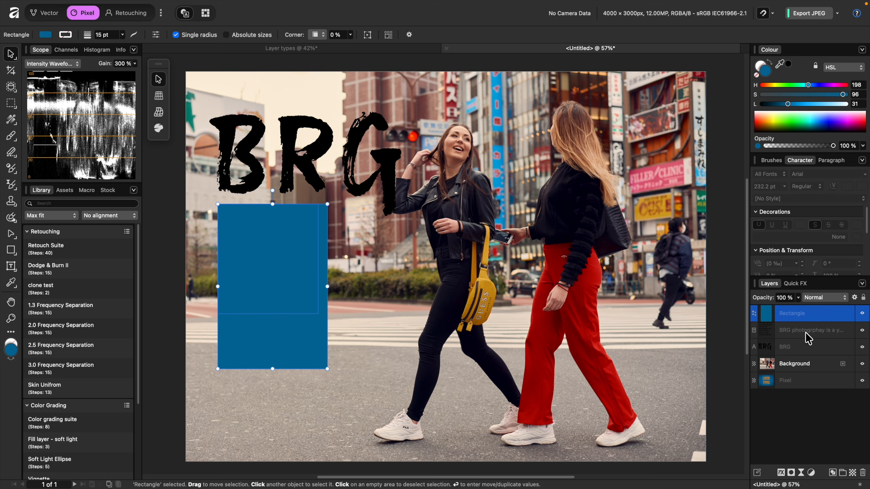
drag(739, 180, 739, 173)
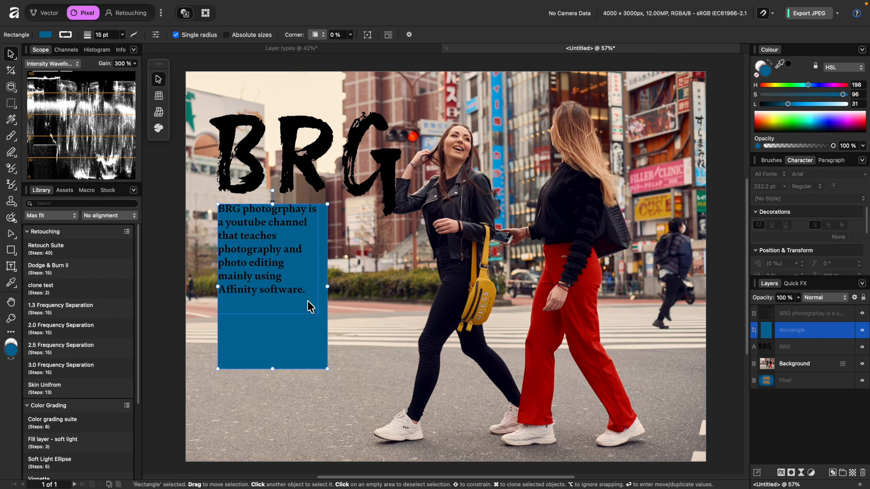
click(308, 301)
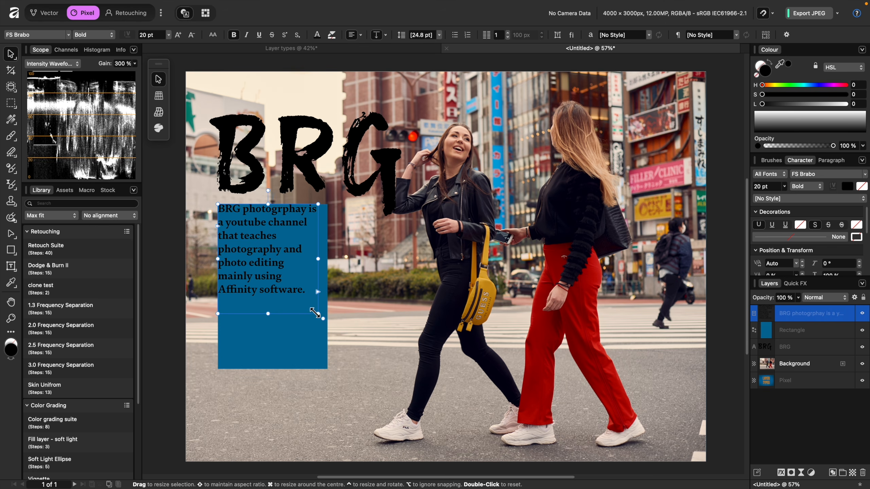
mouse_move(318, 314)
mouse_down()
mouse_move(326, 320)
mouse_move(338, 294)
mouse_move(397, 329)
mouse_move(353, 285)
mouse_move(328, 290)
mouse_move(326, 314)
mouse_up()
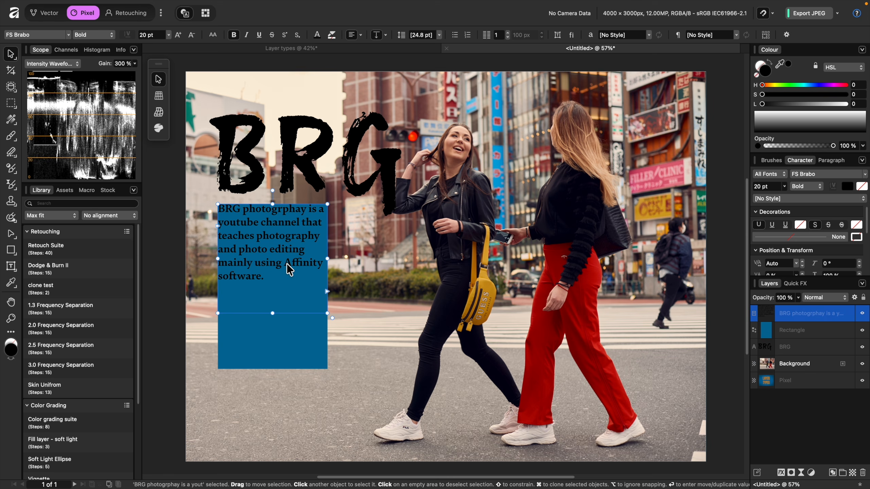
- Delete the separate paragraph frame and convert the blue rectangle into a text frame containing the copied BRG paragraph
drag(290, 268, 604, 268)
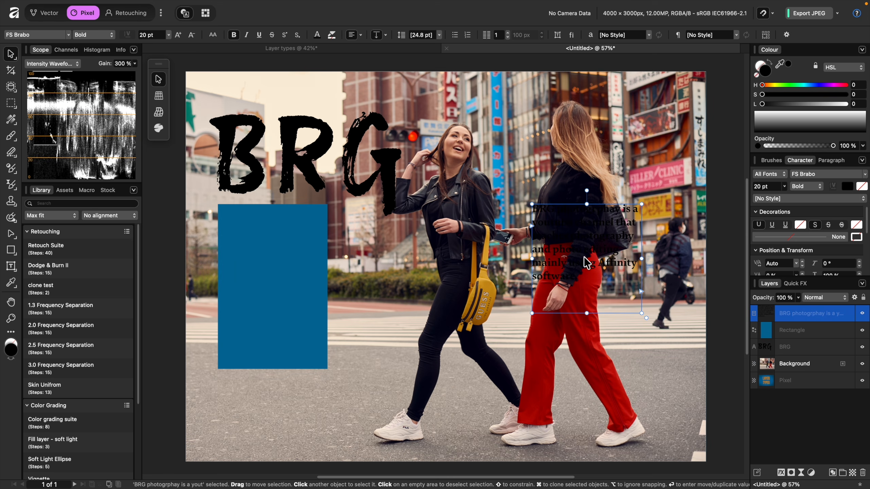
key(Delete)
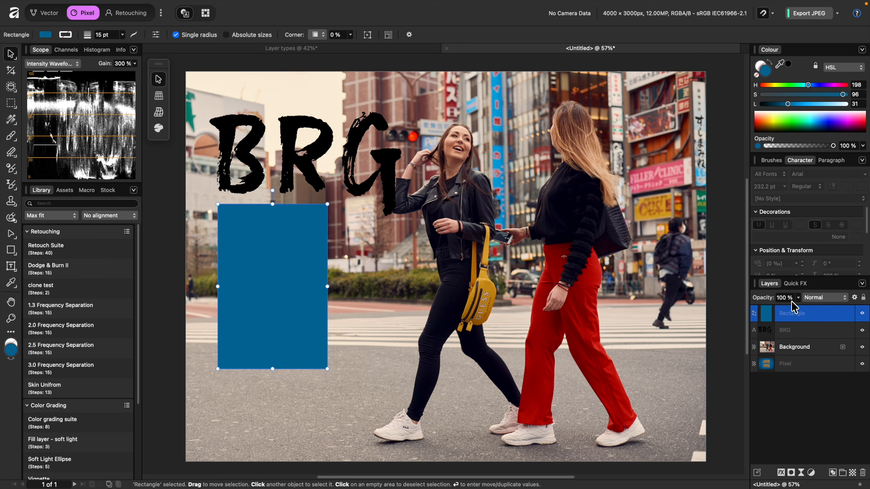
click(12, 268)
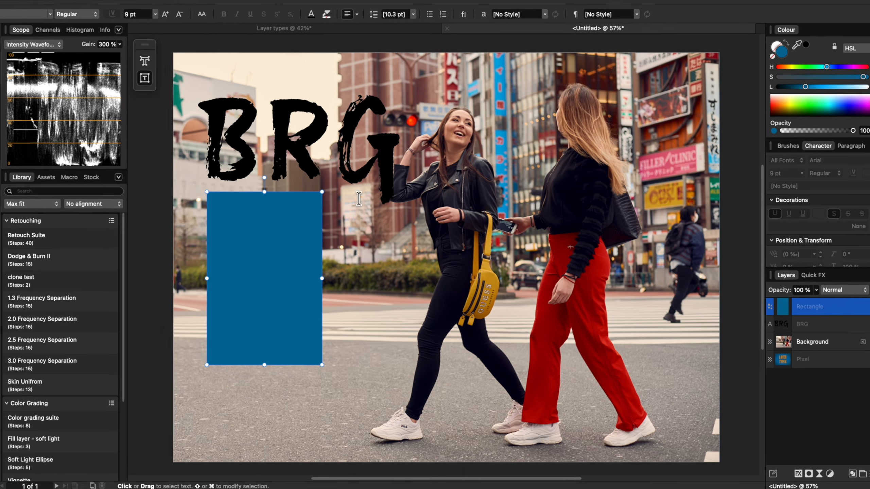
drag(364, 378, 385, 388)
drag(336, 329, 527, 428)
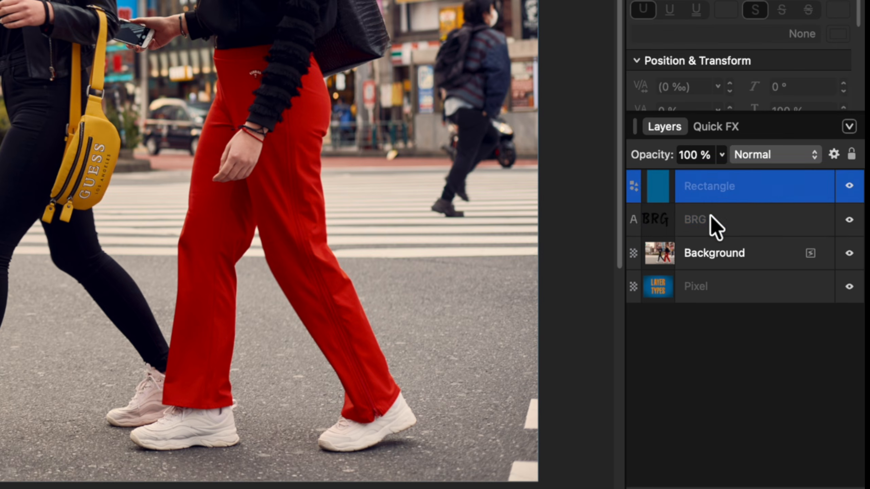
click(793, 330)
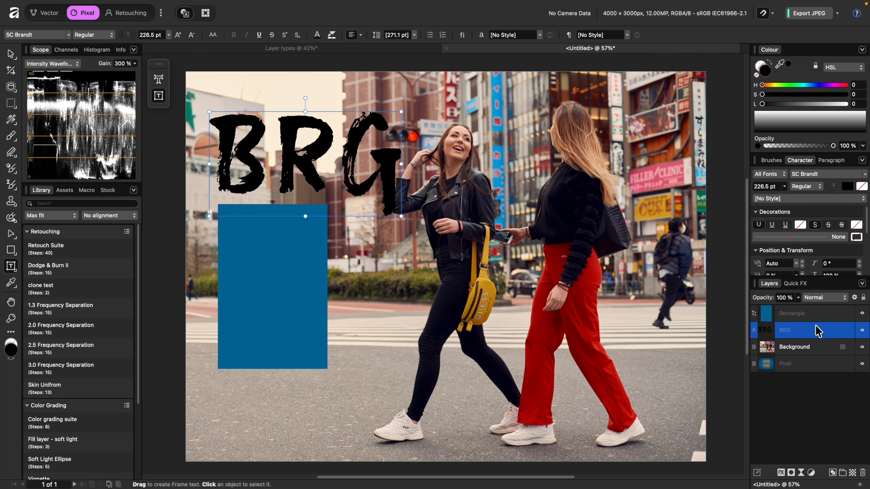
click(804, 316)
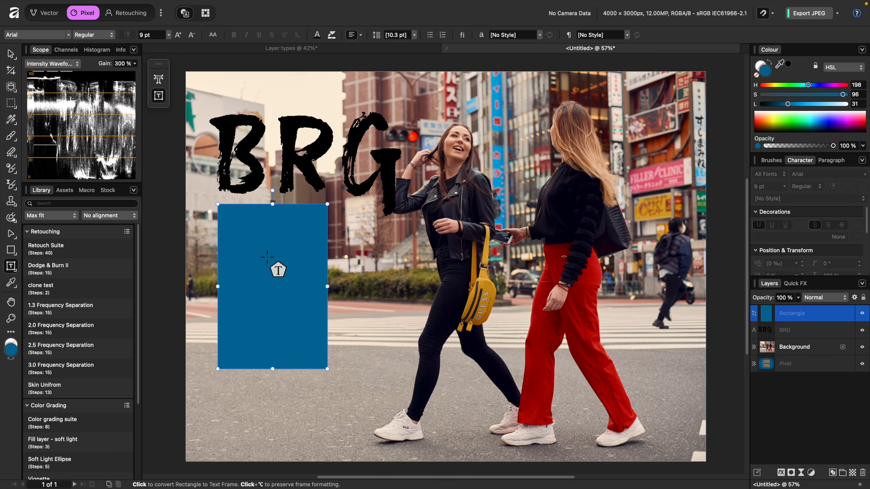
click(261, 255)
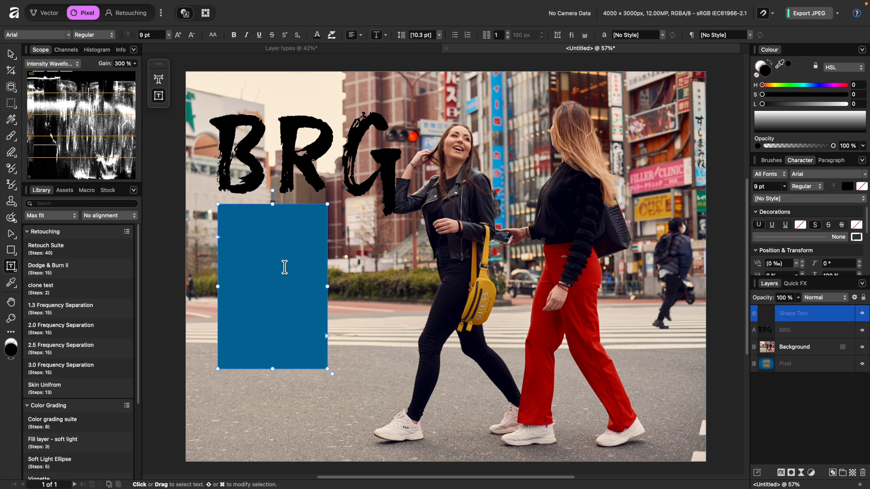
key(super+v)
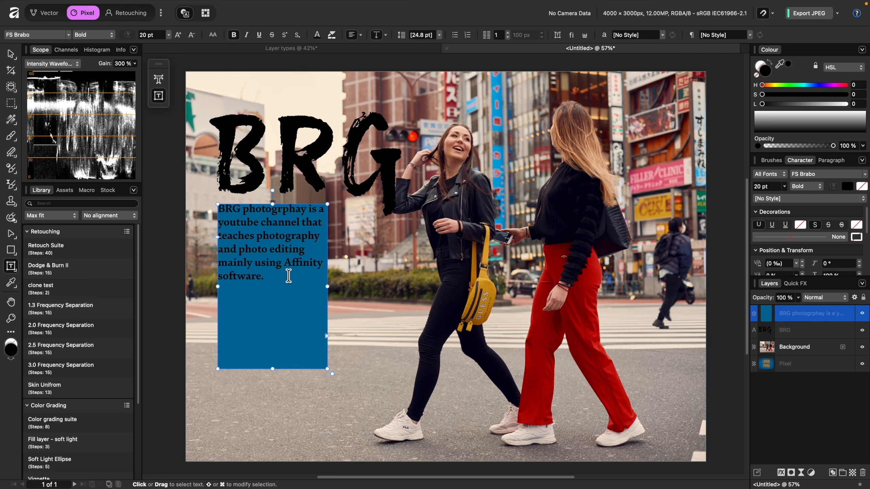
- Try reshaping the blue text shape into a wide, low band so the paragraph reflows over fewer lines
drag(330, 287, 365, 287)
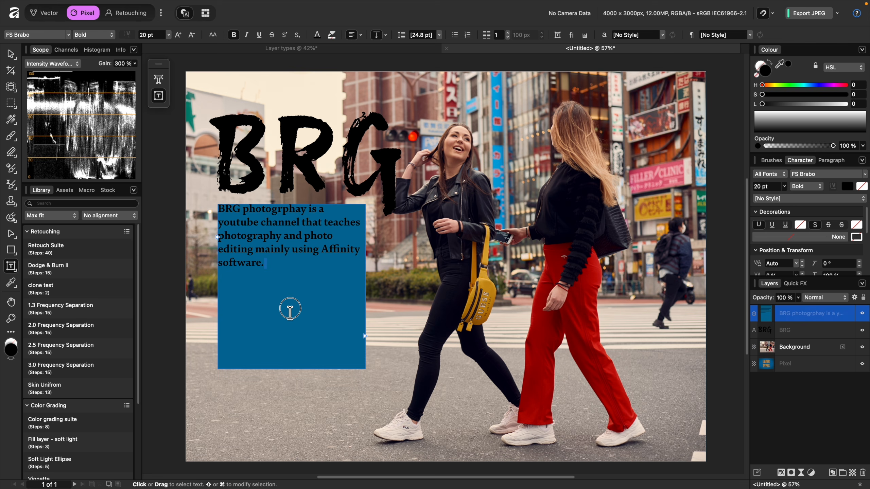
drag(291, 369, 291, 280)
drag(365, 236, 473, 237)
drag(345, 280, 345, 247)
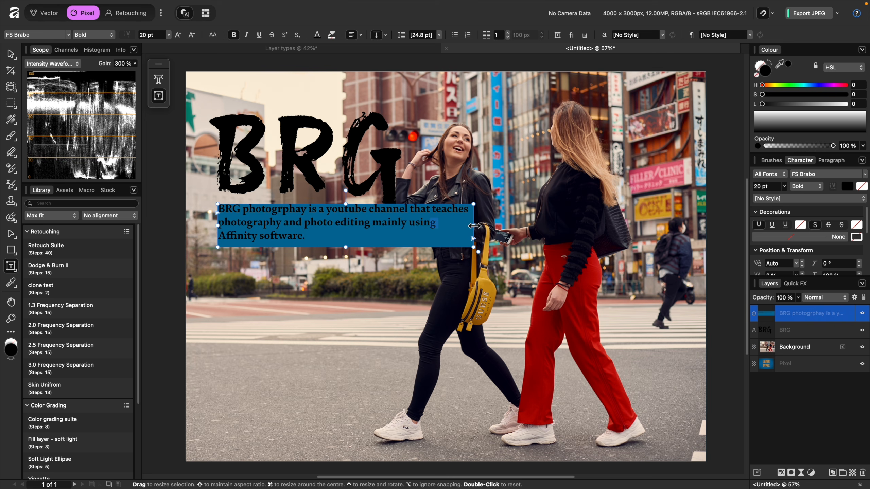
drag(473, 226, 411, 226)
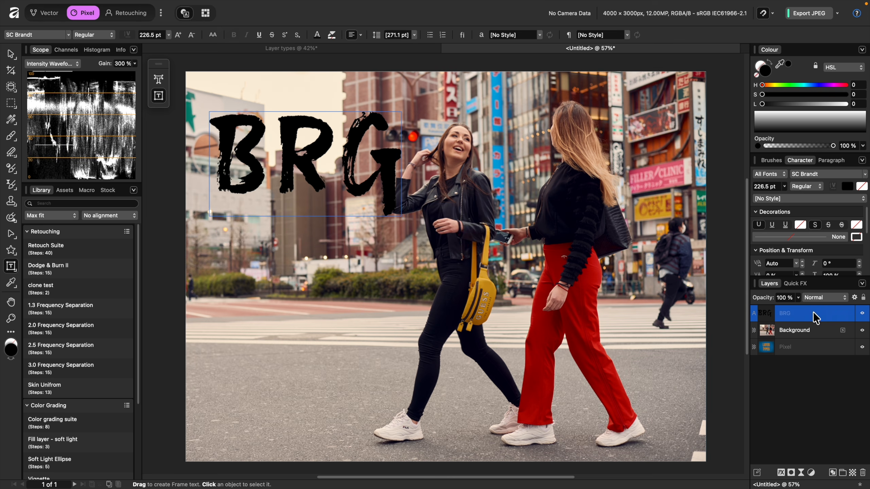
- Draw an open wavy curve with a 15 pt stroke across the middle of the photo and colour its stroke magenta
click(817, 317)
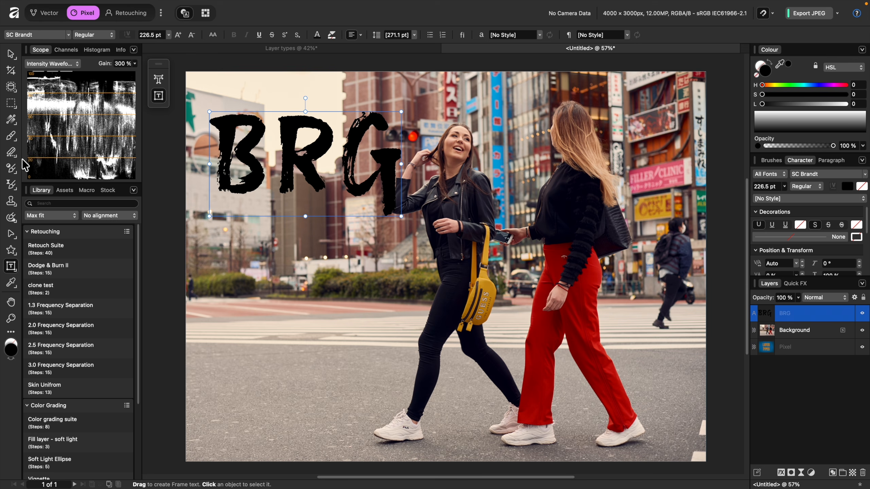
click(14, 237)
click(38, 232)
click(213, 328)
drag(390, 304, 486, 349)
drag(610, 309, 696, 286)
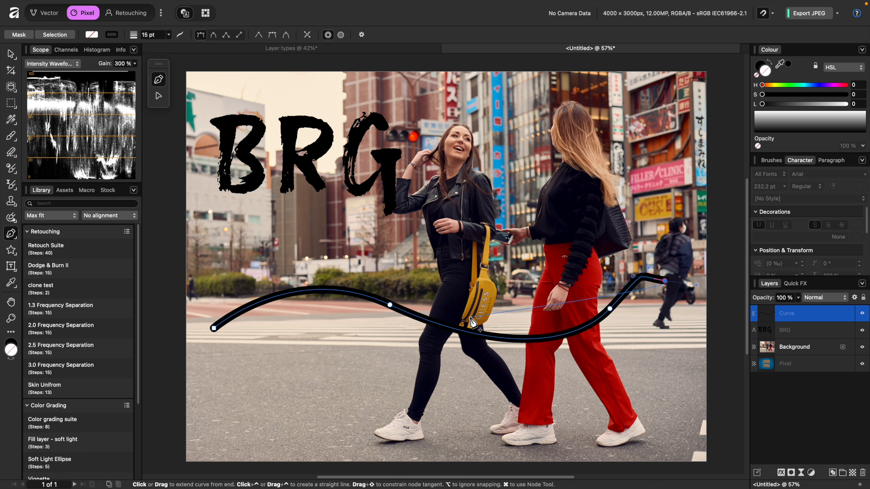
key(Escape)
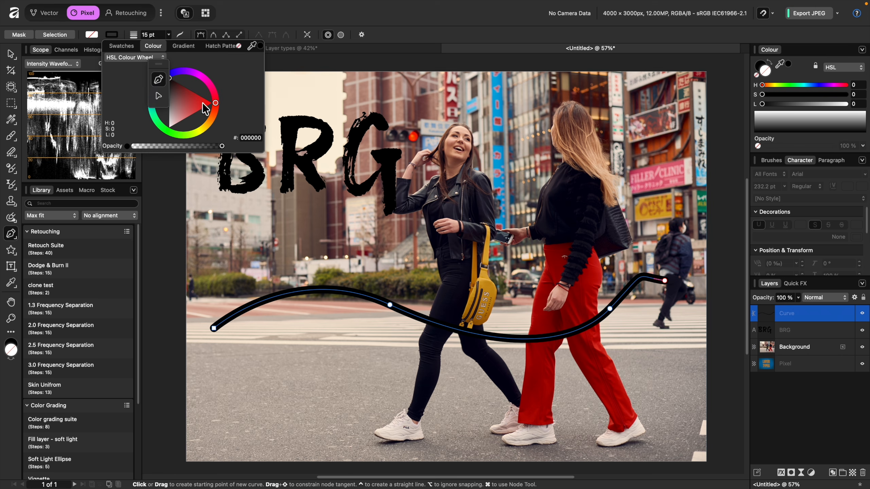
mouse_move(202, 103)
mouse_down()
mouse_move(207, 80)
mouse_move(198, 74)
mouse_up()
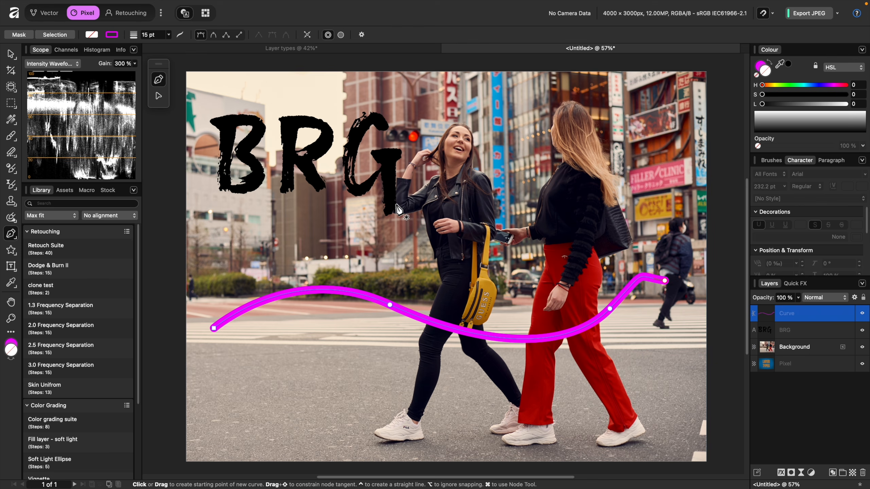
- Convert the magenta curve into a text path with Artistic Text reading "brg phoyo", starting near the curve's left end
click(16, 270)
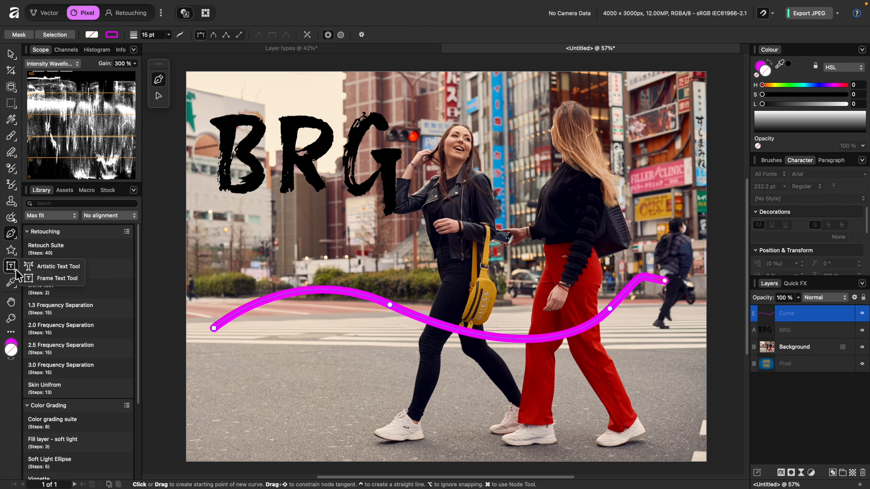
click(35, 269)
drag(267, 366, 435, 432)
key(Escape)
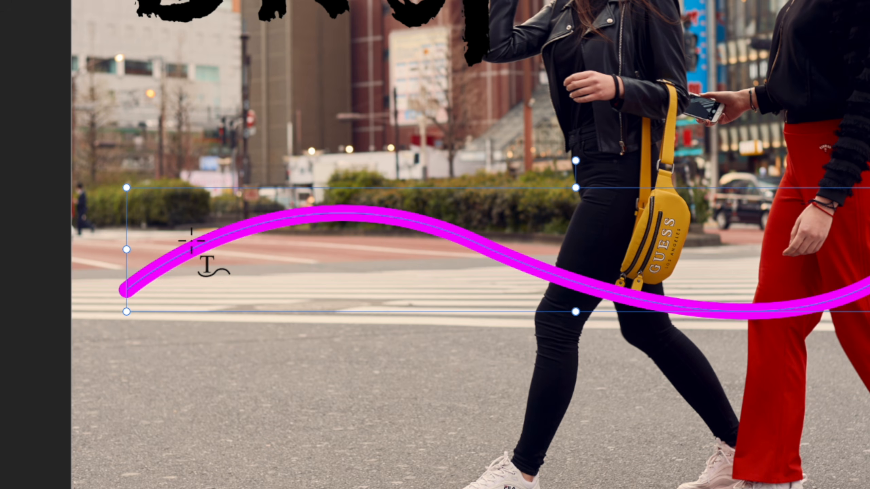
click(187, 242)
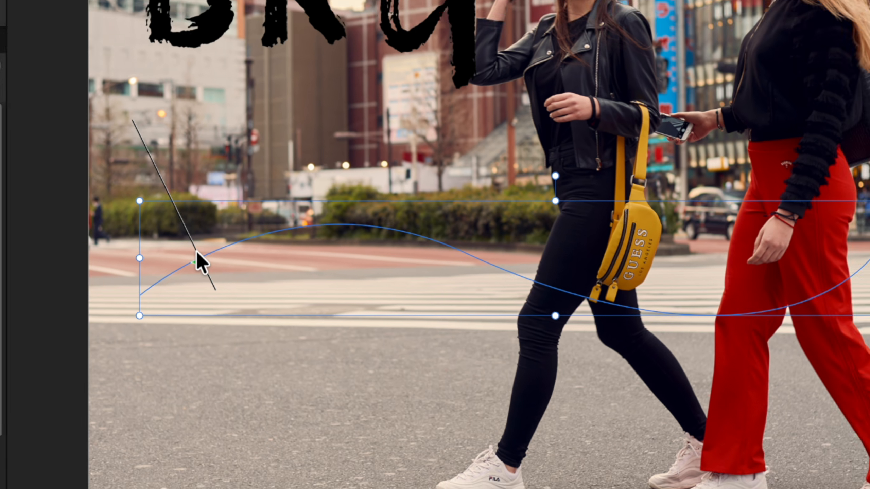
text(brg)
text( pho)
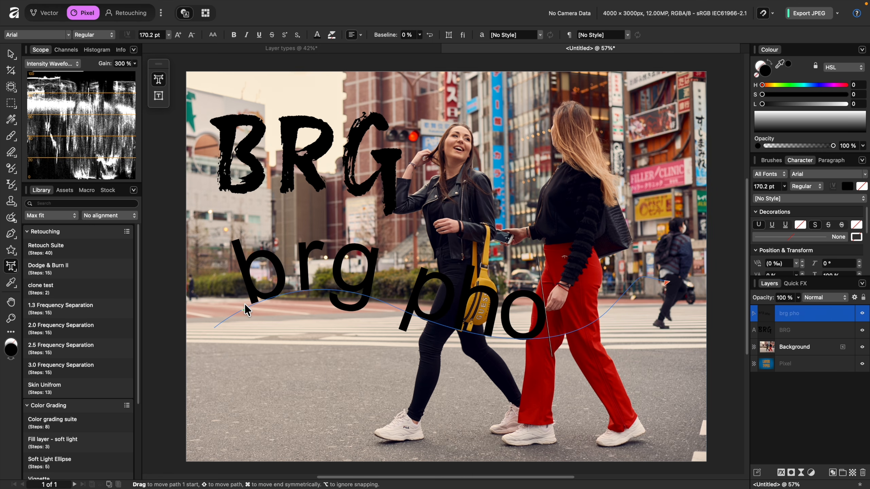
text(yo)
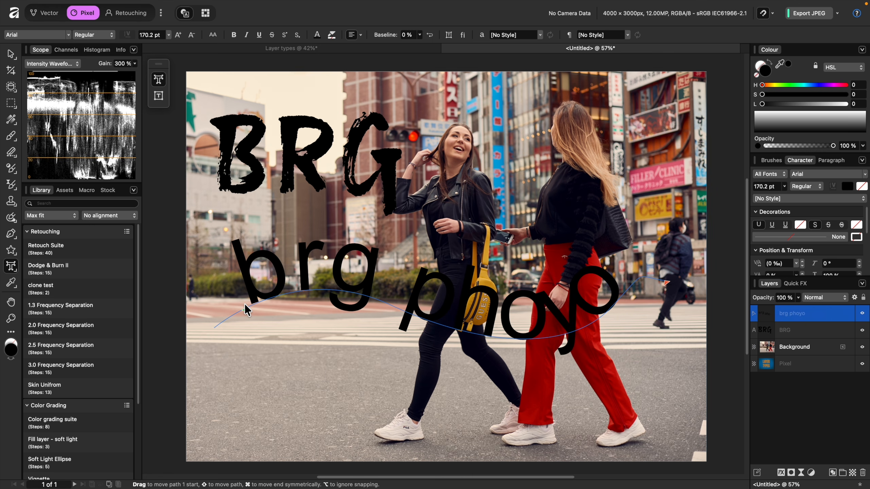
- Replace the text on the curve with the copied BRG paragraph and shift its start closer to the curve's left end
key(Escape)
key(BackSpace)
key(BackSpace)
key(BackSpace)
key(BackSpace)
key(BackSpace)
key(BackSpace)
key(BackSpace)
key(BackSpace)
key(BackSpace)
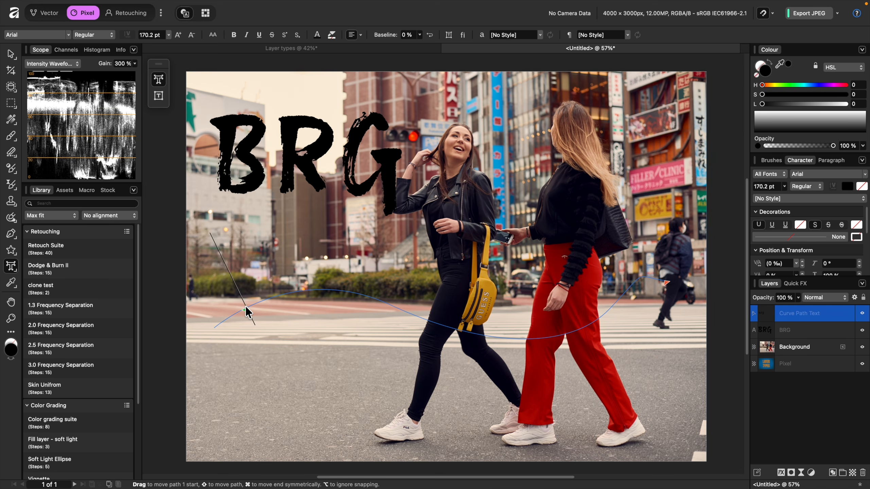
key(super+v)
key(Escape)
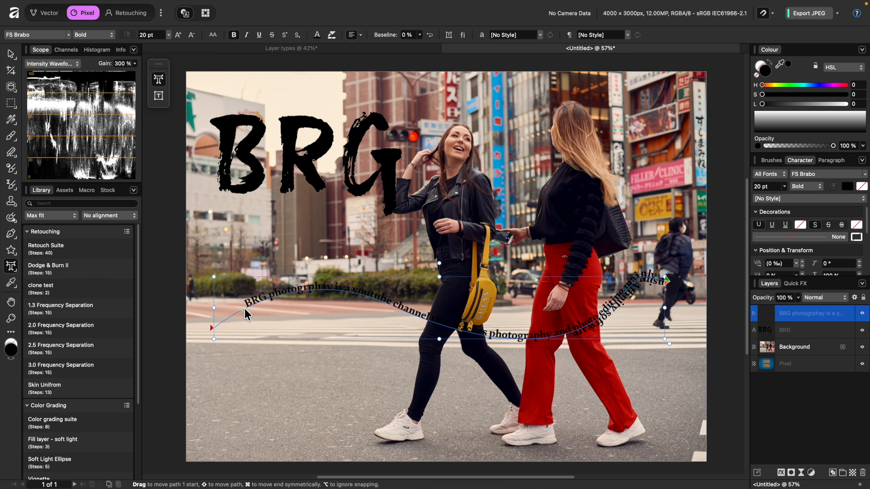
drag(245, 312, 229, 330)
mouse_move(151, 312)
mouse_down()
mouse_move(143, 319)
mouse_move(156, 320)
mouse_up()
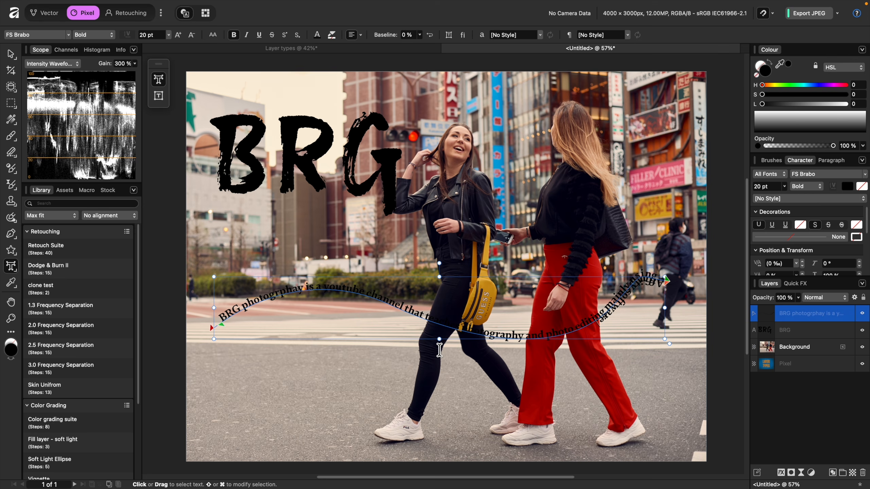
- Undo the path text to restore the plain magenta curve
key(super+a)
key(super+c)
key(BackSpace)
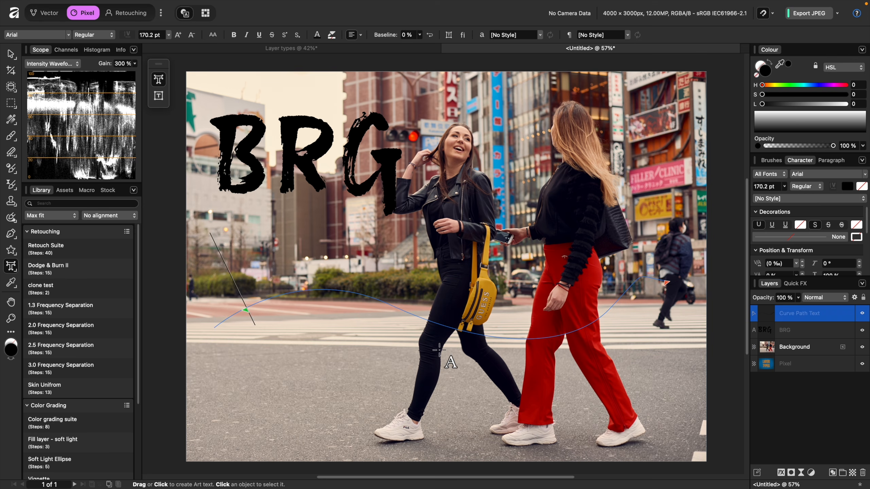
text(brg phoyo)
key(super+z)
key(super+z)
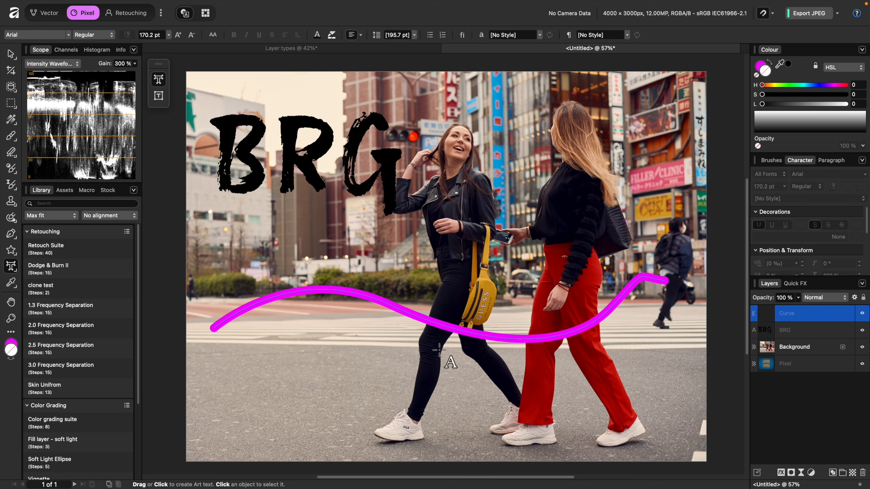
- Duplicate the magenta curve layer
click(814, 333)
click(815, 324)
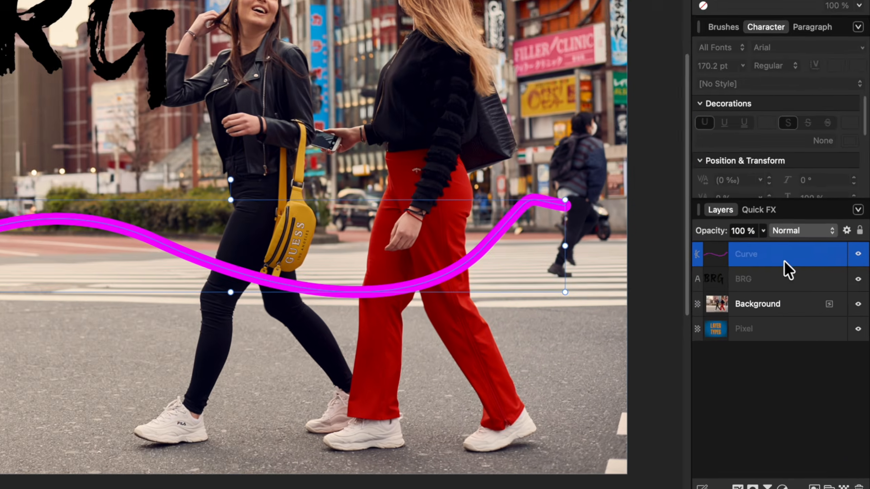
right_click(813, 324)
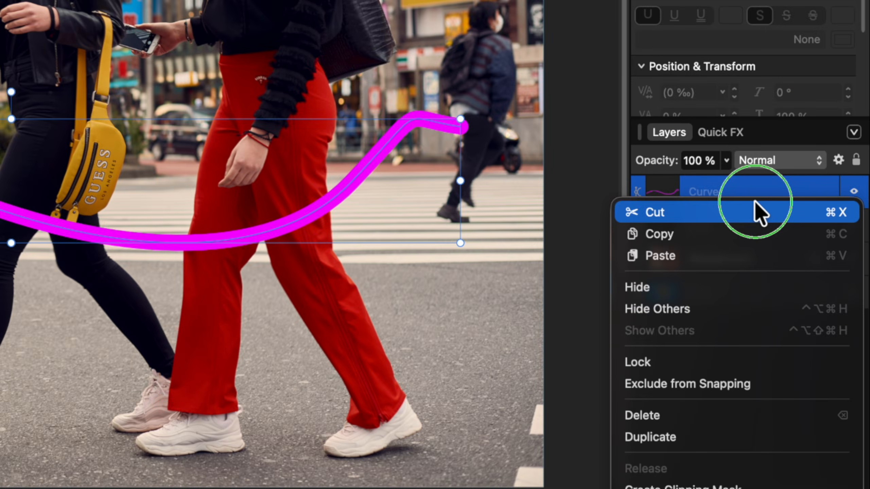
click(733, 441)
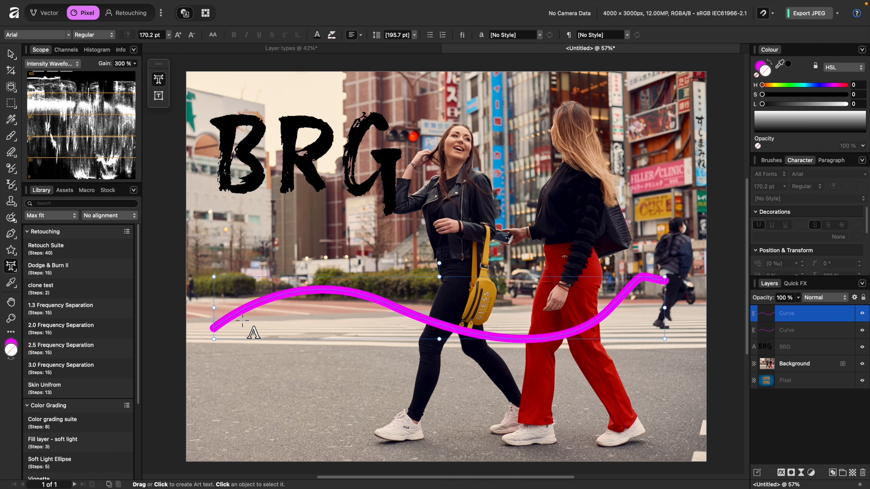
- Convert the duplicate curve to path text holding the copied BRG paragraph and shift its start to the curve's left end
click(262, 298)
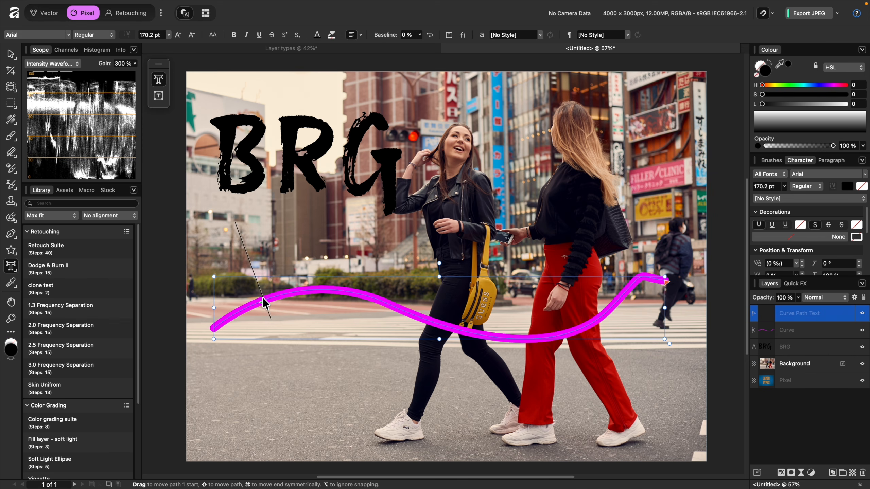
key(super+v)
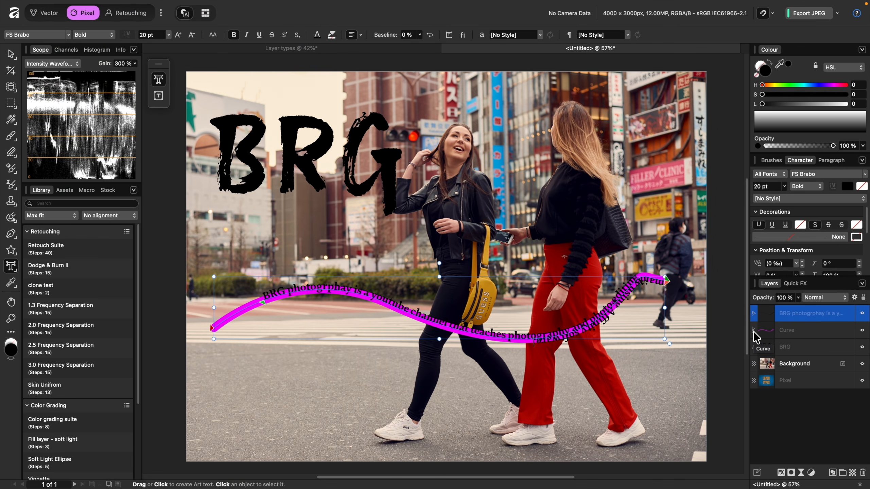
drag(262, 303, 215, 328)
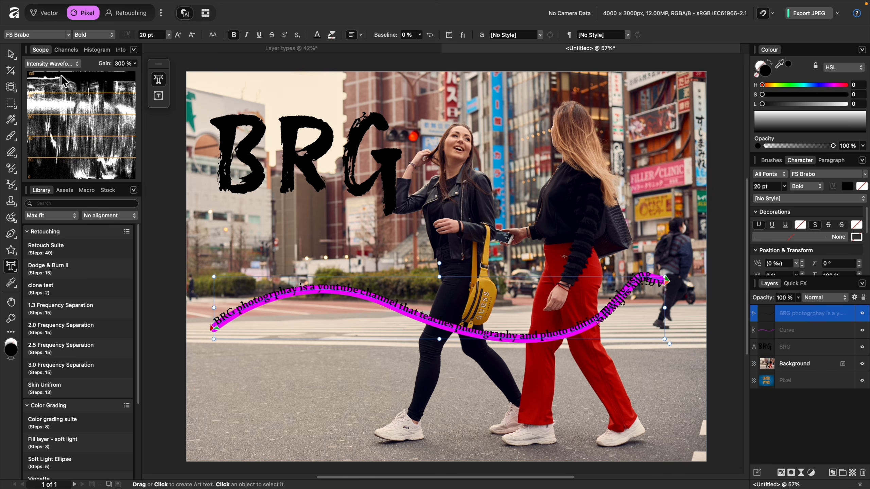
- Group the path text layer with the magenta curve layer
click(10, 54)
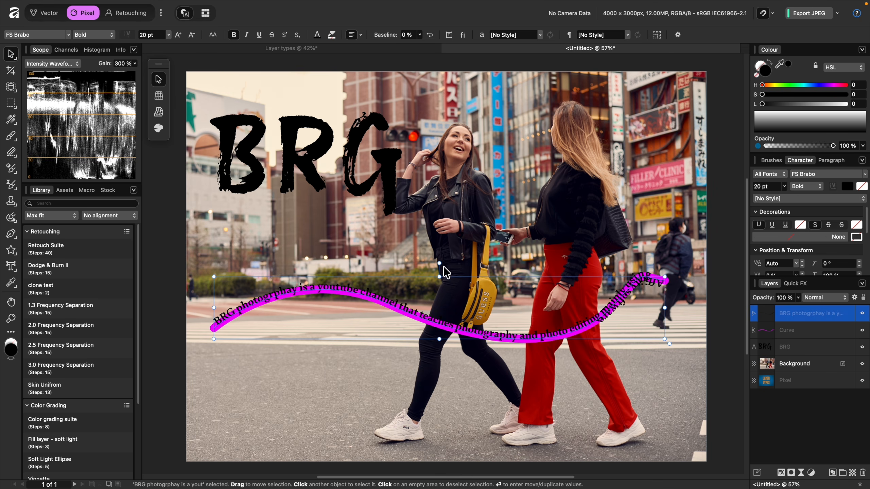
mouse_move(468, 323)
mouse_down()
mouse_move(467, 238)
mouse_move(469, 327)
mouse_up()
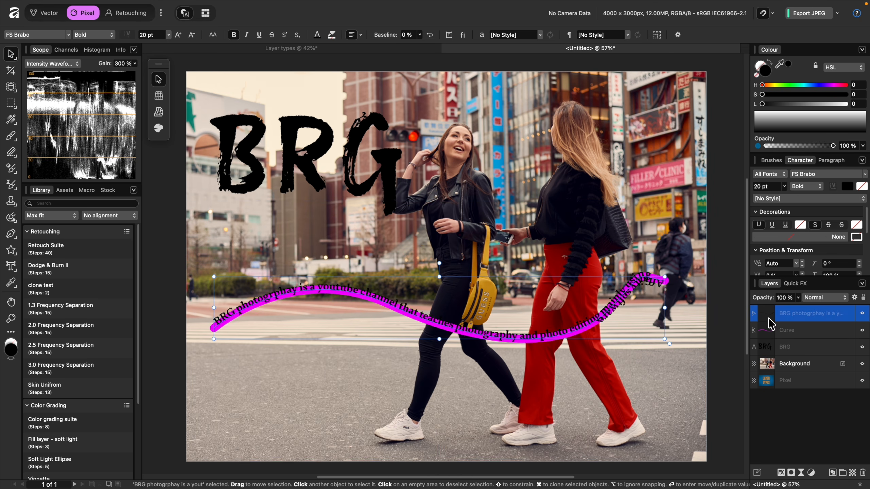
shift+click(818, 330)
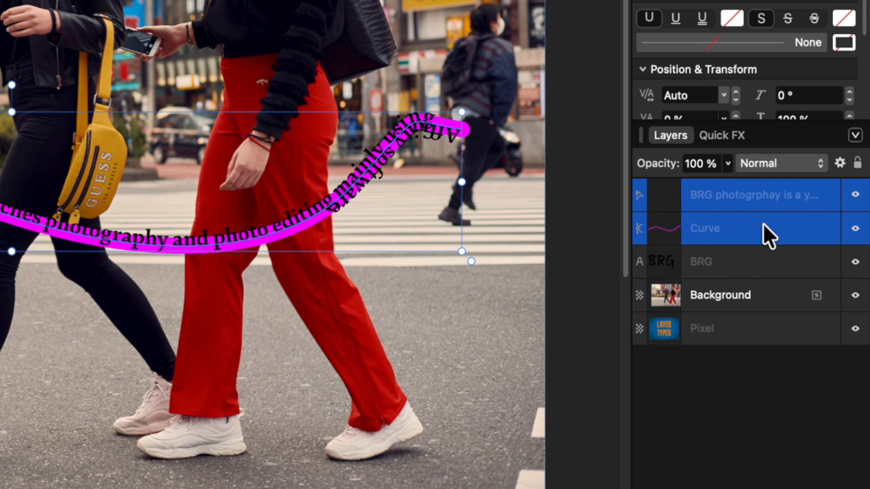
key(super+g)
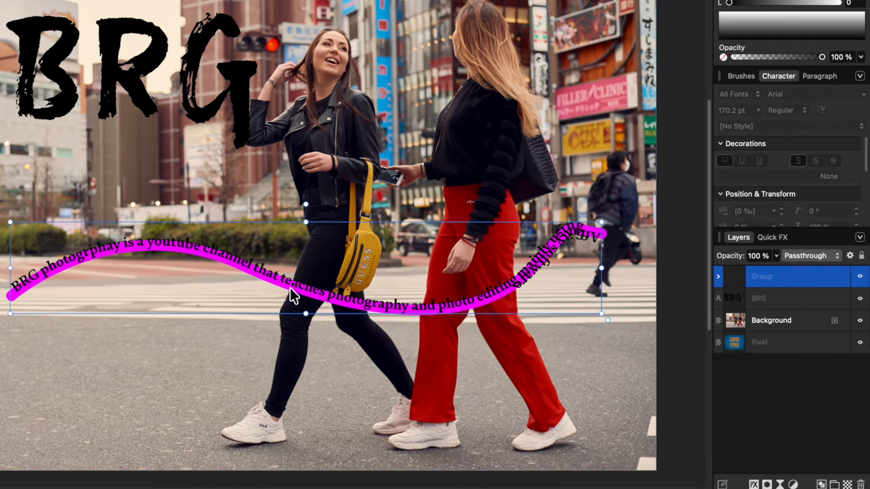
- Shift the grouped curve and text slightly to the right, undo that move and ungroup the layers
drag(291, 289, 313, 290)
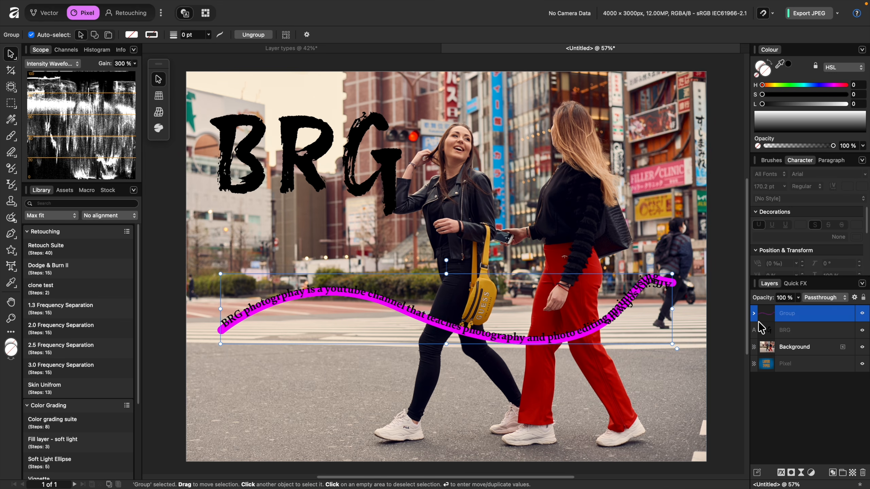
key(super+z)
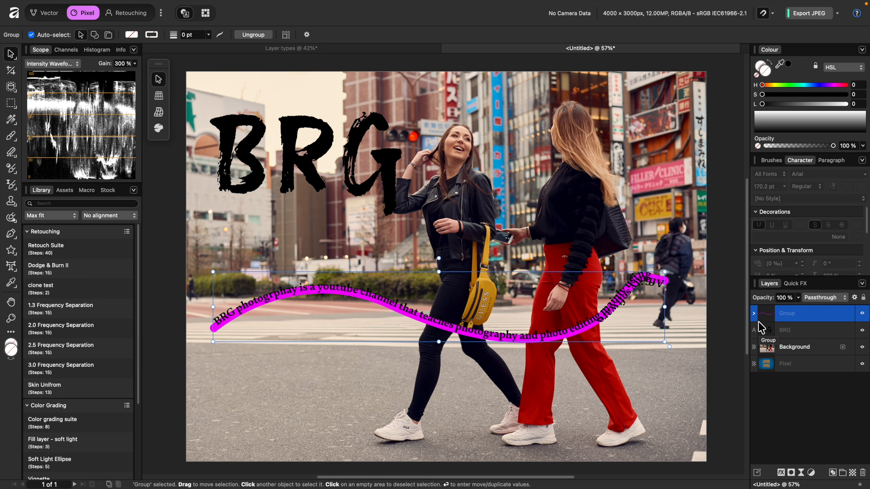
key(super+shift+g)
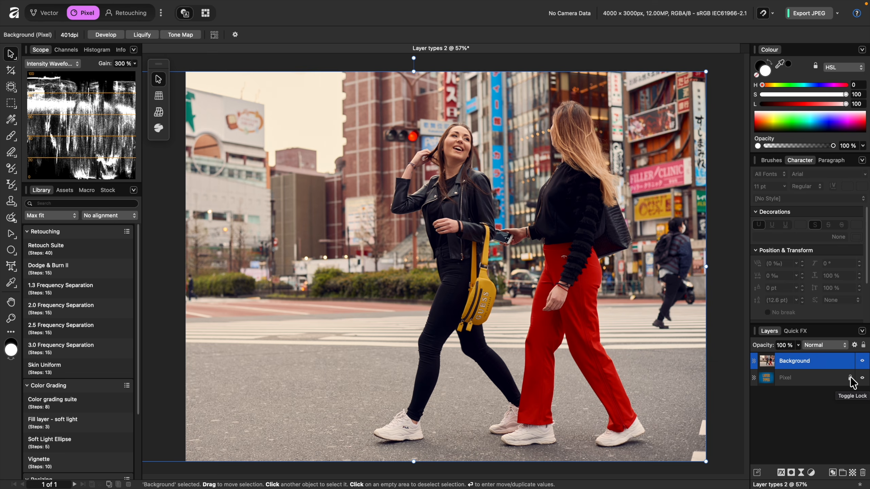
- Draw a large white circle over the middle of the photo, partly covering the woman in the leather jacket
click(11, 251)
drag(276, 164, 512, 371)
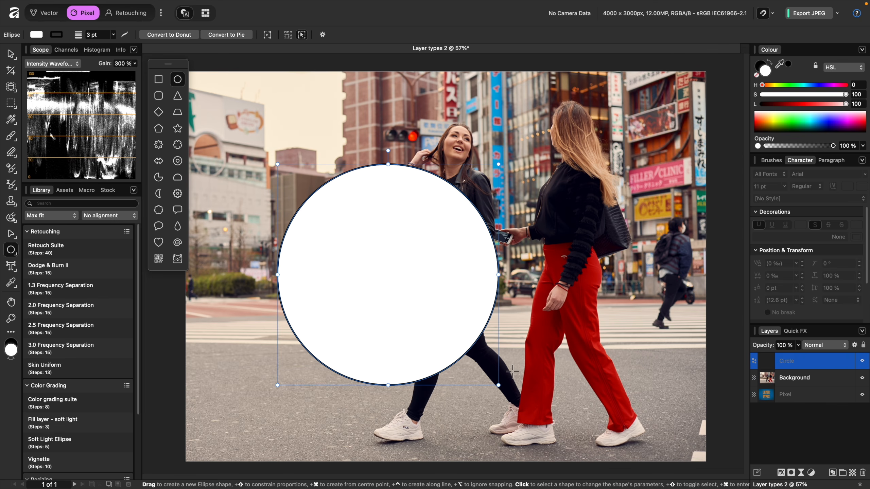
- Convert the circle to an Artistic Text path starting at its lower-left edge and set the font size to 30 pt
click(14, 267)
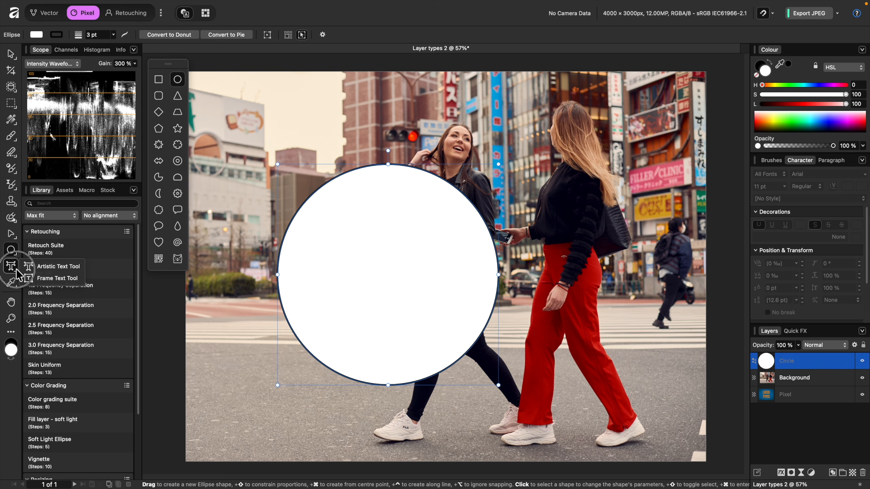
click(30, 271)
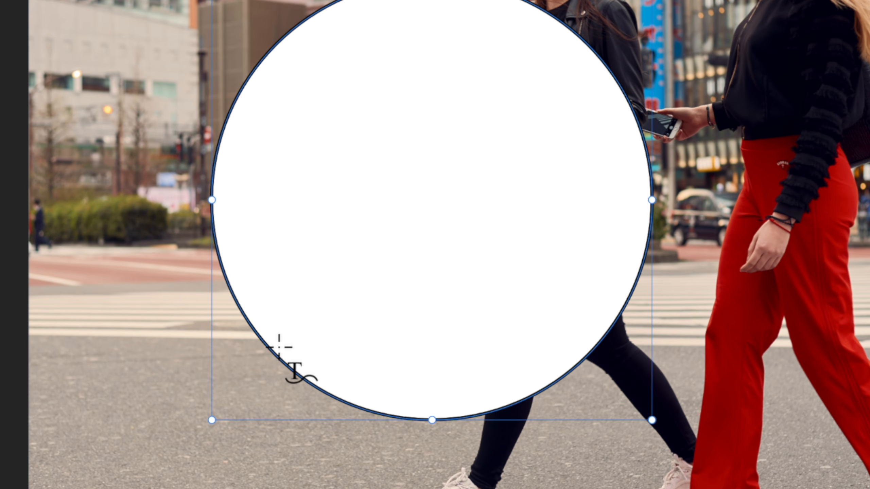
click(279, 347)
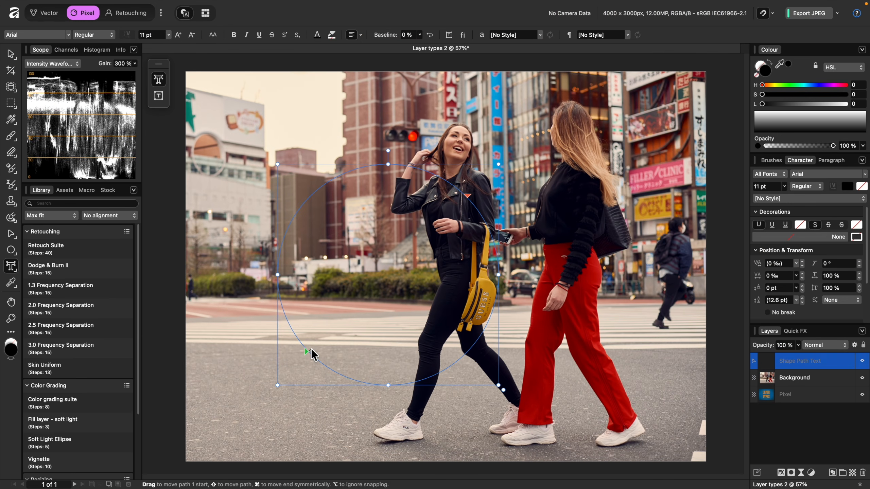
click(784, 186)
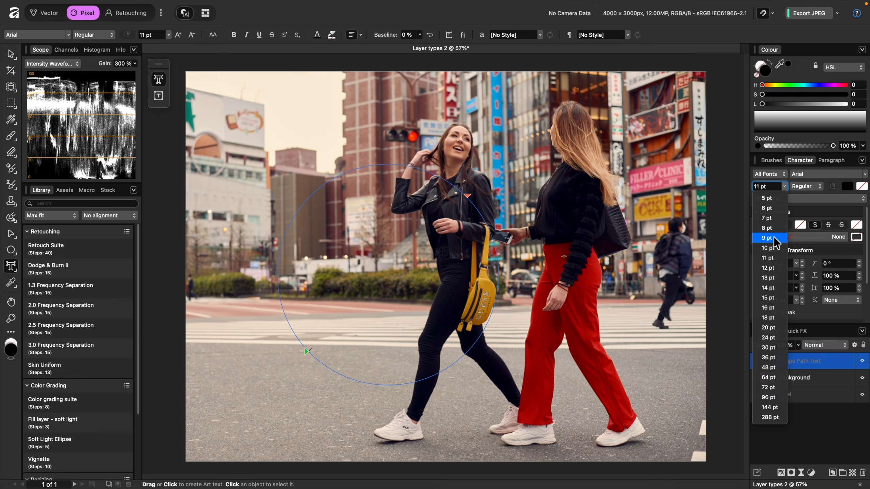
click(769, 348)
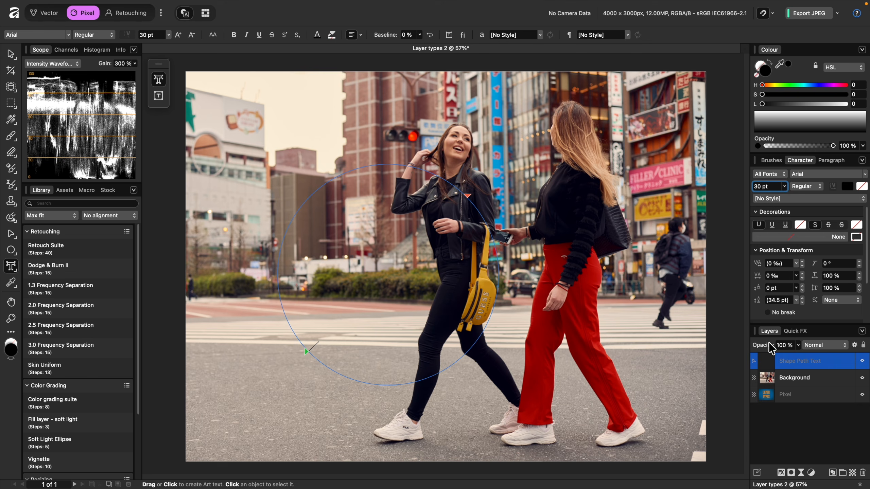
- Enter "sfkjhdsfkjshdfksjfhksdjf" along the circle and try adjusting the text's baseline
text(sfkjhdsfkjshdfksjfhksdjf)
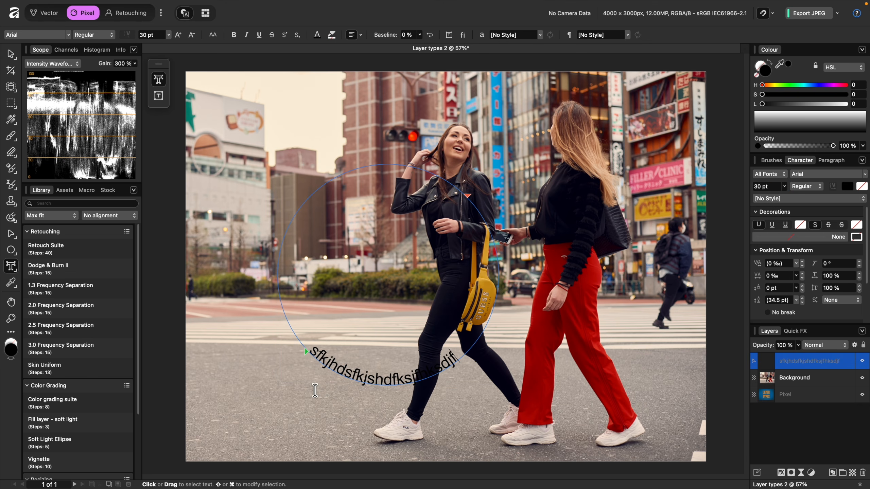
key(Escape)
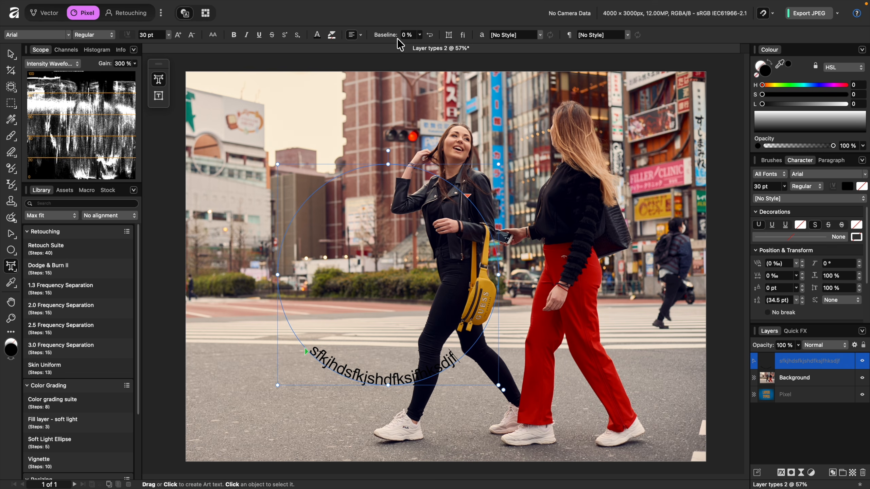
click(419, 34)
drag(416, 44, 395, 48)
key(Escape)
- Undo the path text until the plain white circle is restored
key(super+z)
key(super+z)
key(super+z)
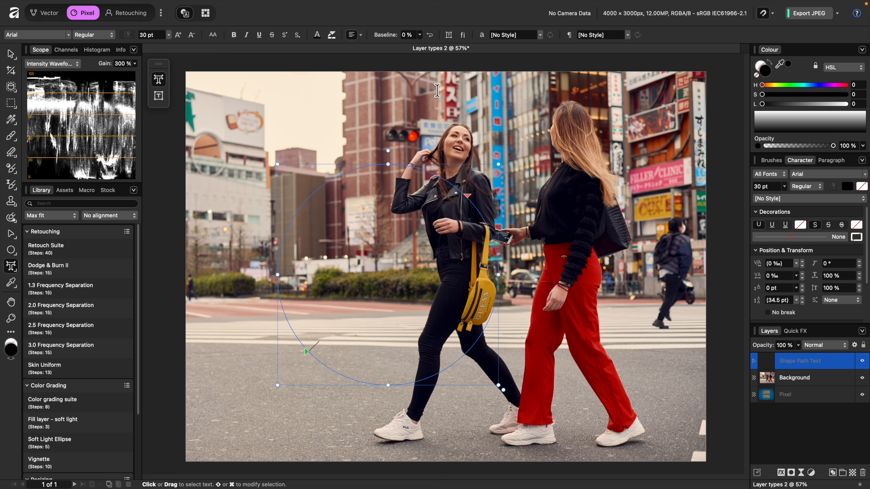
key(super+z)
key(super+z)
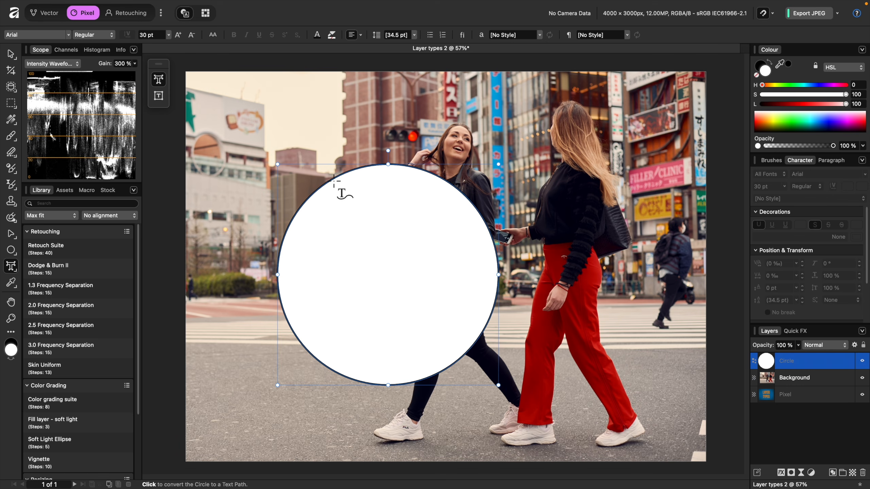
- Try path text reading "sdfkjhdfkjhsdfkjshdfksjdhks" from the circle's upper-left edge and undo it back to the plain circle
click(331, 178)
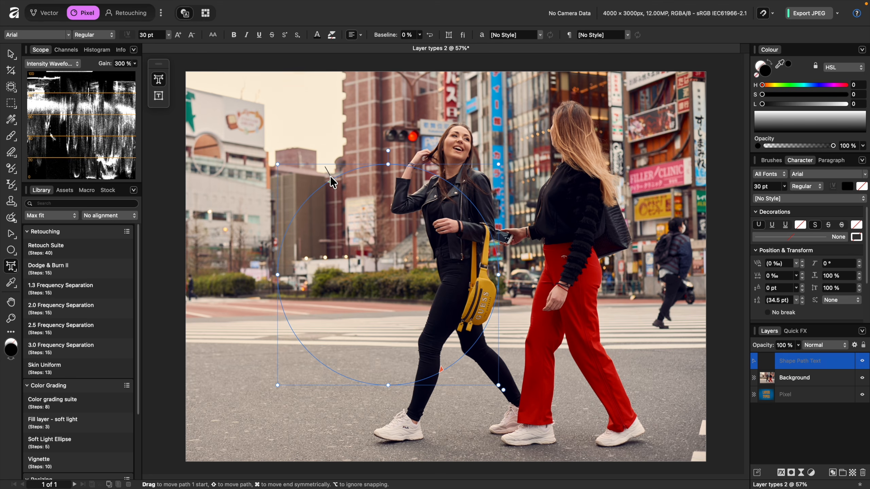
text(sdfkjhdfkjhsdfkjshdfksjdhks)
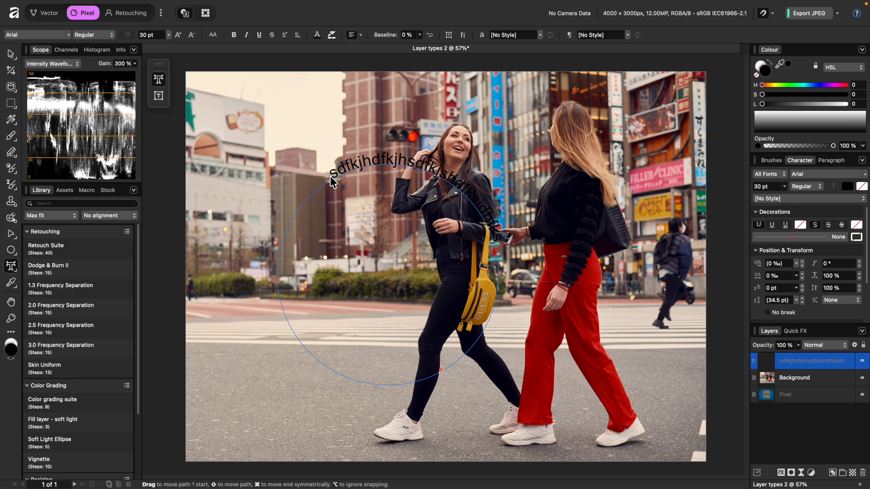
key(super+z)
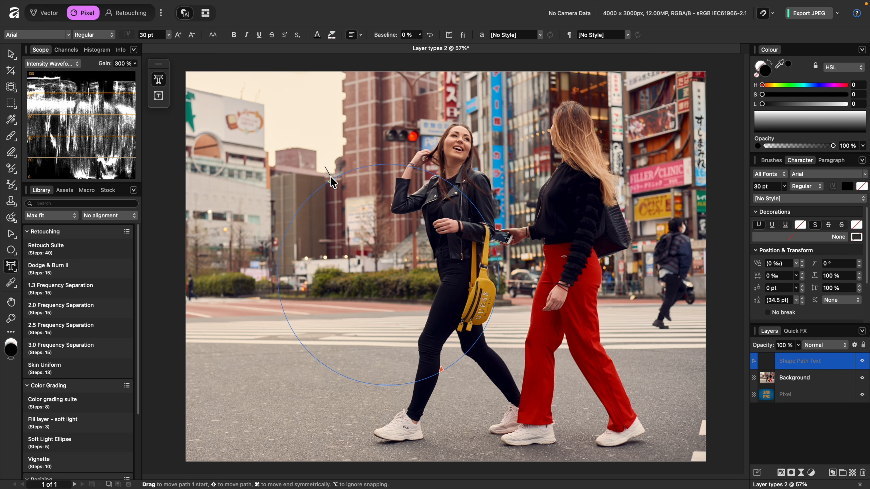
key(super+z)
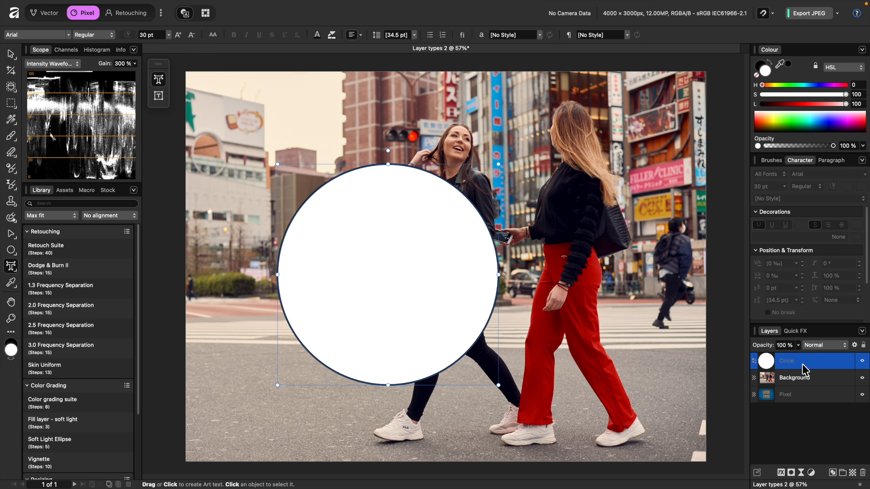
- Duplicate the circle and convert the copy to path text reading "fjshfksjhfksdjfhksdjfhskdfjhsdkfj", starting at its lower-left edge
key(super+j)
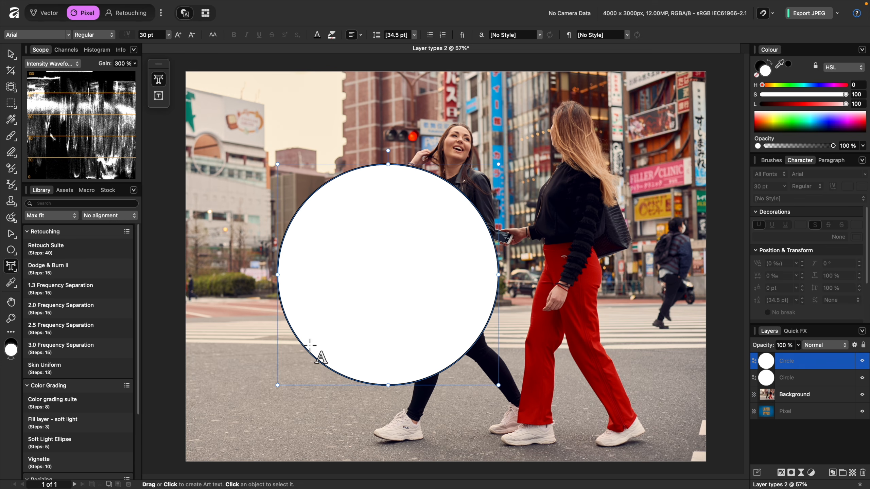
click(308, 350)
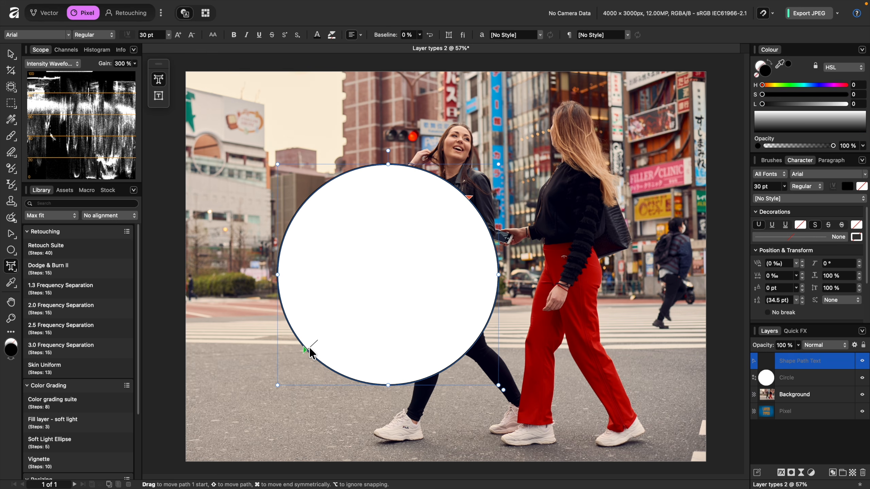
text(fjshfksjhfksdjfhksdjfhskdfjhsdkfj)
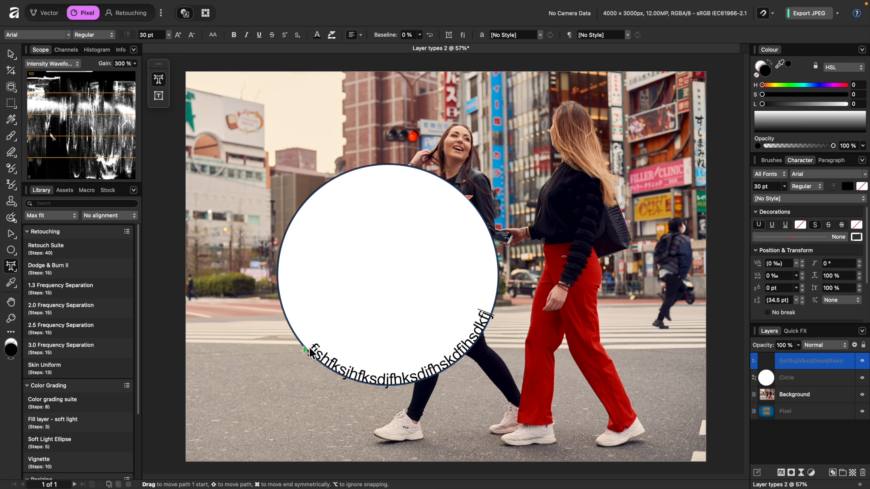
key(Escape)
- Try moving the path text away from the white circle and undo the move
key(v)
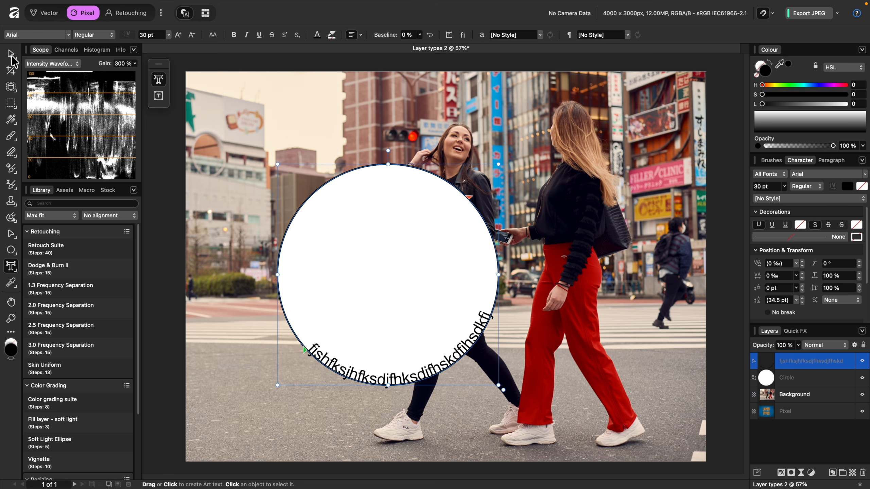
drag(488, 297, 425, 313)
key(super+z)
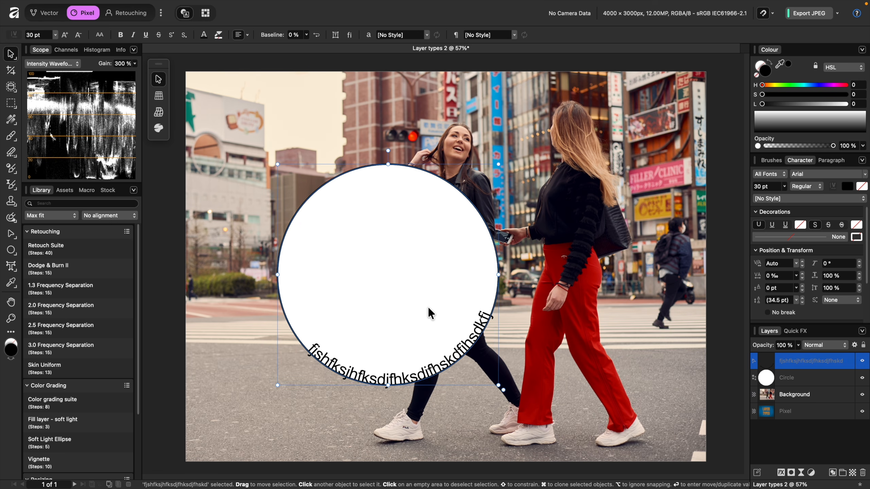
- Group the path text with the white circle and move the group slightly to the left
shift+click(811, 381)
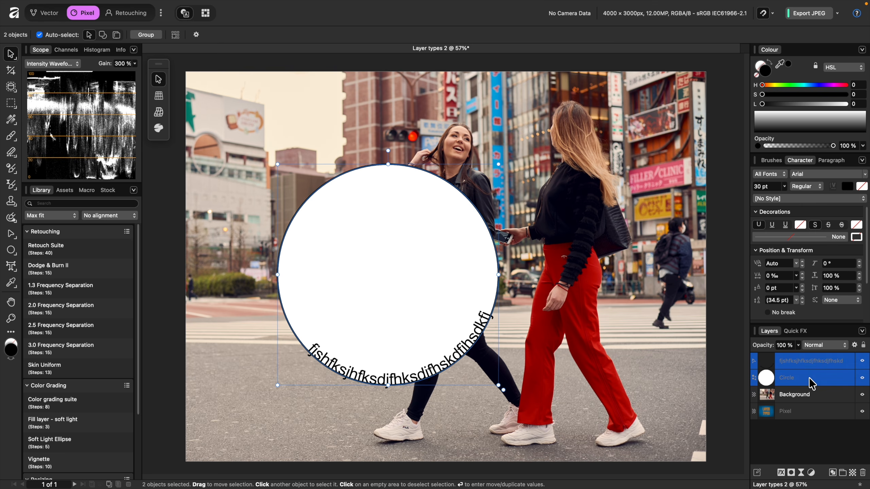
key(super+g)
drag(418, 284, 378, 282)
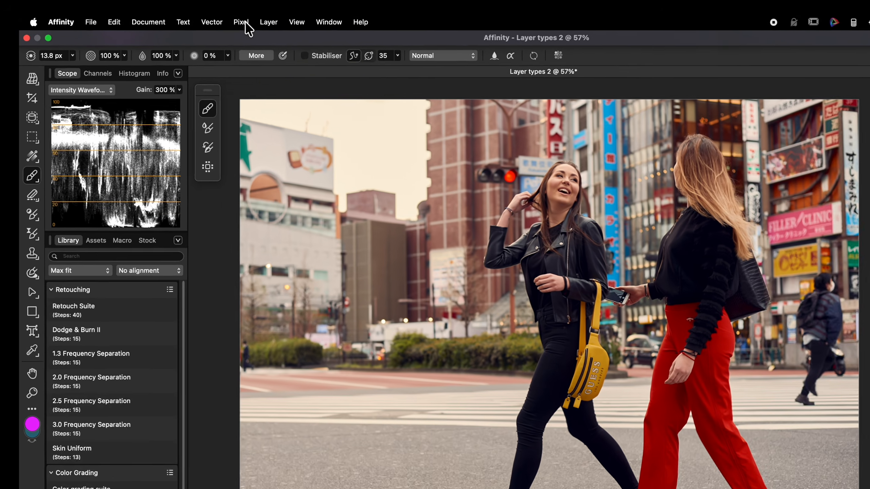
- Add a new pattern layer with a tile size of 300 x 300 px
click(187, 7)
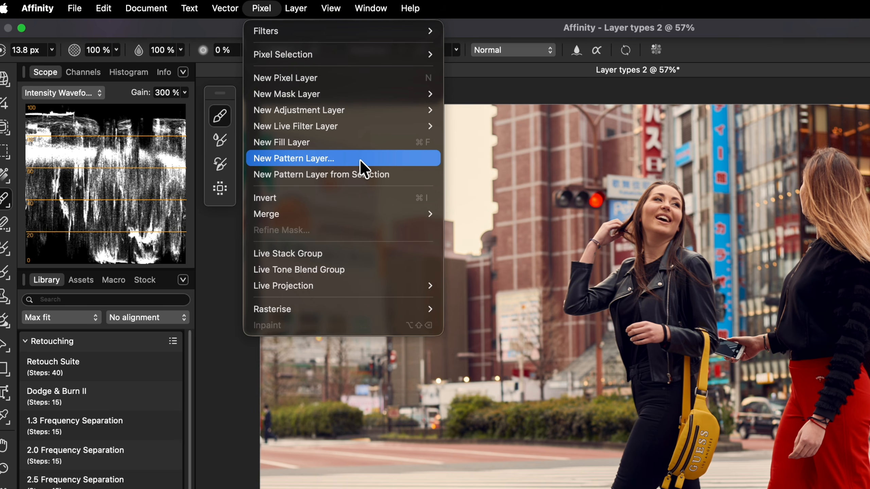
click(360, 159)
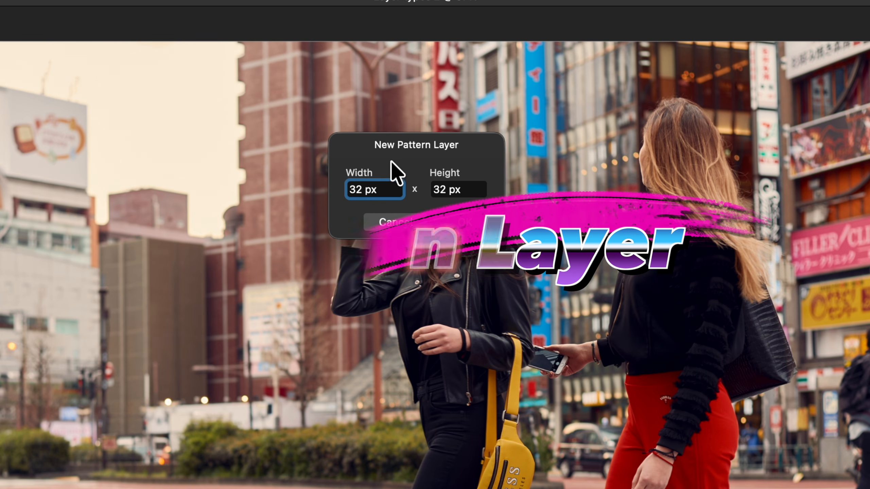
click(394, 193)
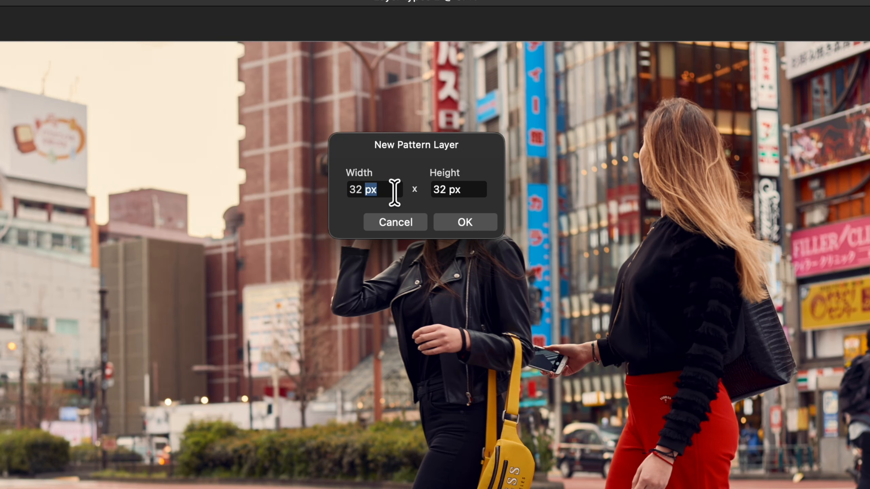
drag(394, 191, 332, 189)
text(300)
key(Tab)
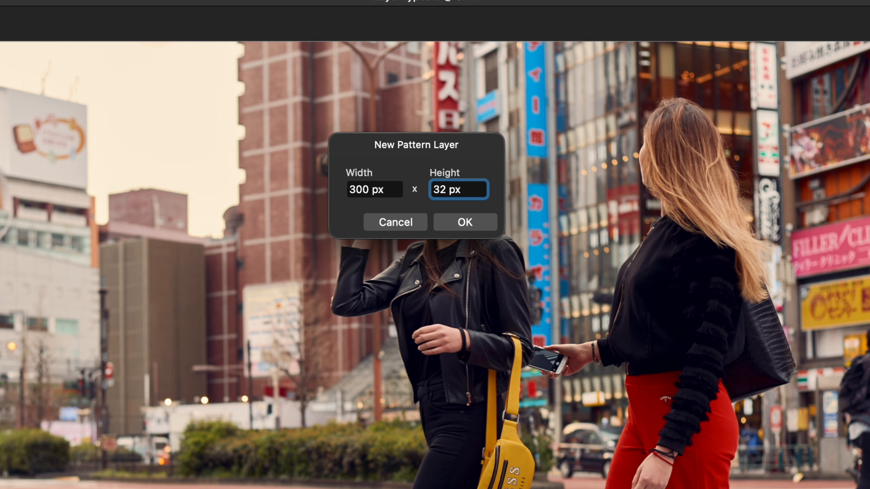
text(300)
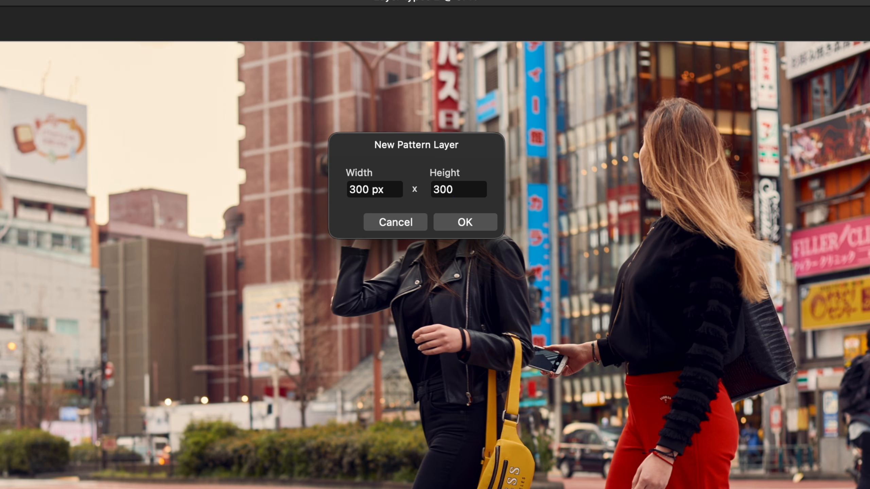
key(Tab)
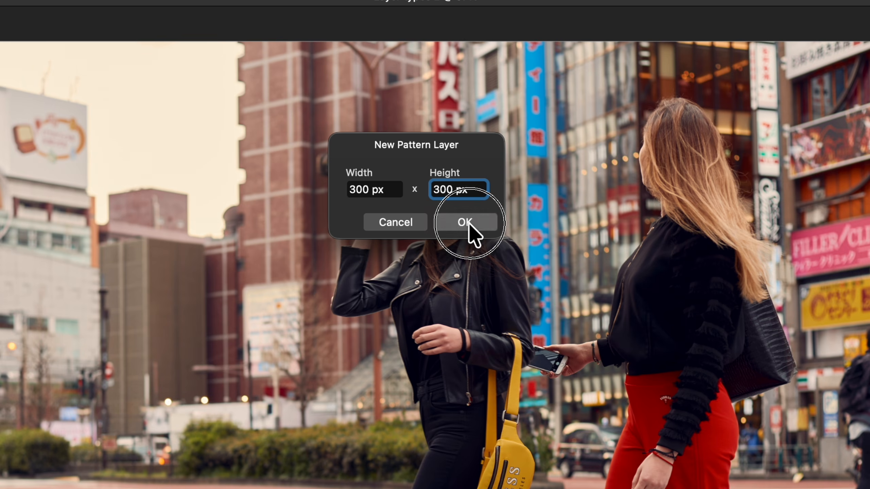
click(465, 222)
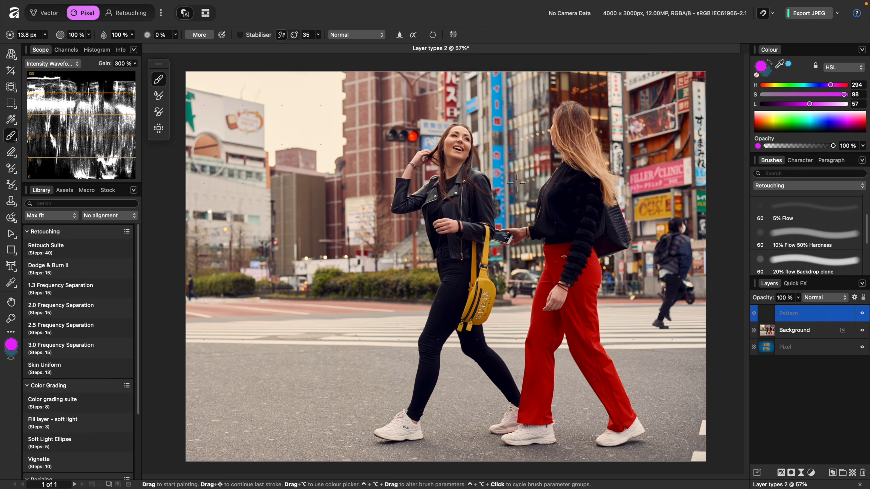
- Set the paint brush size to 30.4 px for painting in the pattern tile
key(super+plus)
key(super+plus)
key(super+plus)
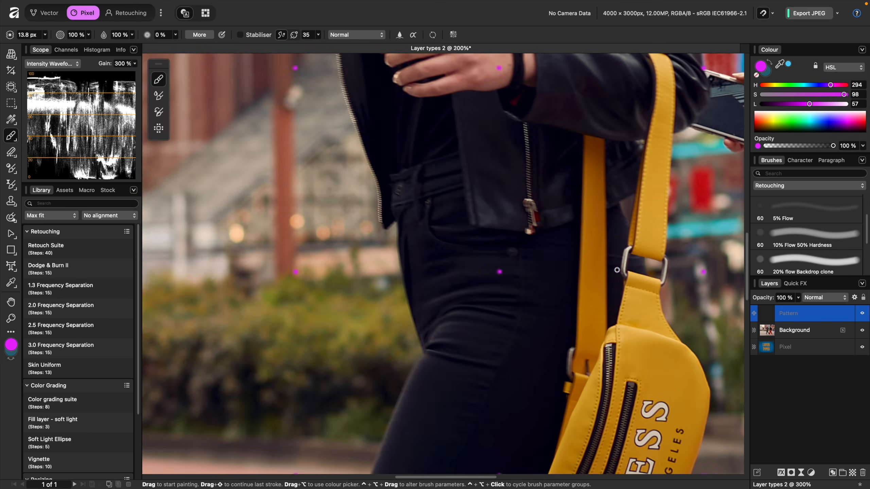
key(super+minus)
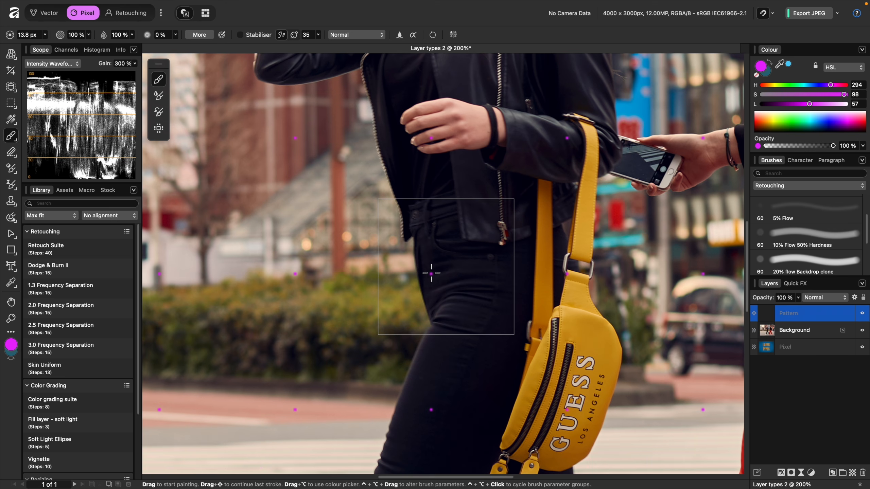
key(bracketright)
key(bracketright)
key(bracketright)
key(bracketright)
key(bracketright)
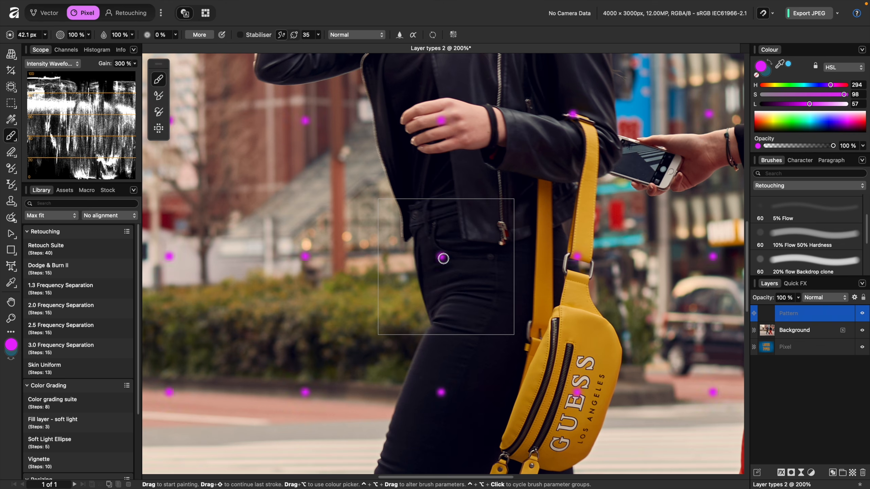
key(bracketleft)
- Try painting several short magenta strokes in and around the pattern tile and undo them
mouse_move(512, 199)
mouse_down()
mouse_move(481, 230)
mouse_move(442, 242)
mouse_up()
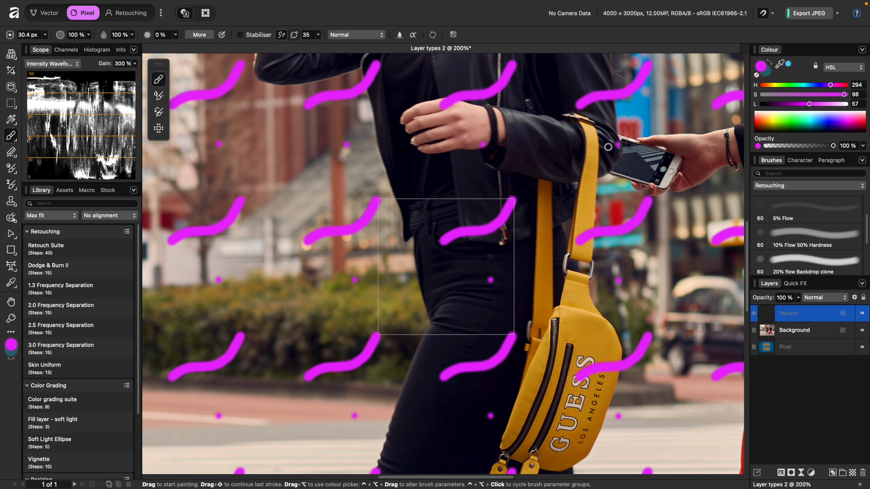
mouse_move(605, 168)
mouse_down()
mouse_move(595, 184)
mouse_move(541, 203)
mouse_move(526, 241)
mouse_move(474, 268)
mouse_move(463, 294)
mouse_up()
drag(387, 267, 426, 295)
key(super+minus)
key(super+minus)
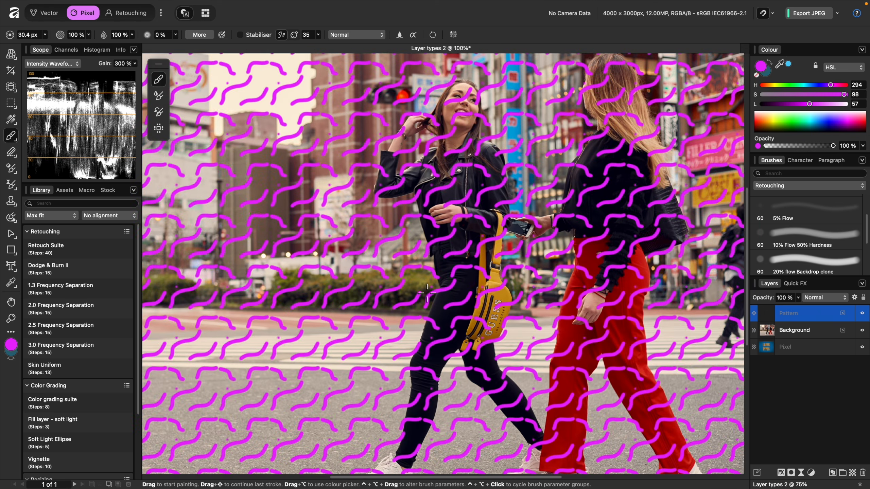
key(super+minus)
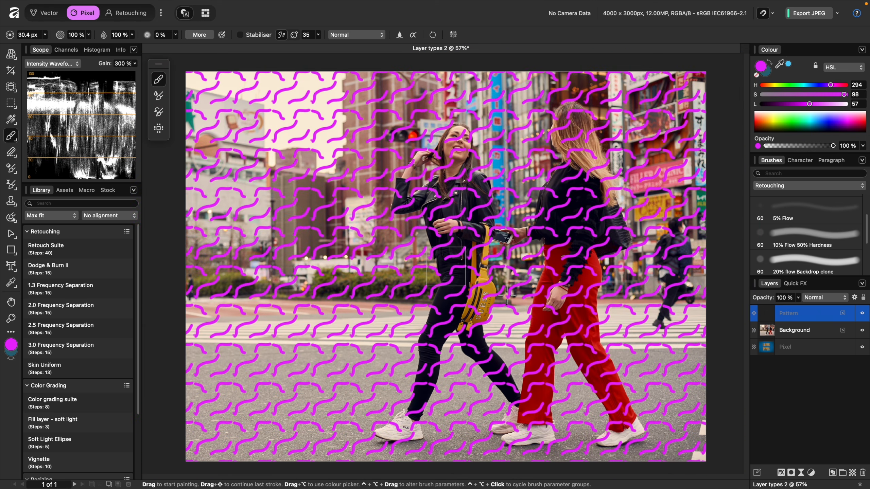
key(super+z)
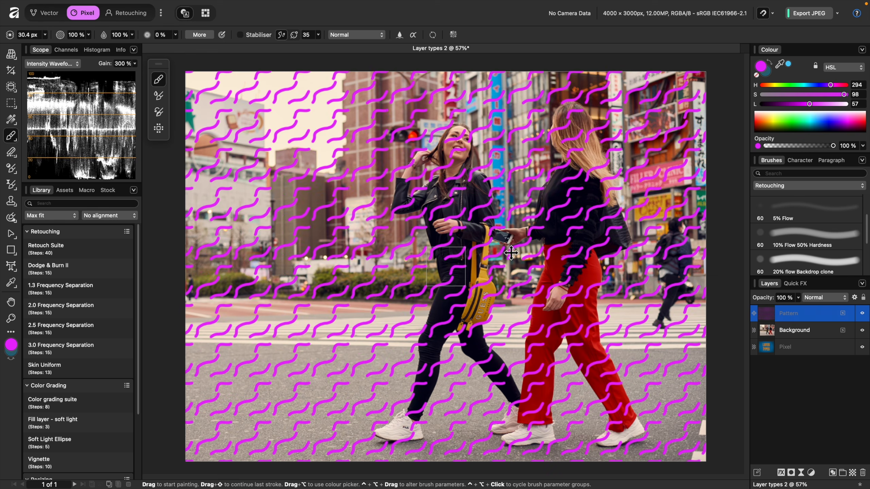
key(super+z)
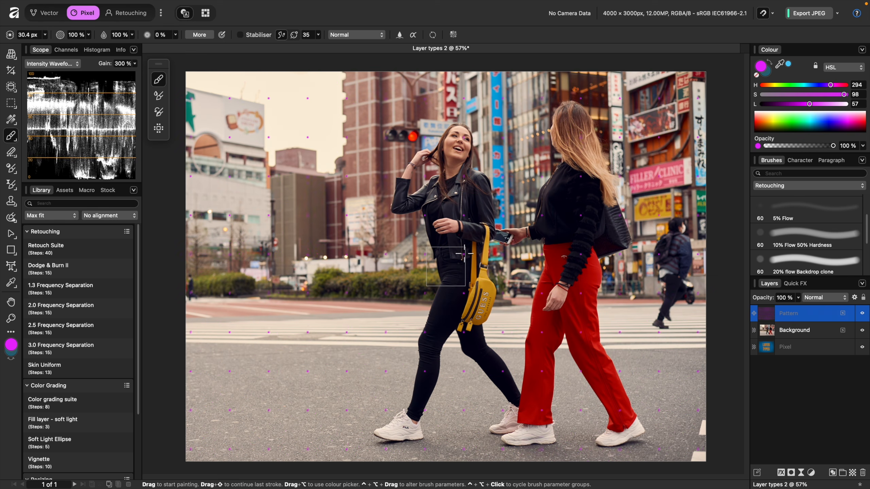
- Paint a wavy magenta diagonal across the tile corners, and add a wavy cyan diagonal with the hue set to 184
drag(465, 248, 428, 285)
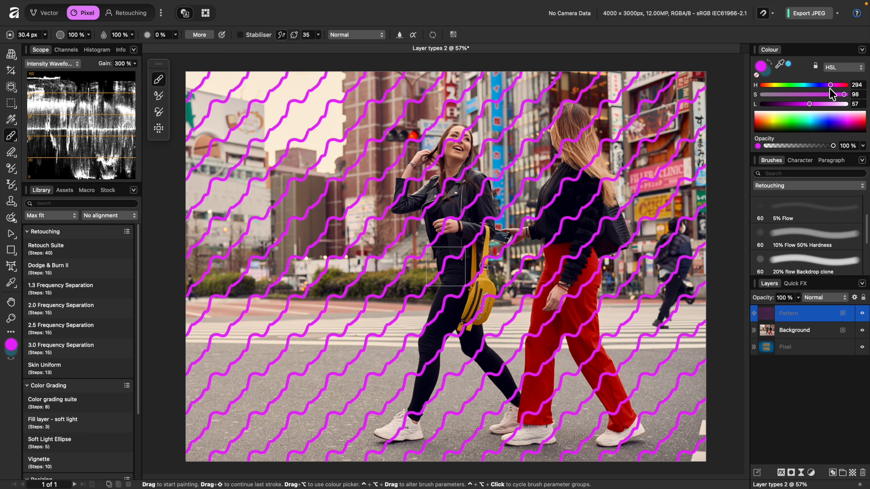
drag(830, 84, 805, 84)
drag(480, 217, 431, 267)
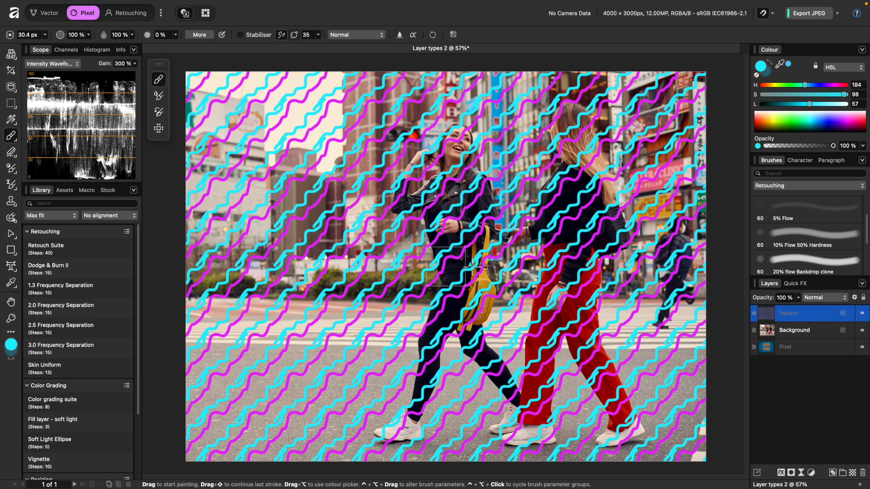
- Delete the striped pattern layer and create a new pattern layer with a 1000 x 1000 px tile
key(Delete)
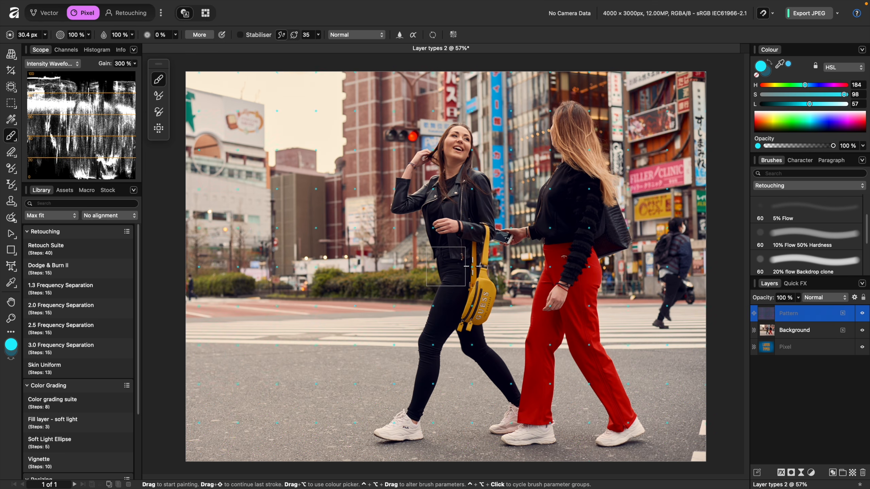
mouse_move(275, 4)
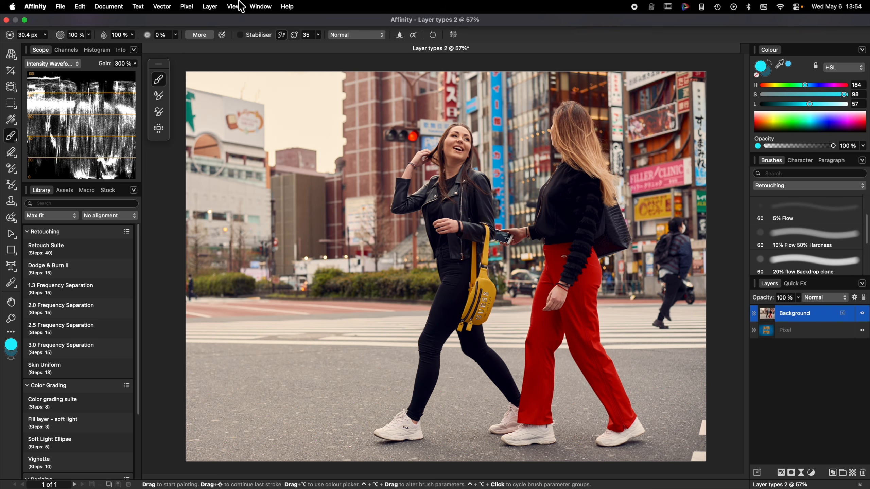
click(205, 6)
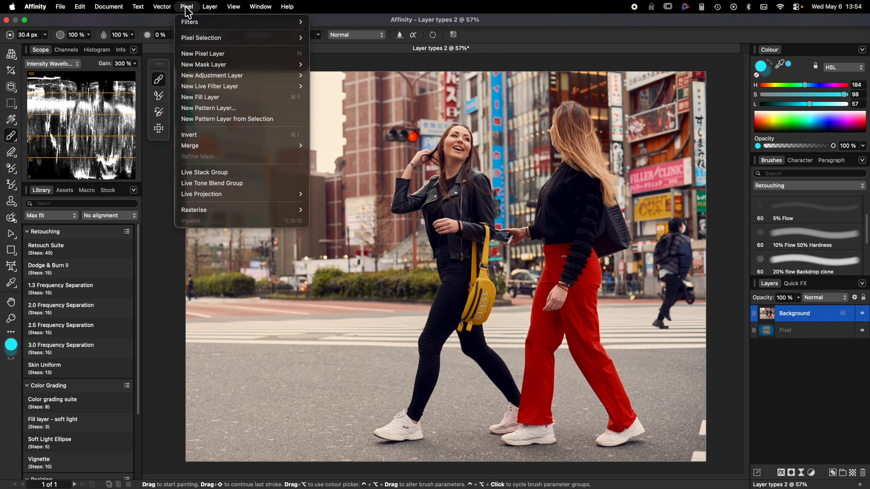
click(203, 108)
double_click(422, 145)
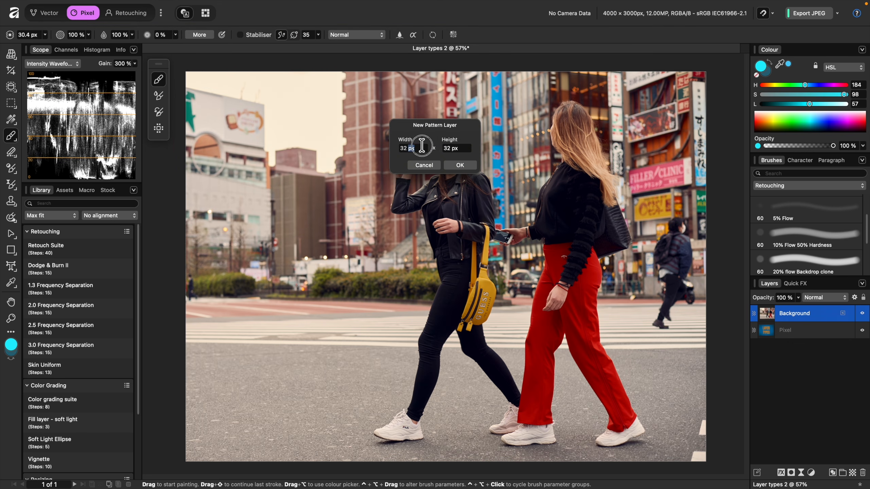
drag(422, 145, 377, 151)
text(1)
key(Tab)
text(1000)
key(Return)
- Paint large looping cyan brush strokes in and around the new pattern tile
key(super+equal)
key(super+equal)
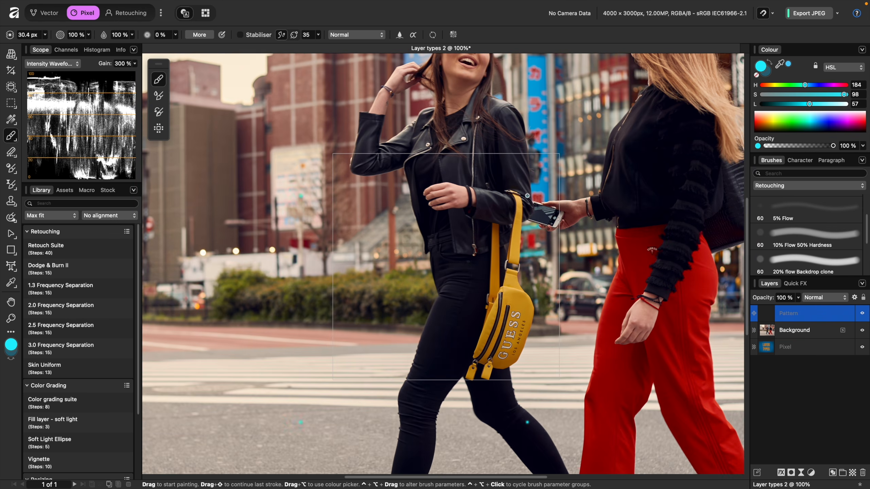
key(super+minus)
key(super+minus)
mouse_move(497, 211)
mouse_down()
mouse_move(449, 240)
mouse_move(459, 253)
mouse_move(443, 220)
mouse_move(456, 274)
mouse_move(445, 301)
mouse_move(411, 281)
mouse_move(481, 269)
mouse_move(507, 223)
mouse_move(544, 312)
mouse_up()
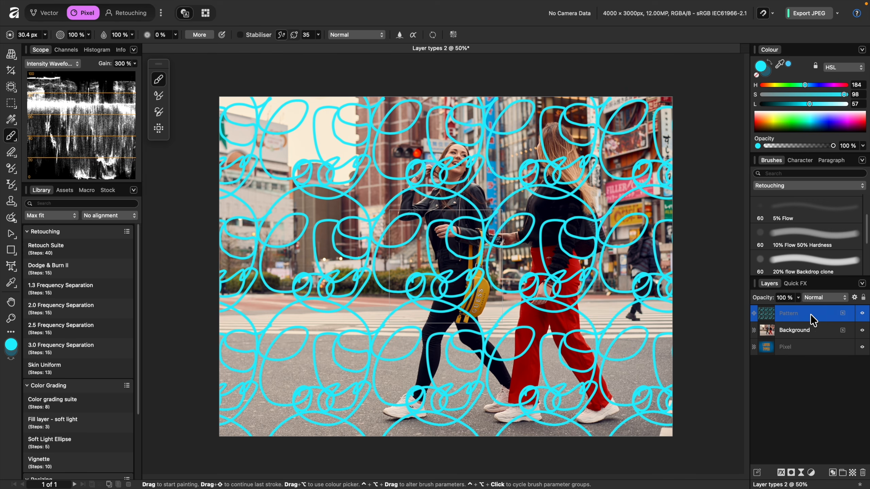
- Add a mask to the pattern layer and hide the pattern's right half with a black 1000.7 px brush at 100% hardness
click(791, 473)
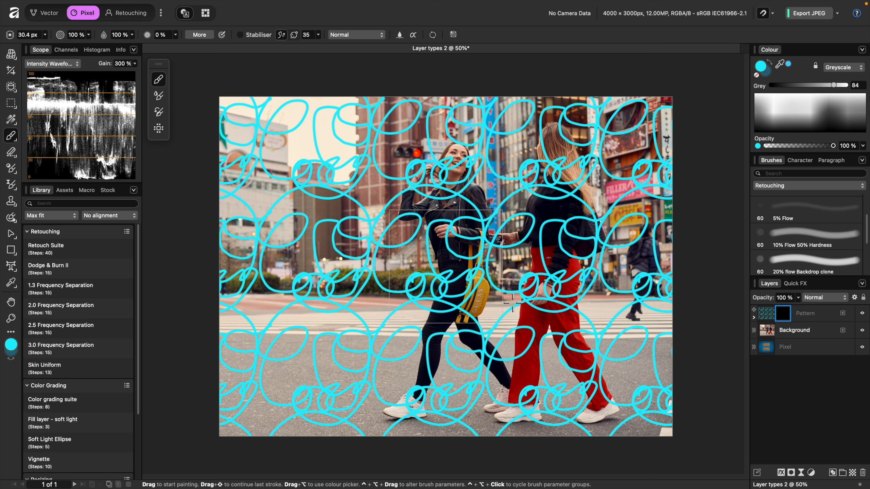
drag(835, 85, 742, 86)
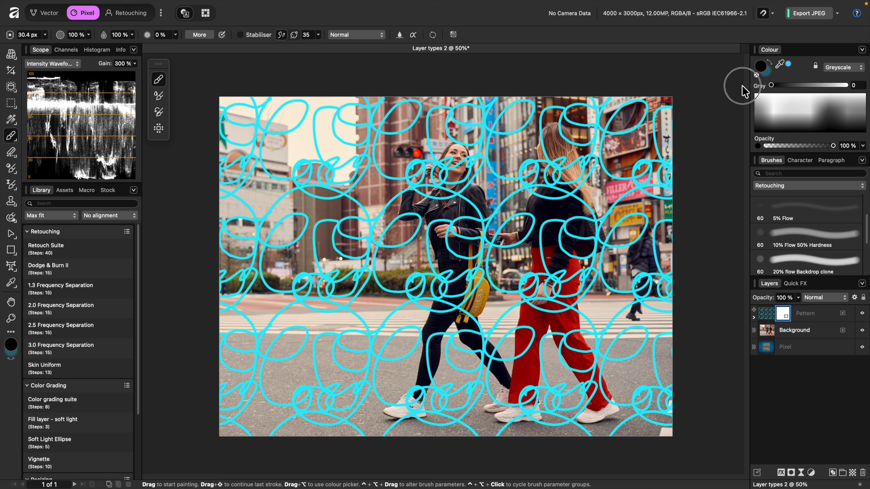
mouse_move(529, 225)
ctrl+alt+mouse_down()
mouse_move(618, 121)
mouse_move(597, 177)
mouse_move(600, 246)
mouse_move(670, 234)
mouse_move(639, 296)
mouse_move(612, 415)
mouse_move(577, 339)
mouse_move(578, 282)
mouse_move(538, 365)
mouse_move(500, 402)
mouse_move(507, 327)
mouse_move(500, 248)
mouse_move(471, 213)
mouse_move(507, 141)
mouse_move(466, 226)
mouse_move(468, 218)
mouse_move(475, 372)
mouse_move(457, 415)
mouse_move(418, 424)
mouse_move(593, 431)
ctrl+alt+mouse_up()
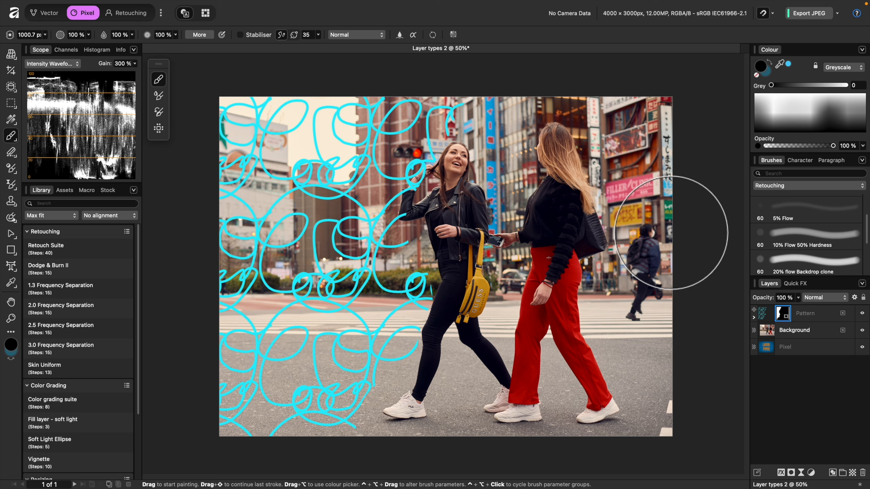
- Delete the masked pattern layer and the Background street photo, leaving only the Pixel layer
click(829, 312)
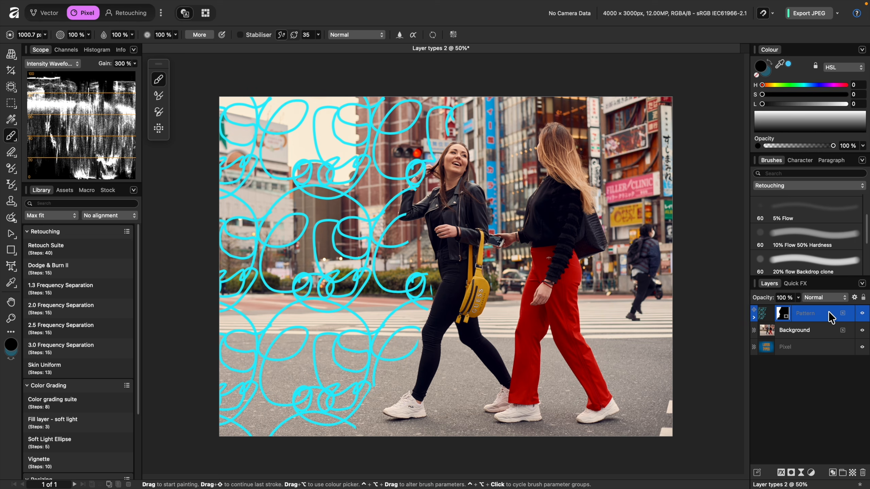
key(Delete)
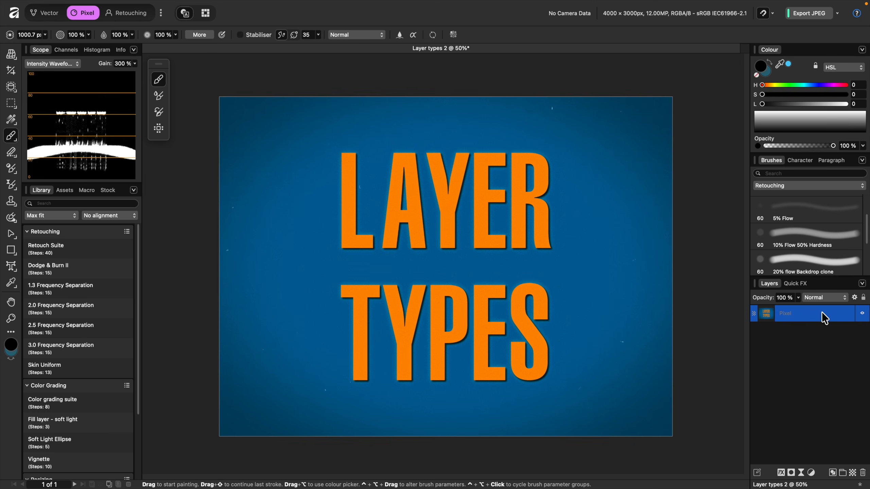